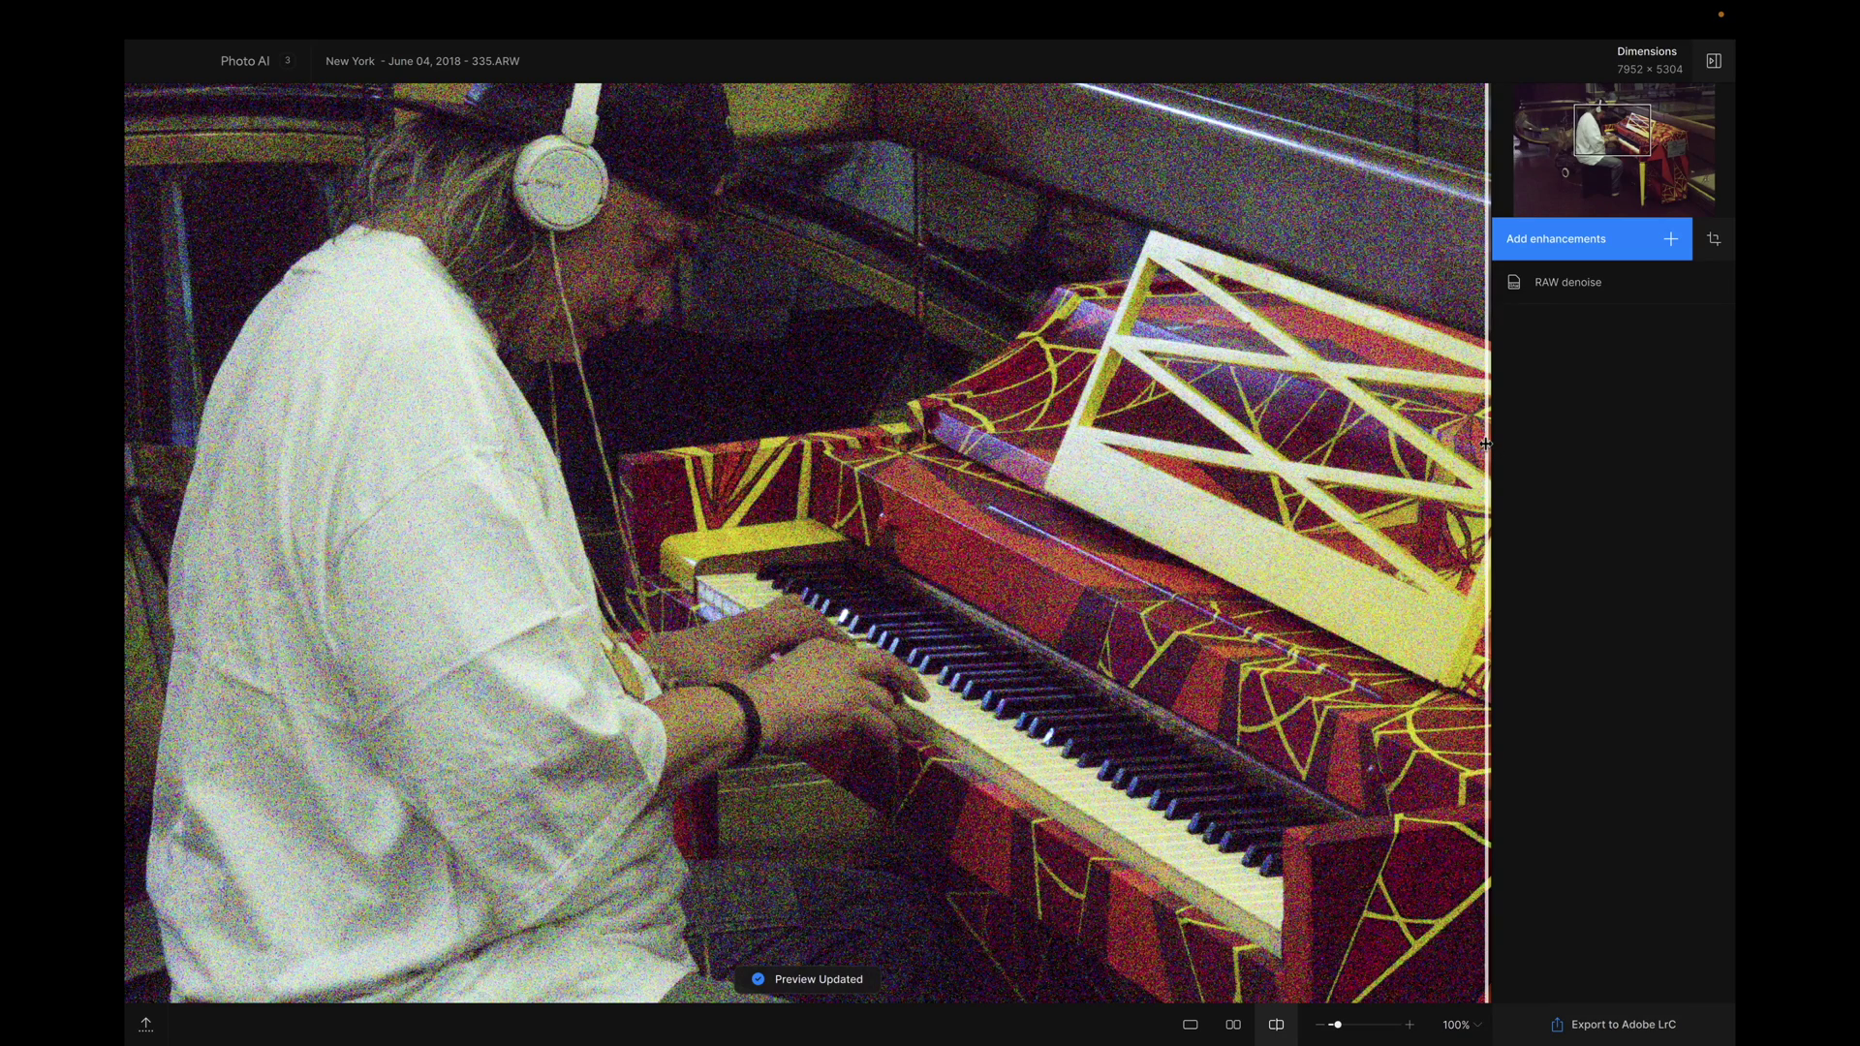
# Reveal the denoised version across the piano player photo and lower the RAW denoise strength below 100
pyautogui.moveTo(1486, 443); pyautogui.dragTo(127, 528)
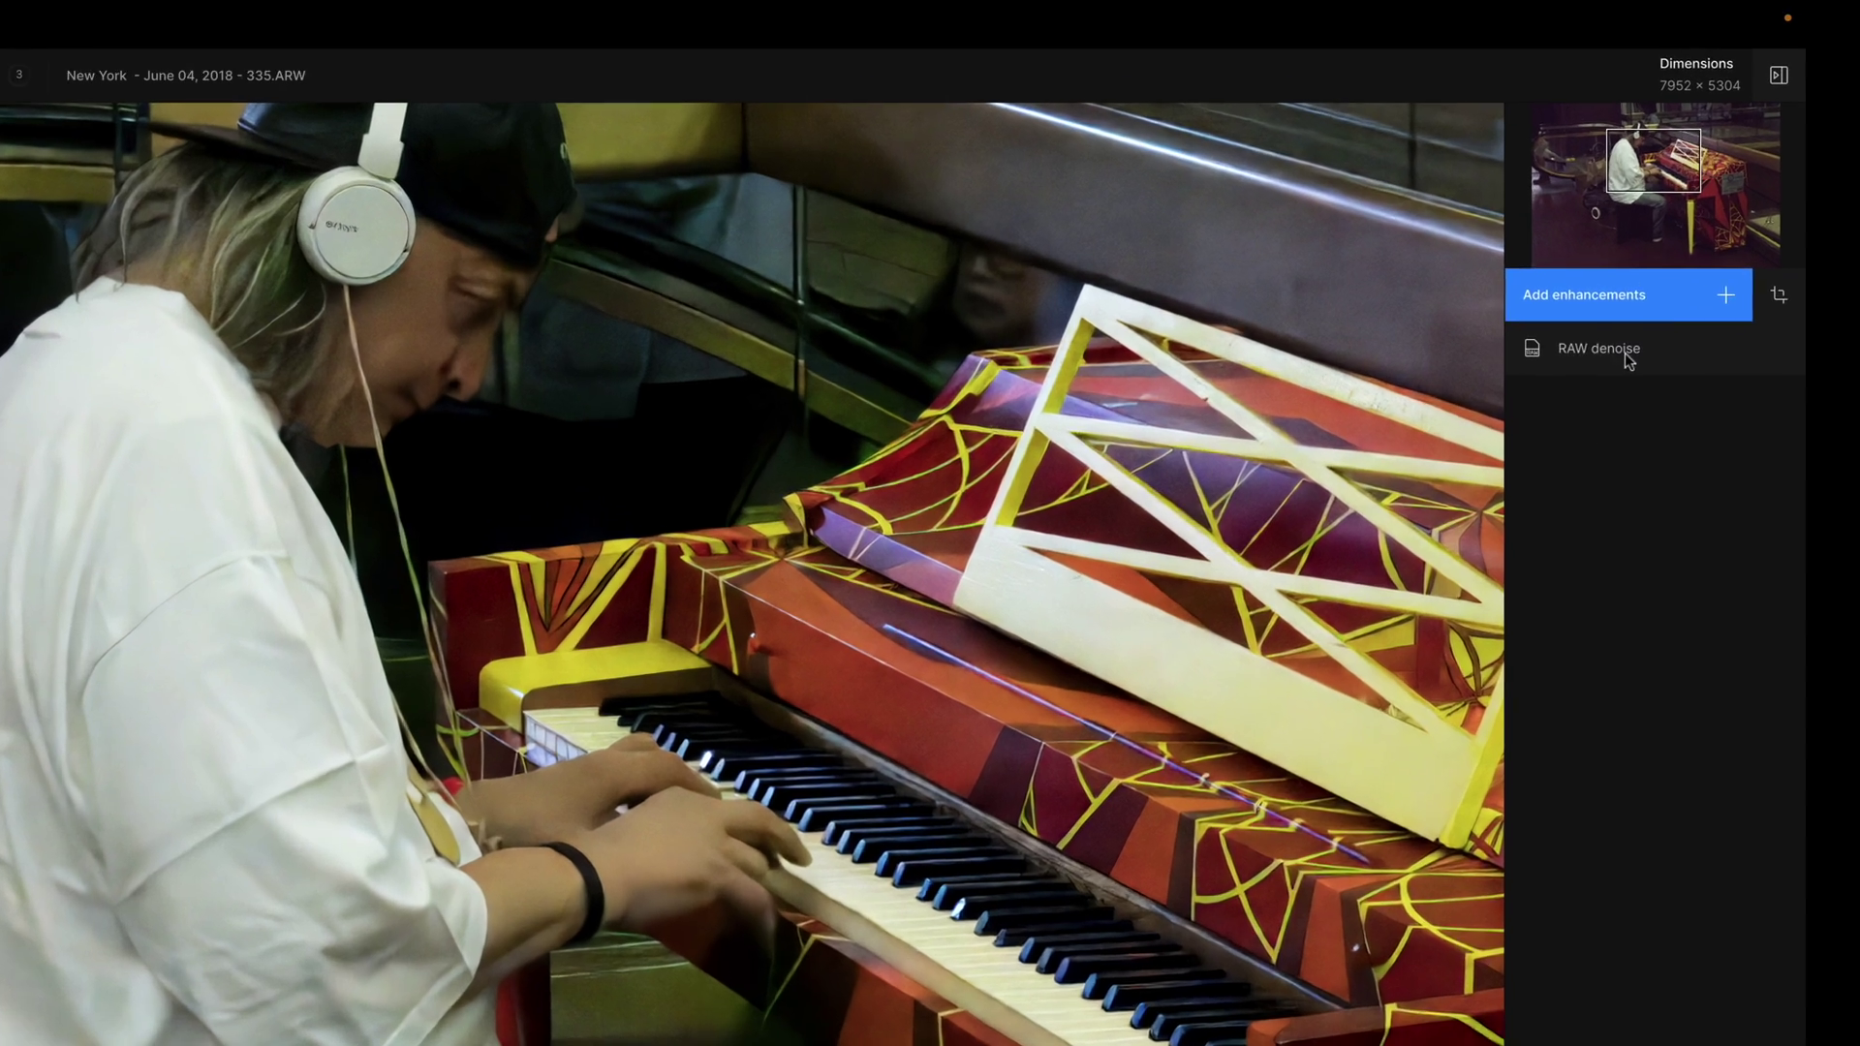
pyautogui.click(1591, 289)
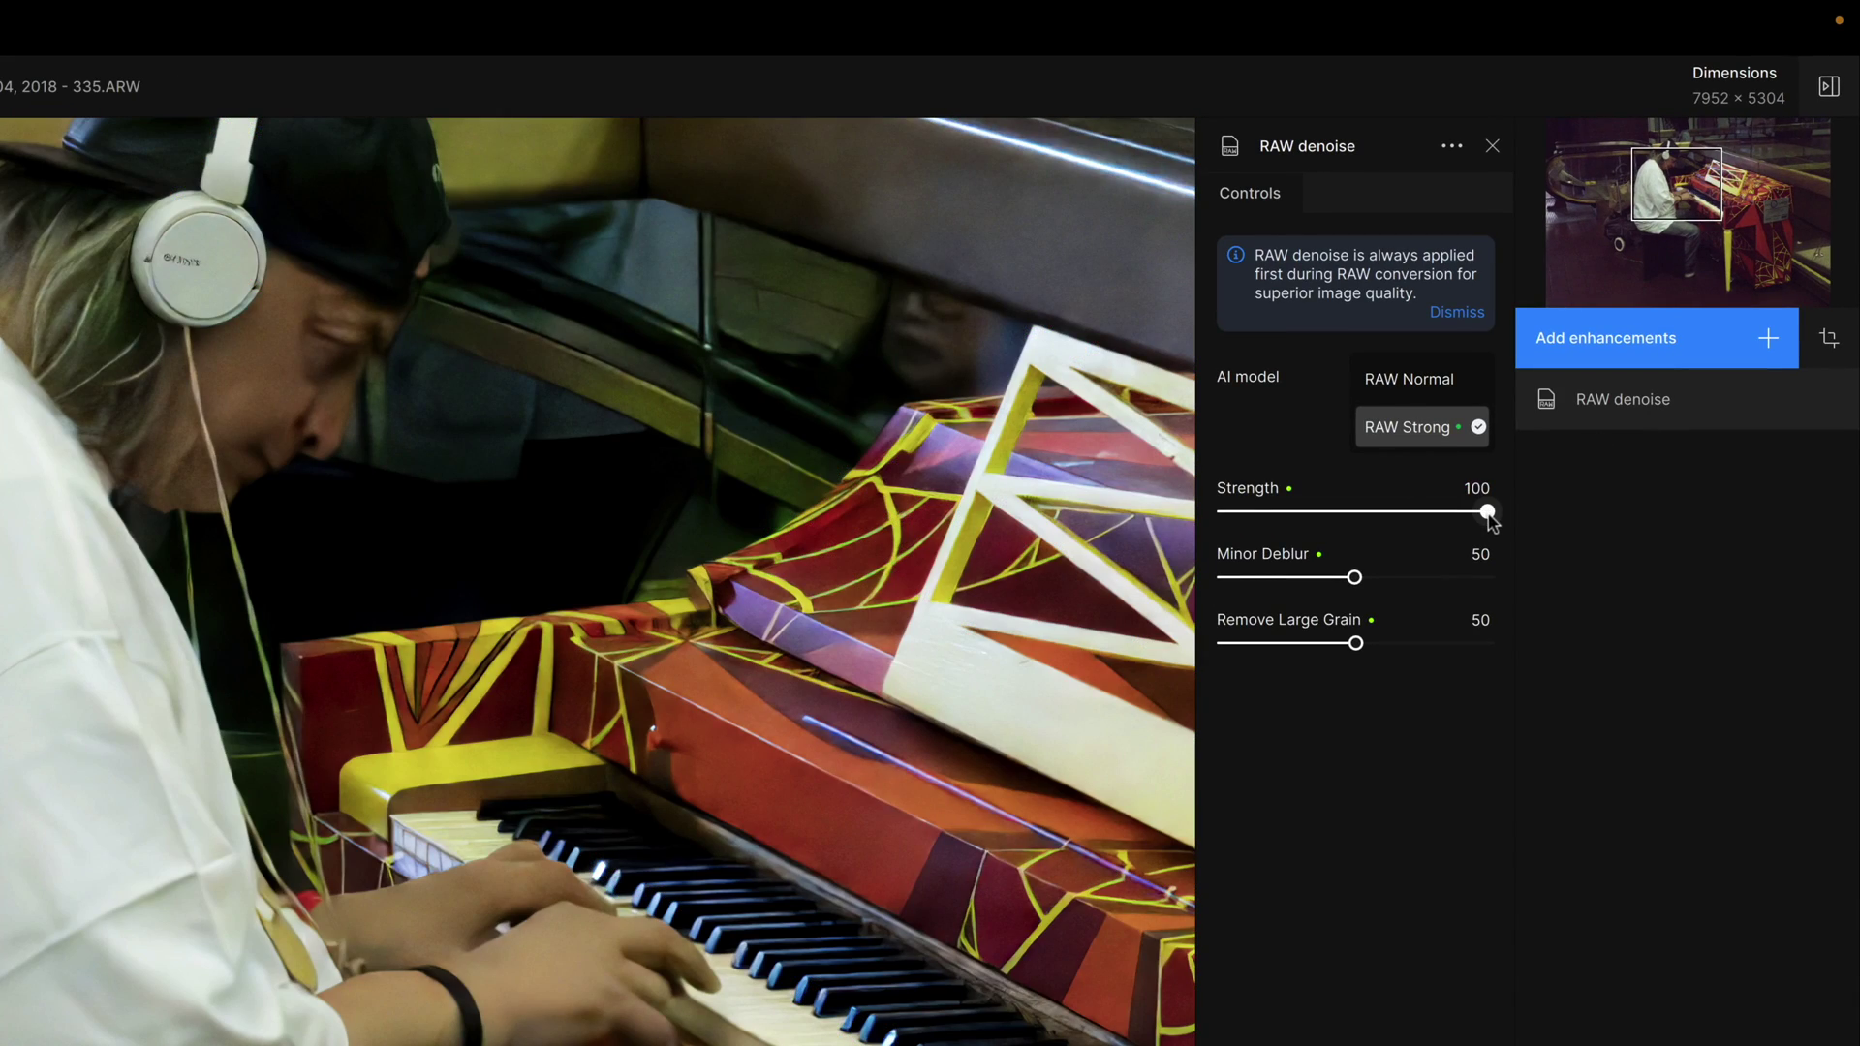
pyautogui.moveTo(1487, 511); pyautogui.dragTo(1431, 511)
pyautogui.click(1491, 146)
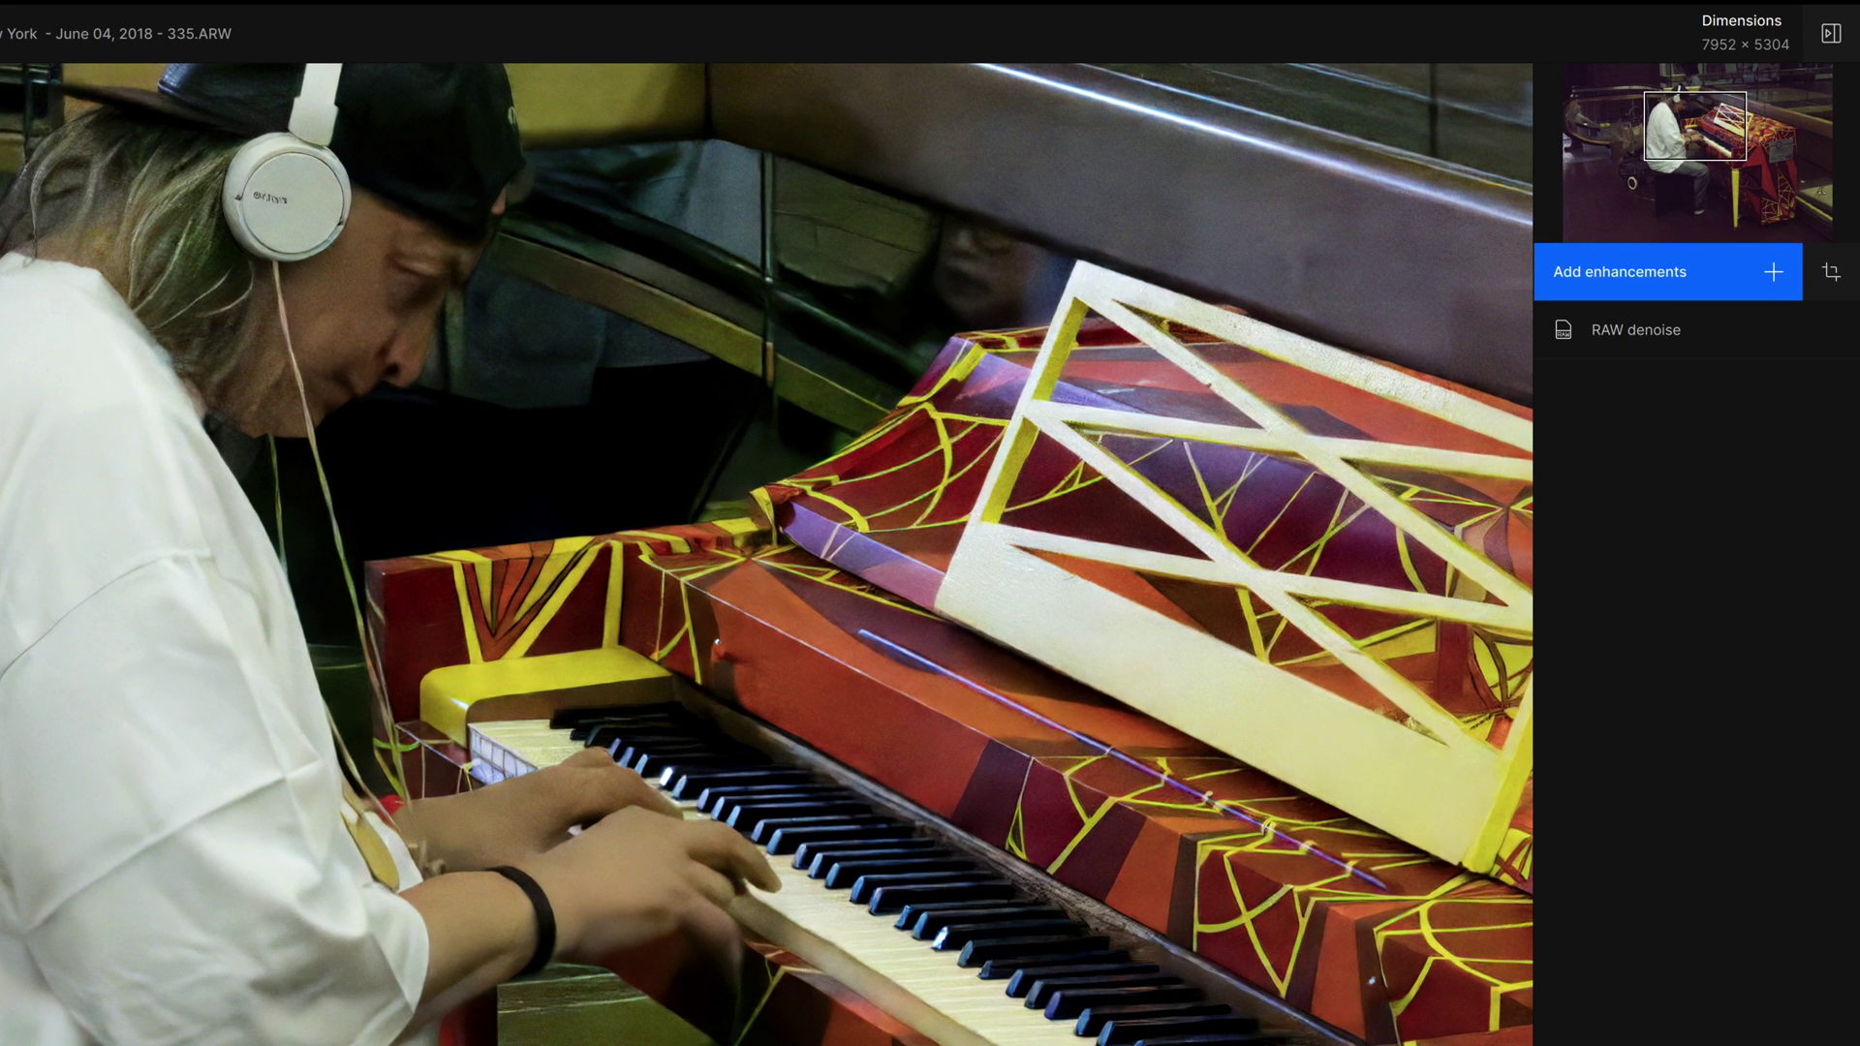
# Add an Adjust lighting enhancement and set its strength to 8 after trying 20 and -1
pyautogui.click(1773, 272)
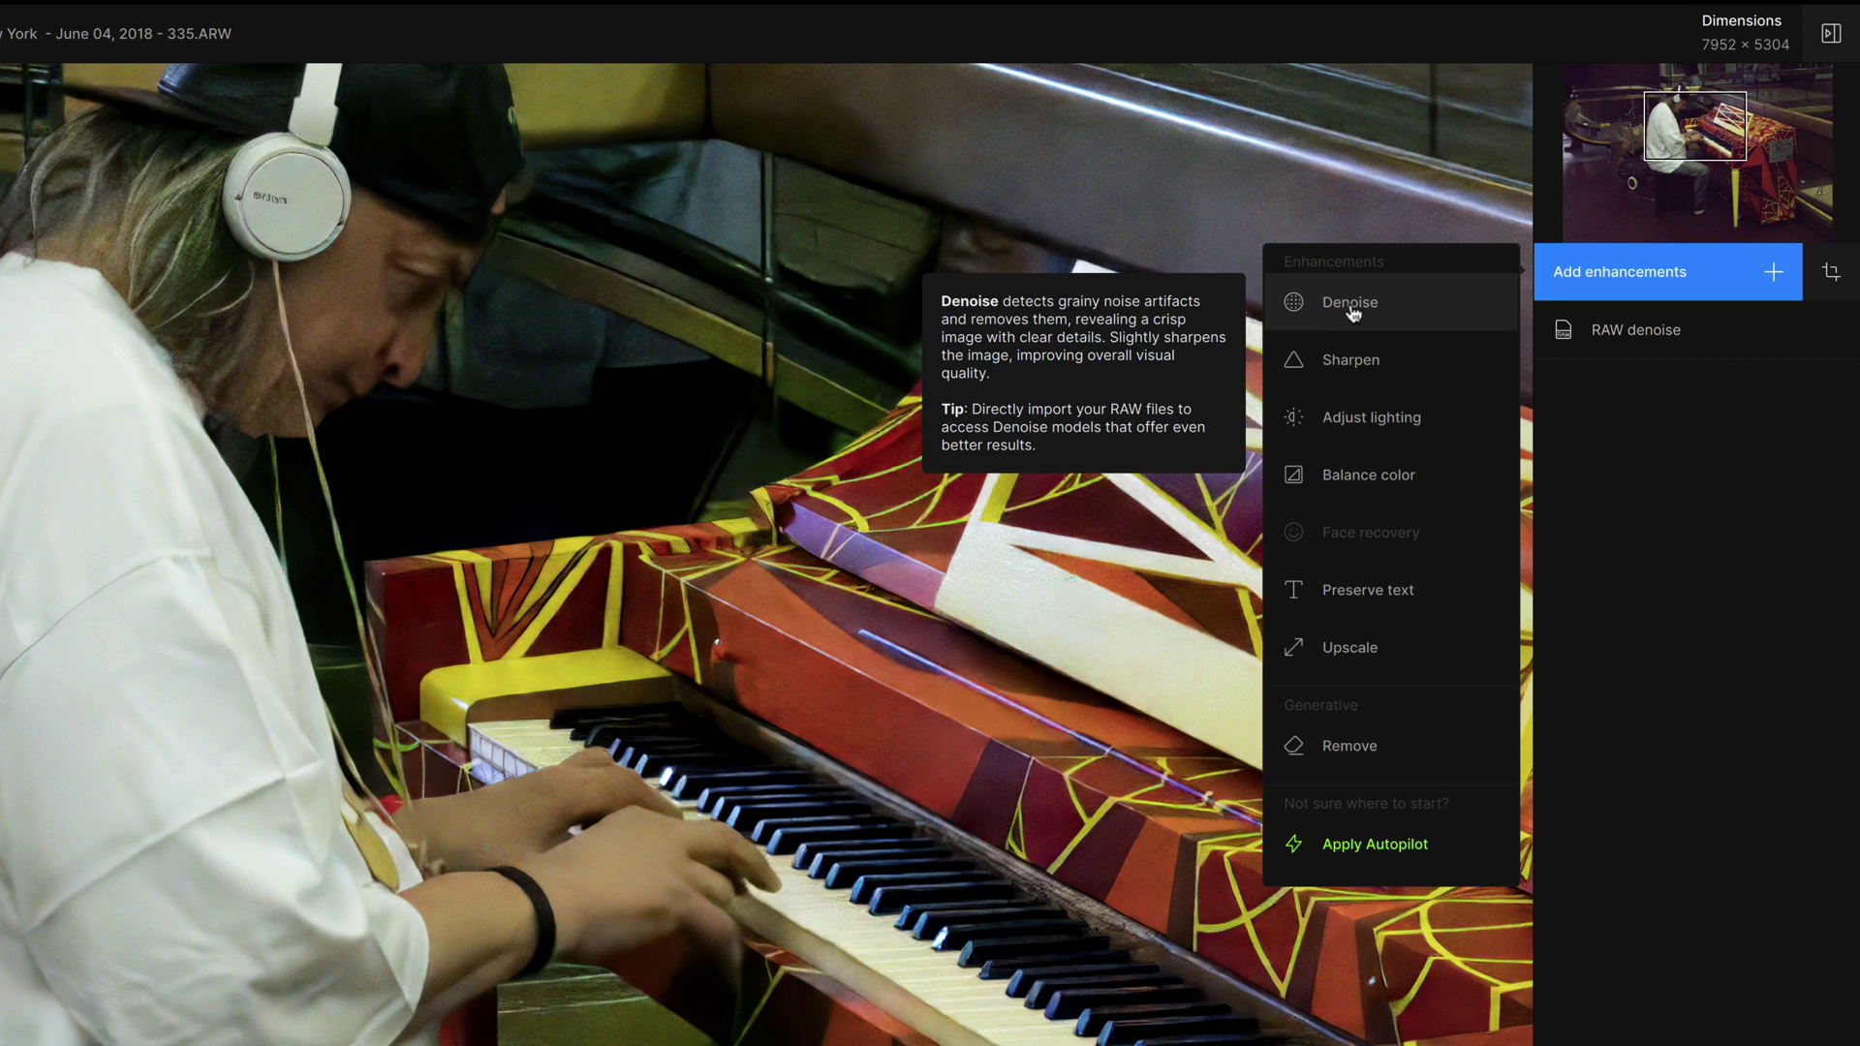
pyautogui.click(1365, 414)
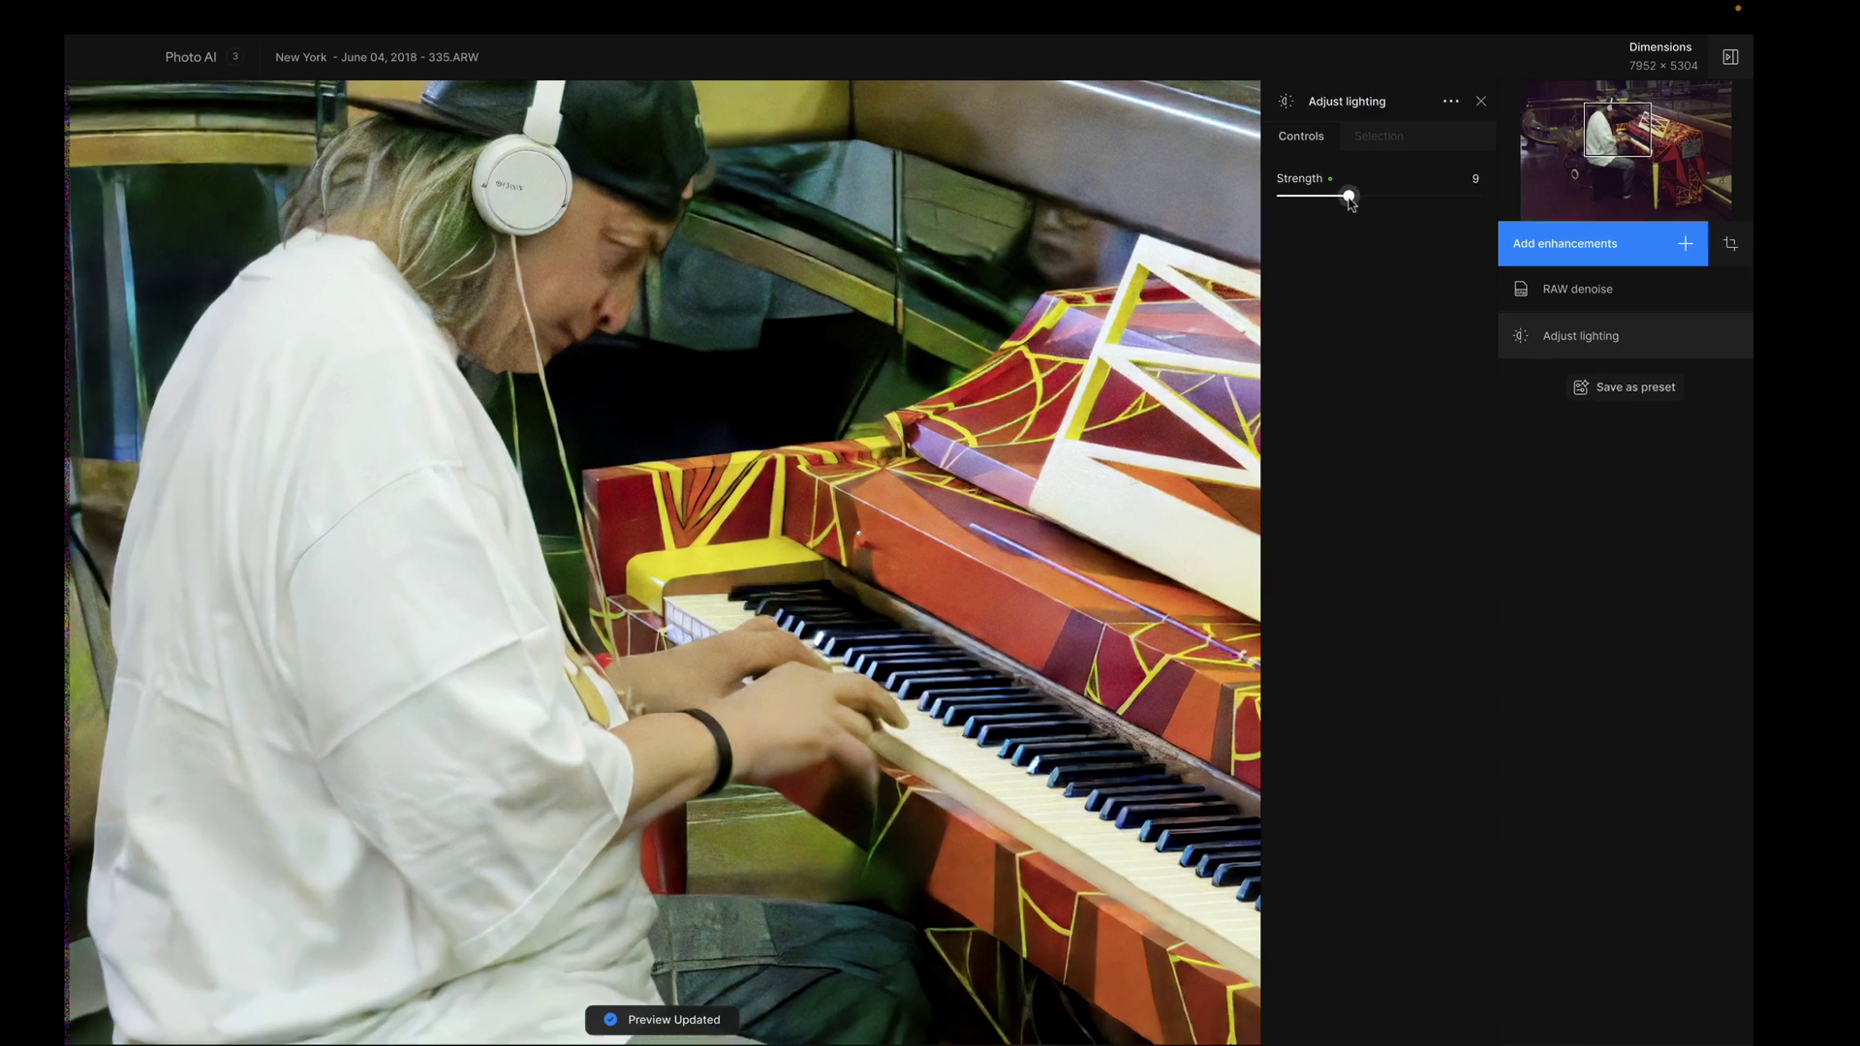
pyautogui.moveTo(1340, 210); pyautogui.dragTo(1371, 217)
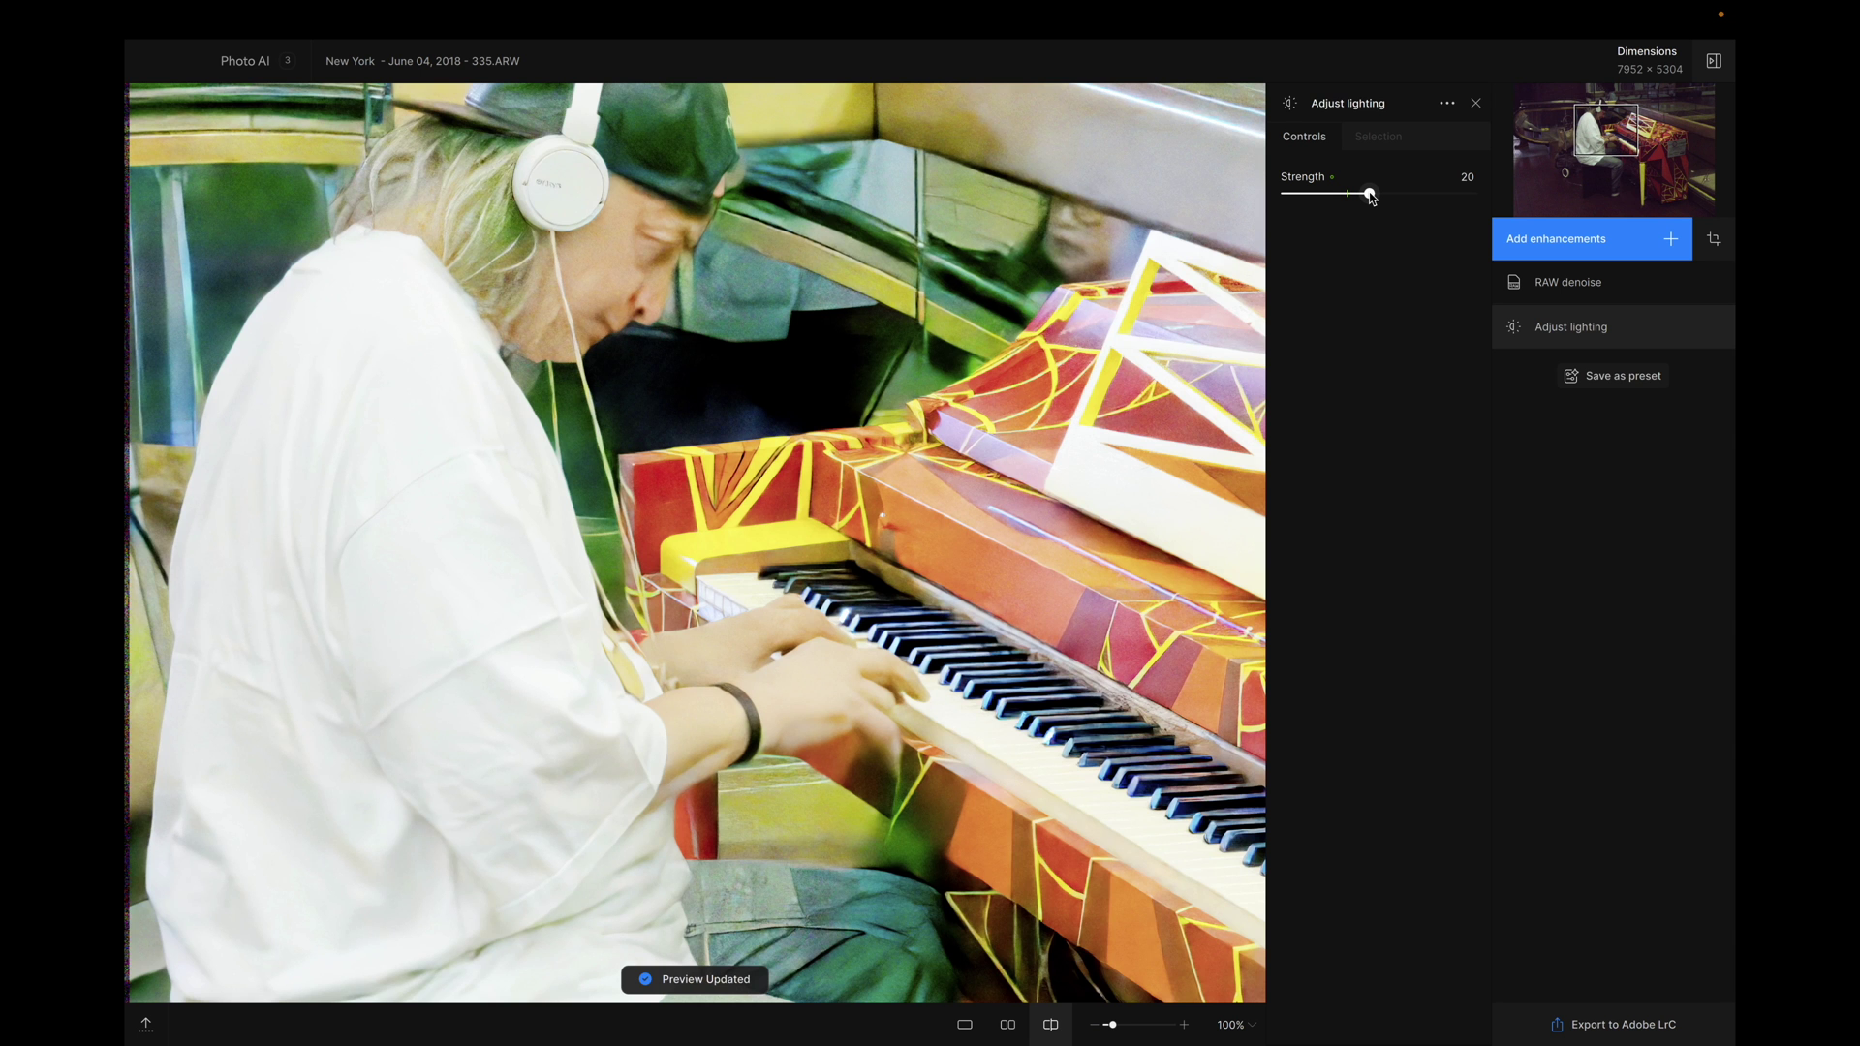
pyautogui.moveTo(1369, 195); pyautogui.dragTo(1331, 199)
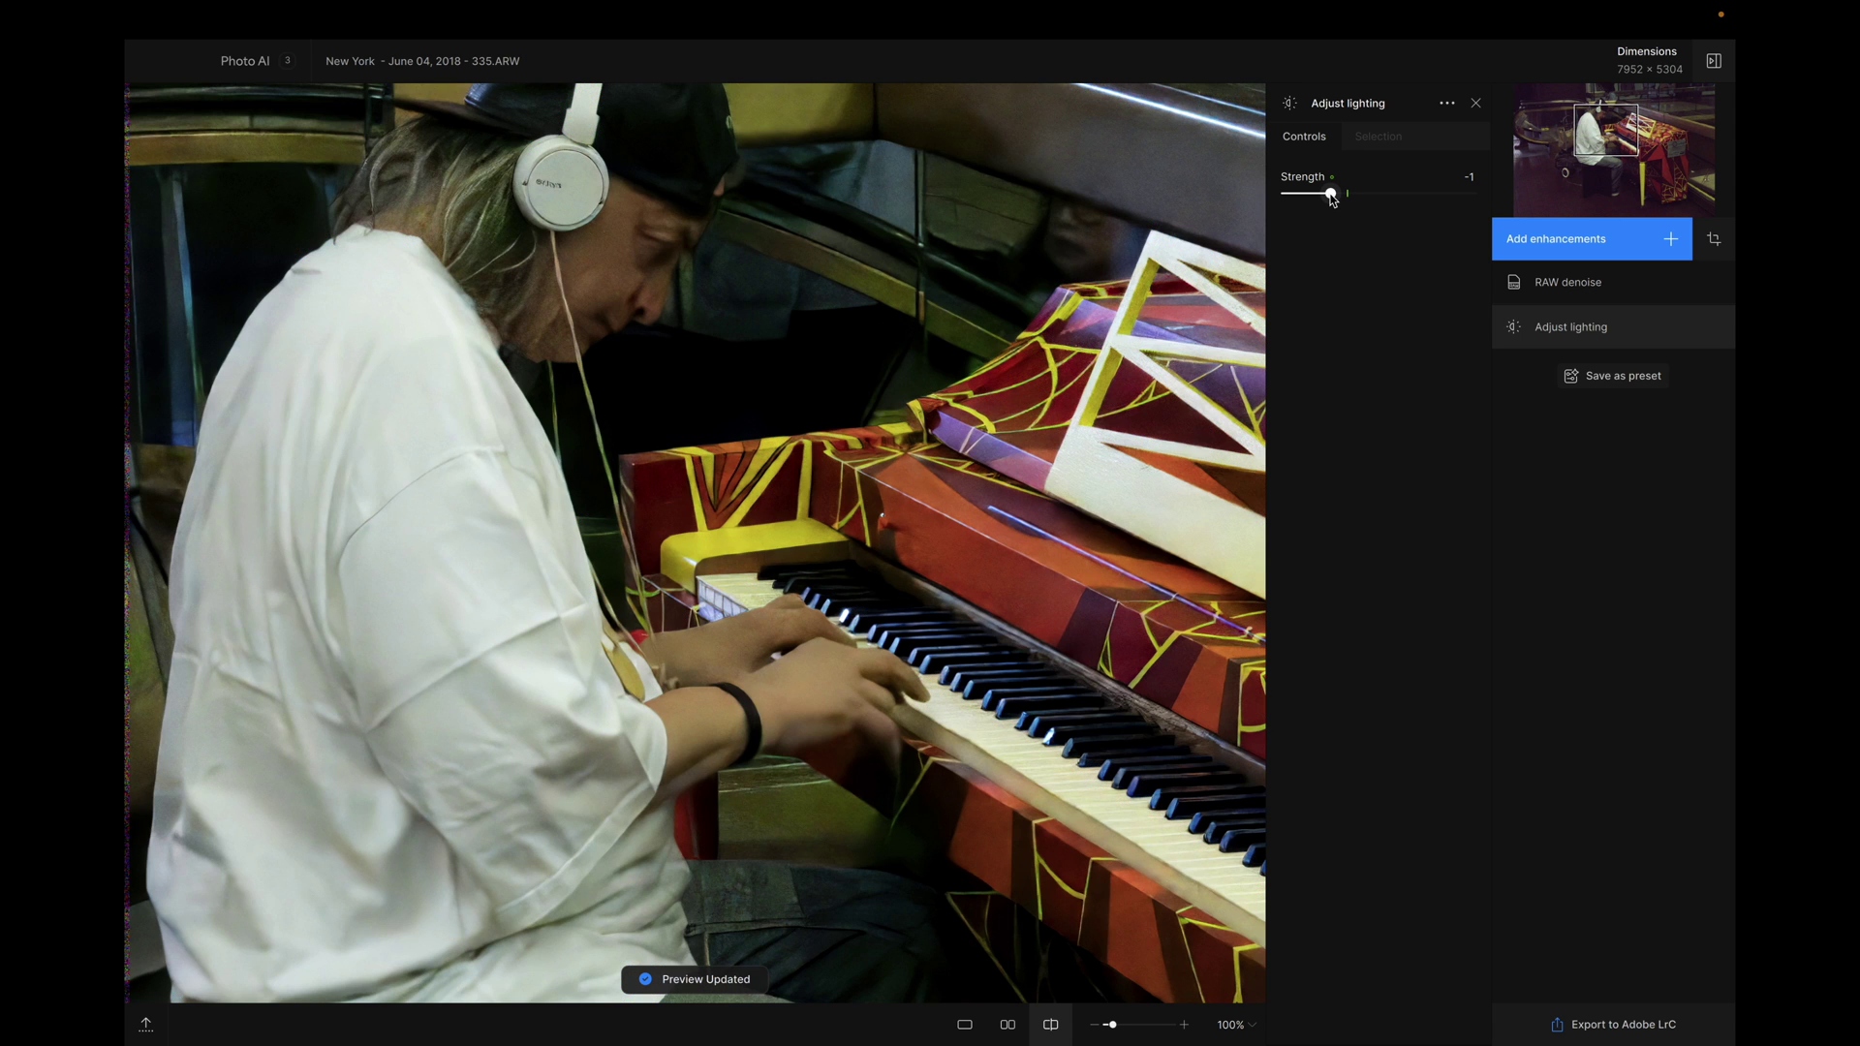
pyautogui.moveTo(1331, 195); pyautogui.dragTo(1348, 194)
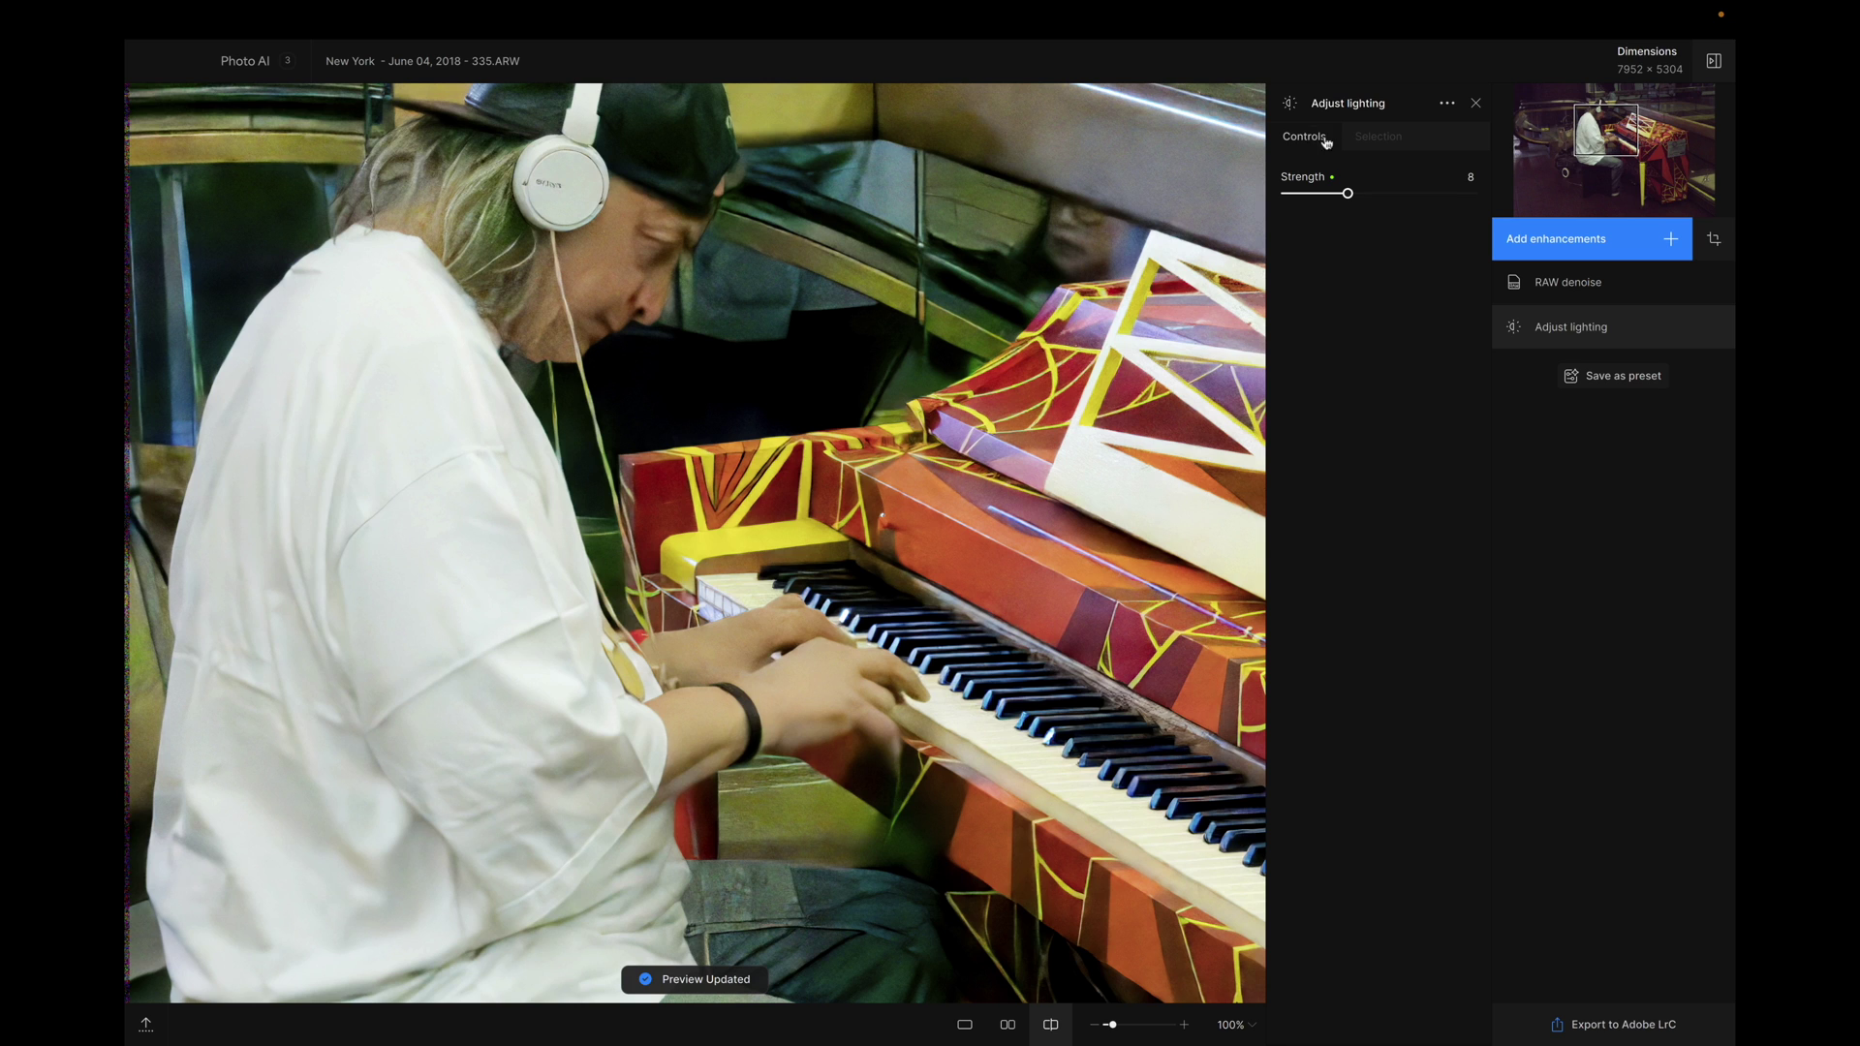
# Keep the lighting adjustment's selection on All with a Regular brush, and set the brush size to 1136
pyautogui.click(1400, 143)
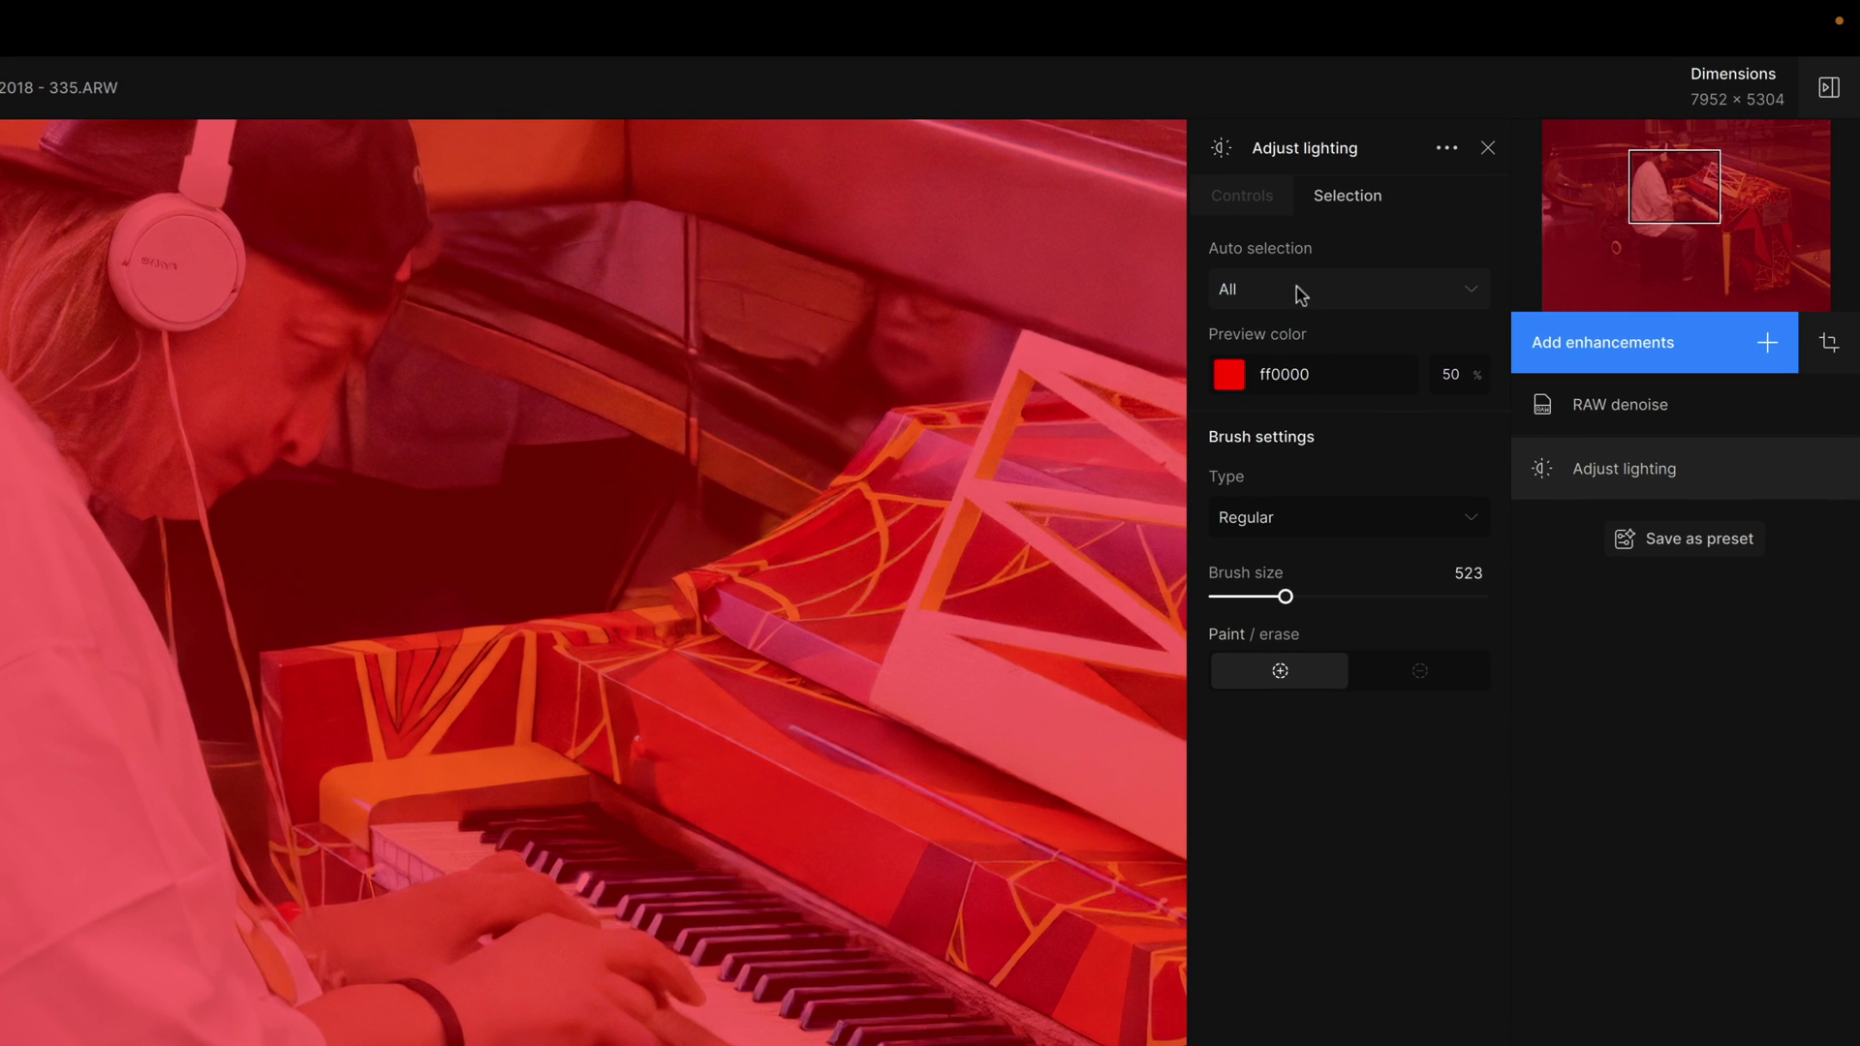
pyautogui.click(1345, 205)
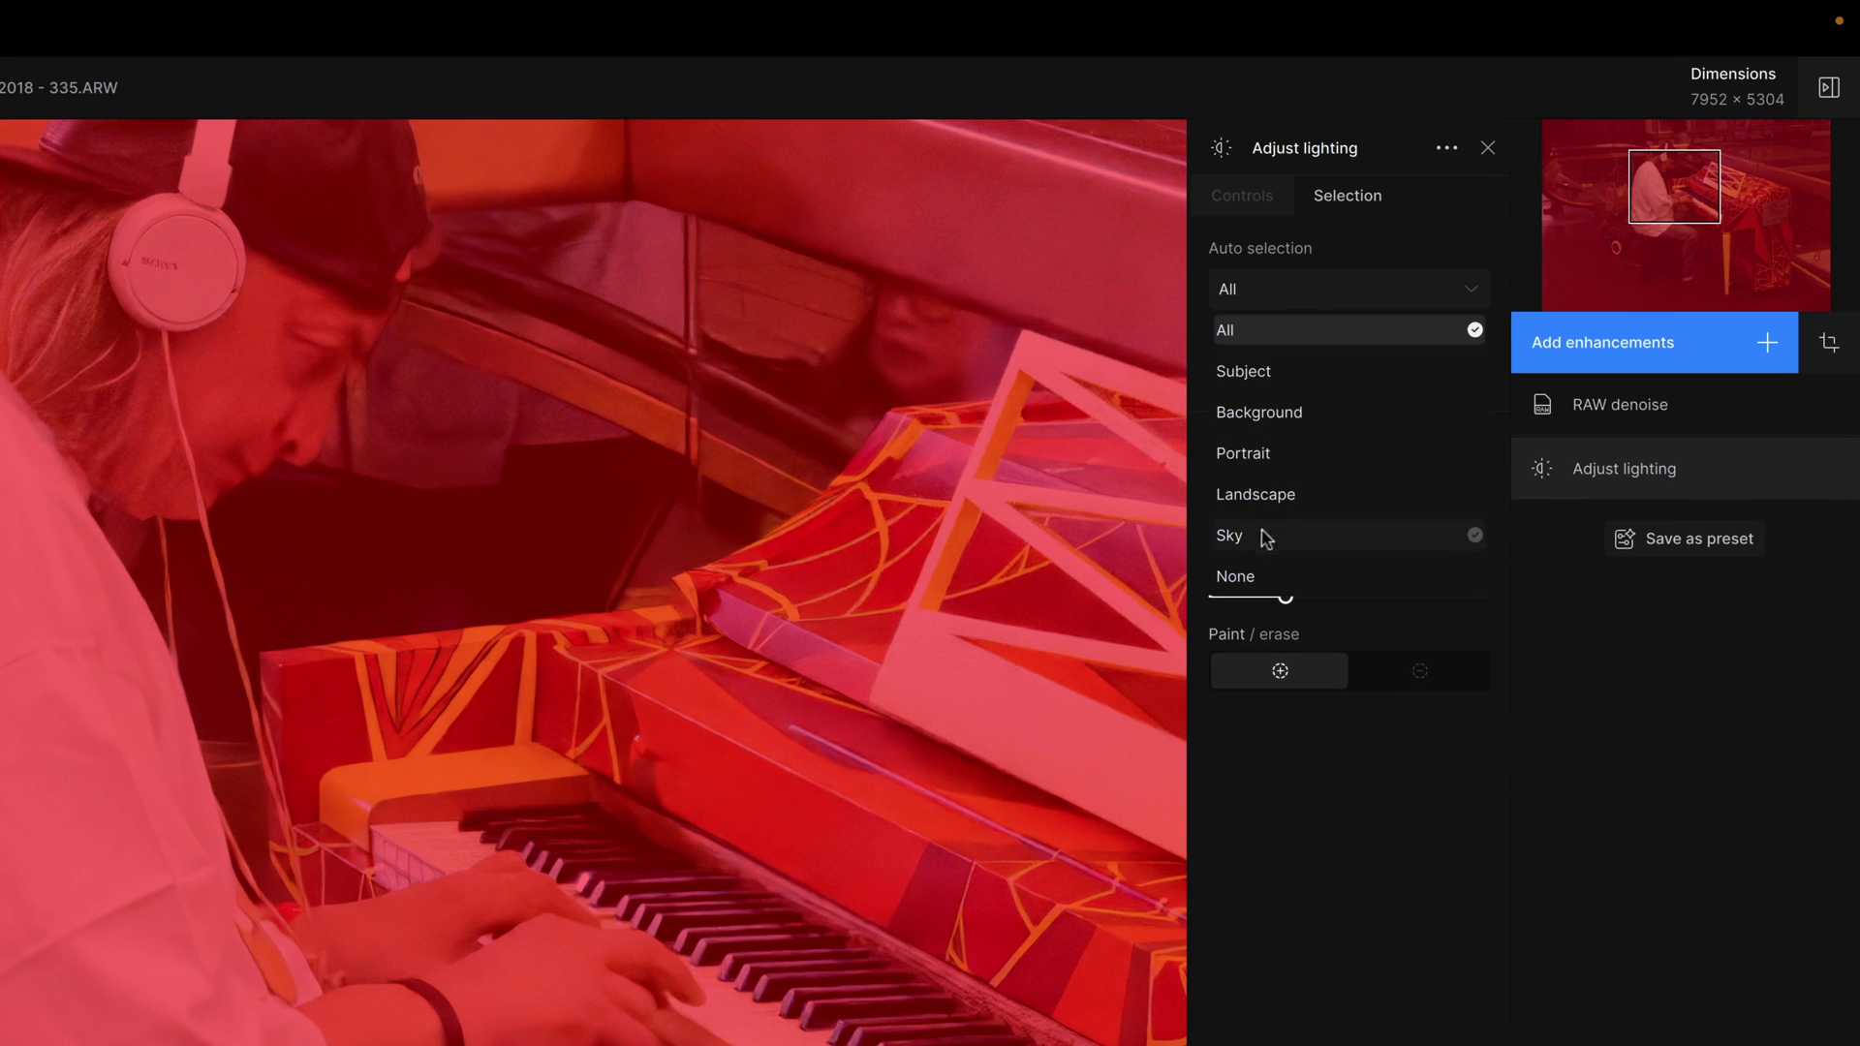
pyautogui.click(1272, 341)
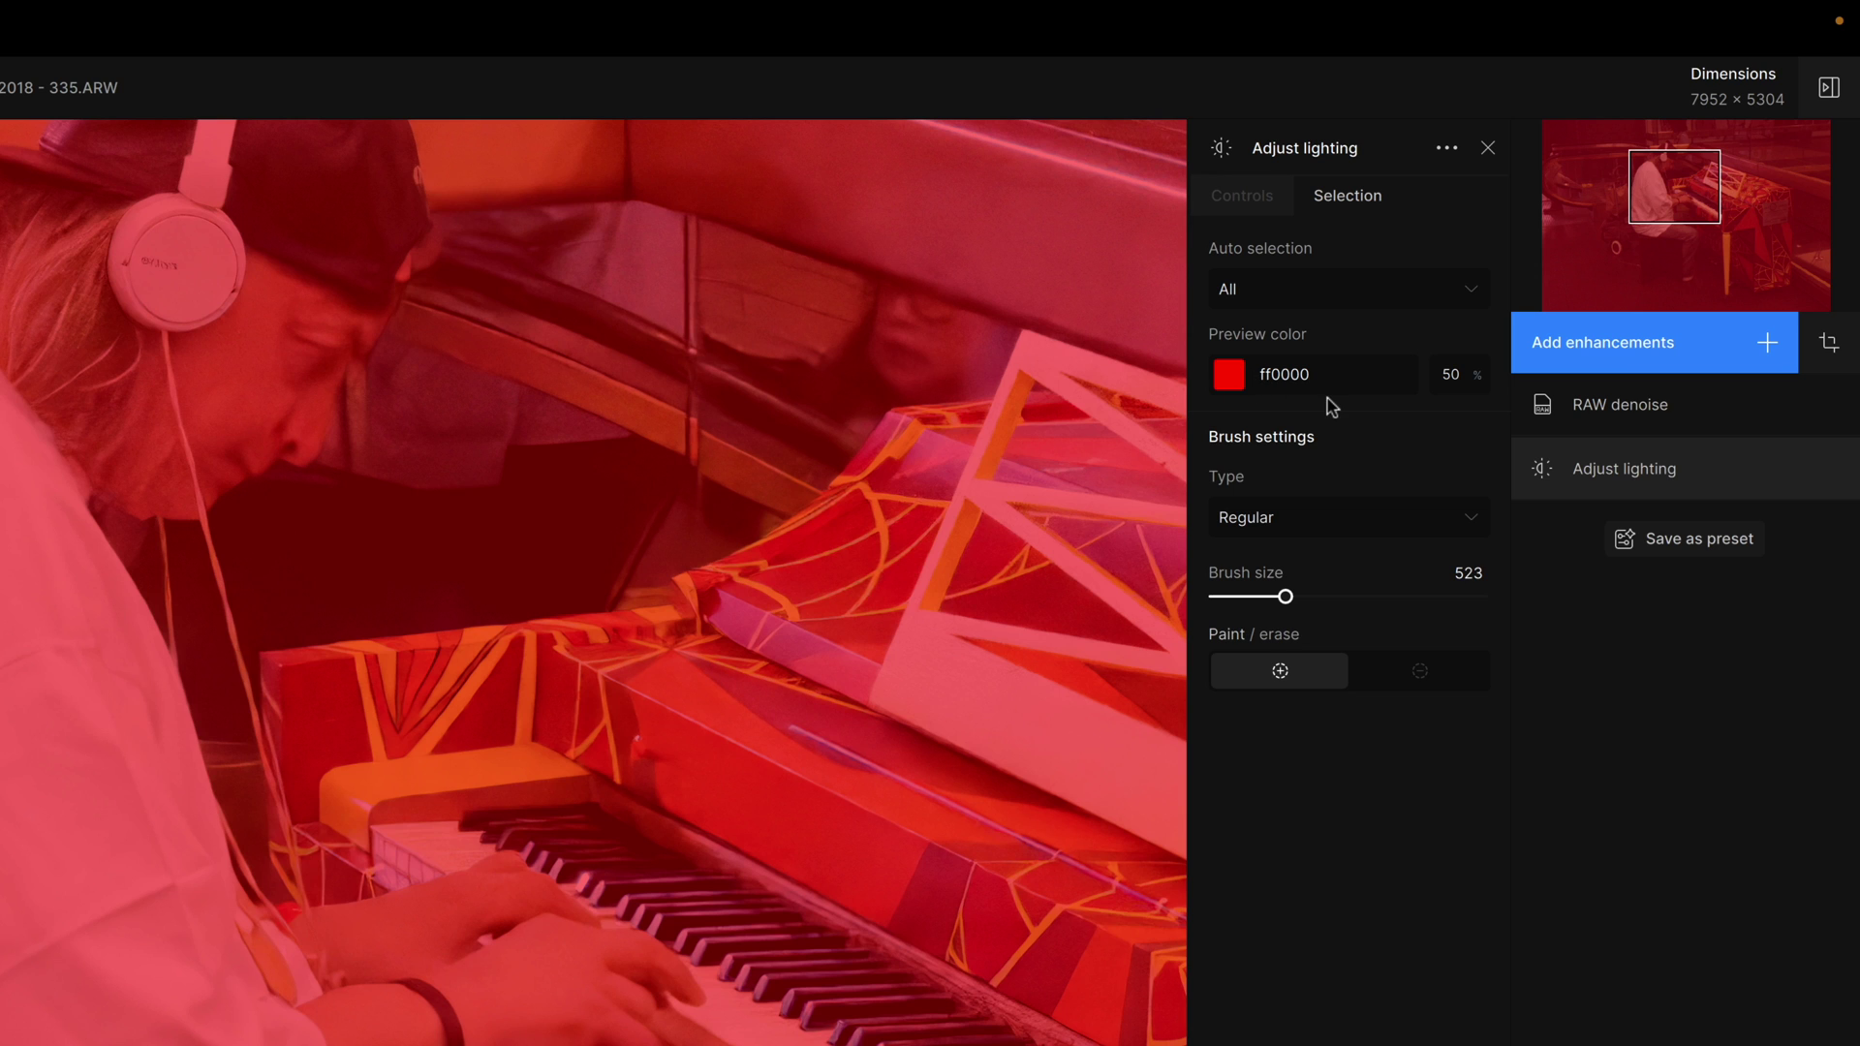
pyautogui.click(1279, 521)
pyautogui.click(1325, 489)
pyautogui.click(1367, 598)
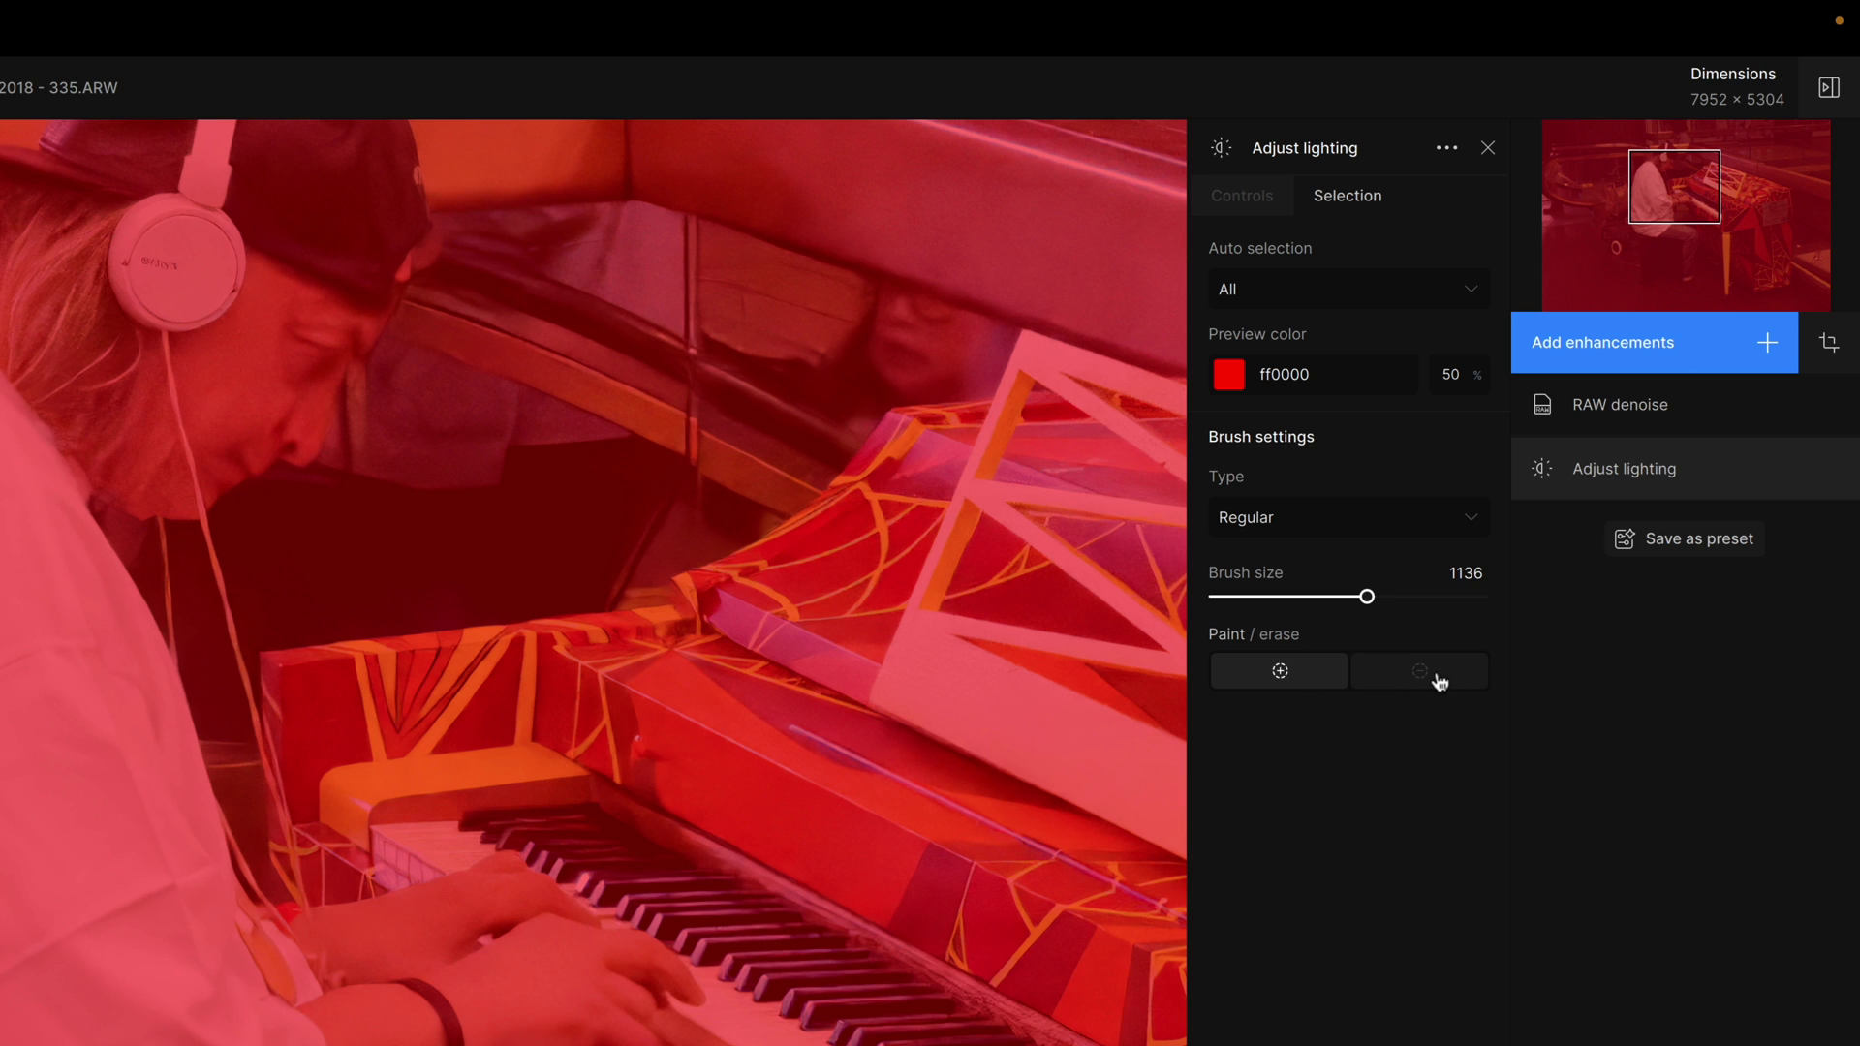
pyautogui.click(1244, 205)
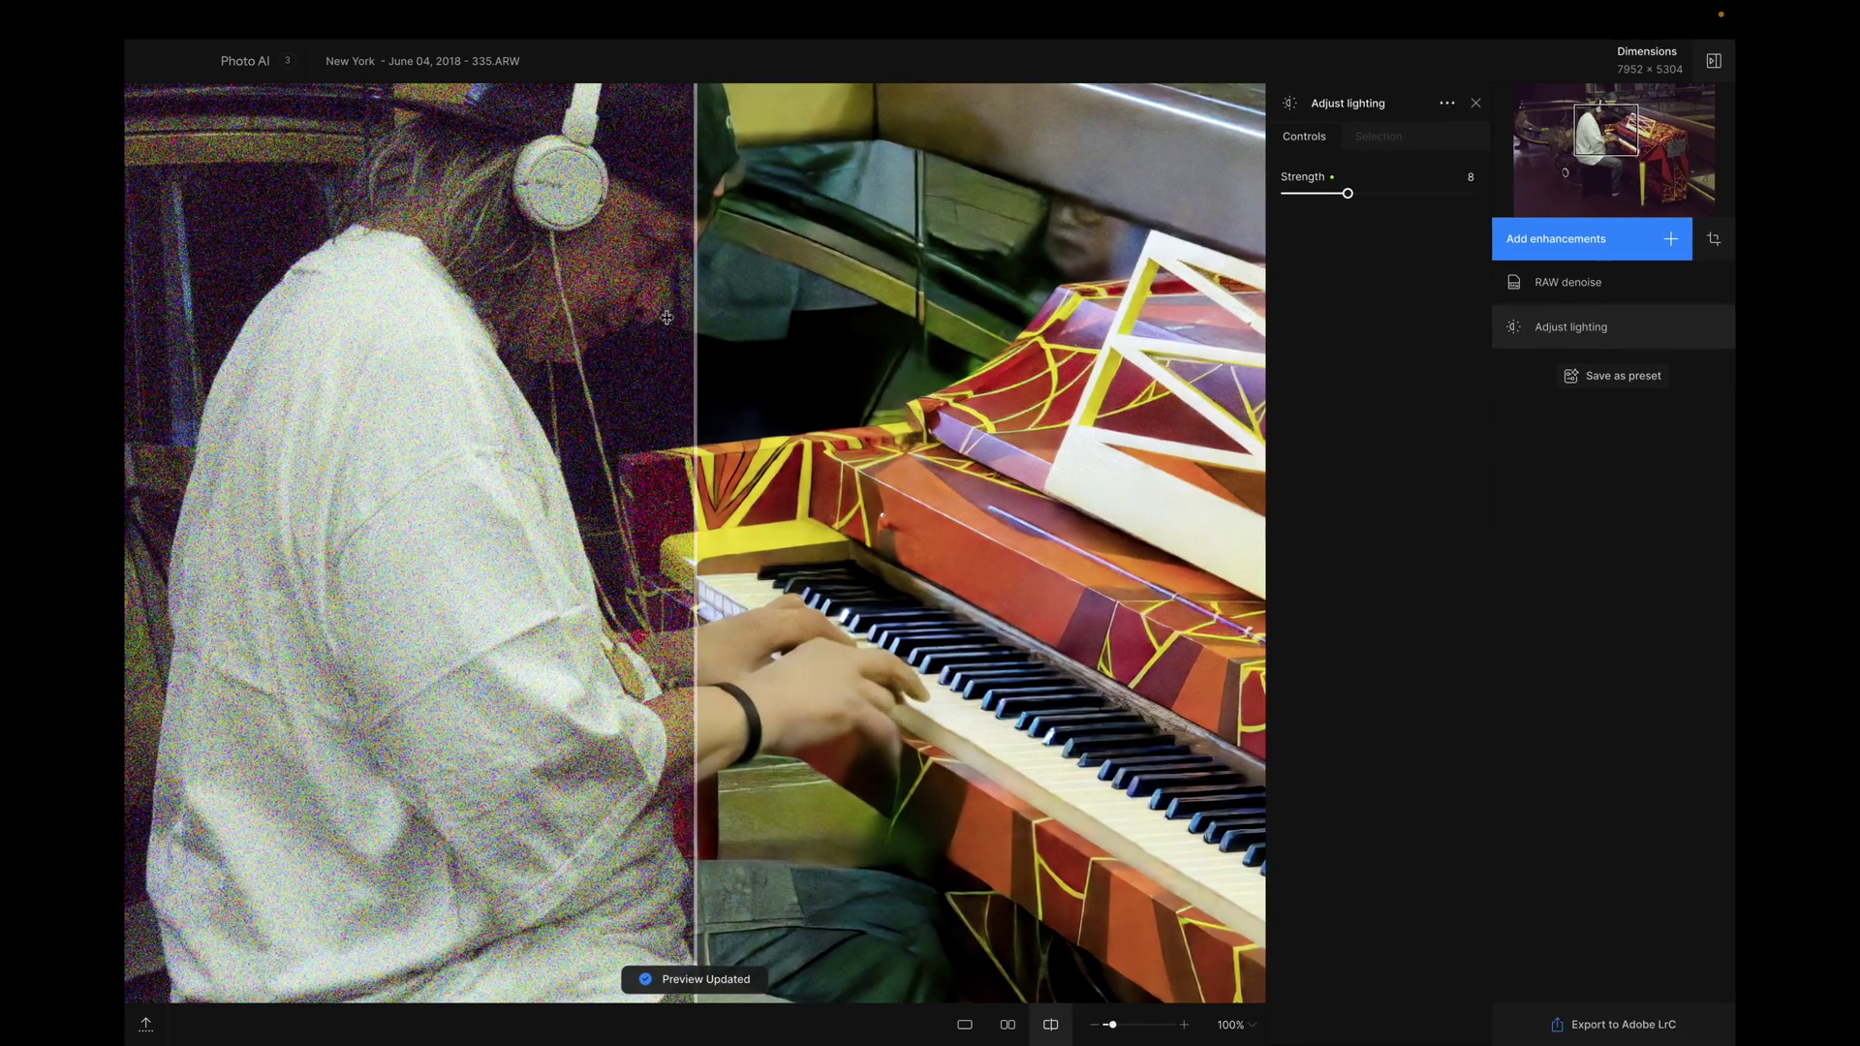
pyautogui.moveTo(694, 319); pyautogui.dragTo(127, 378)
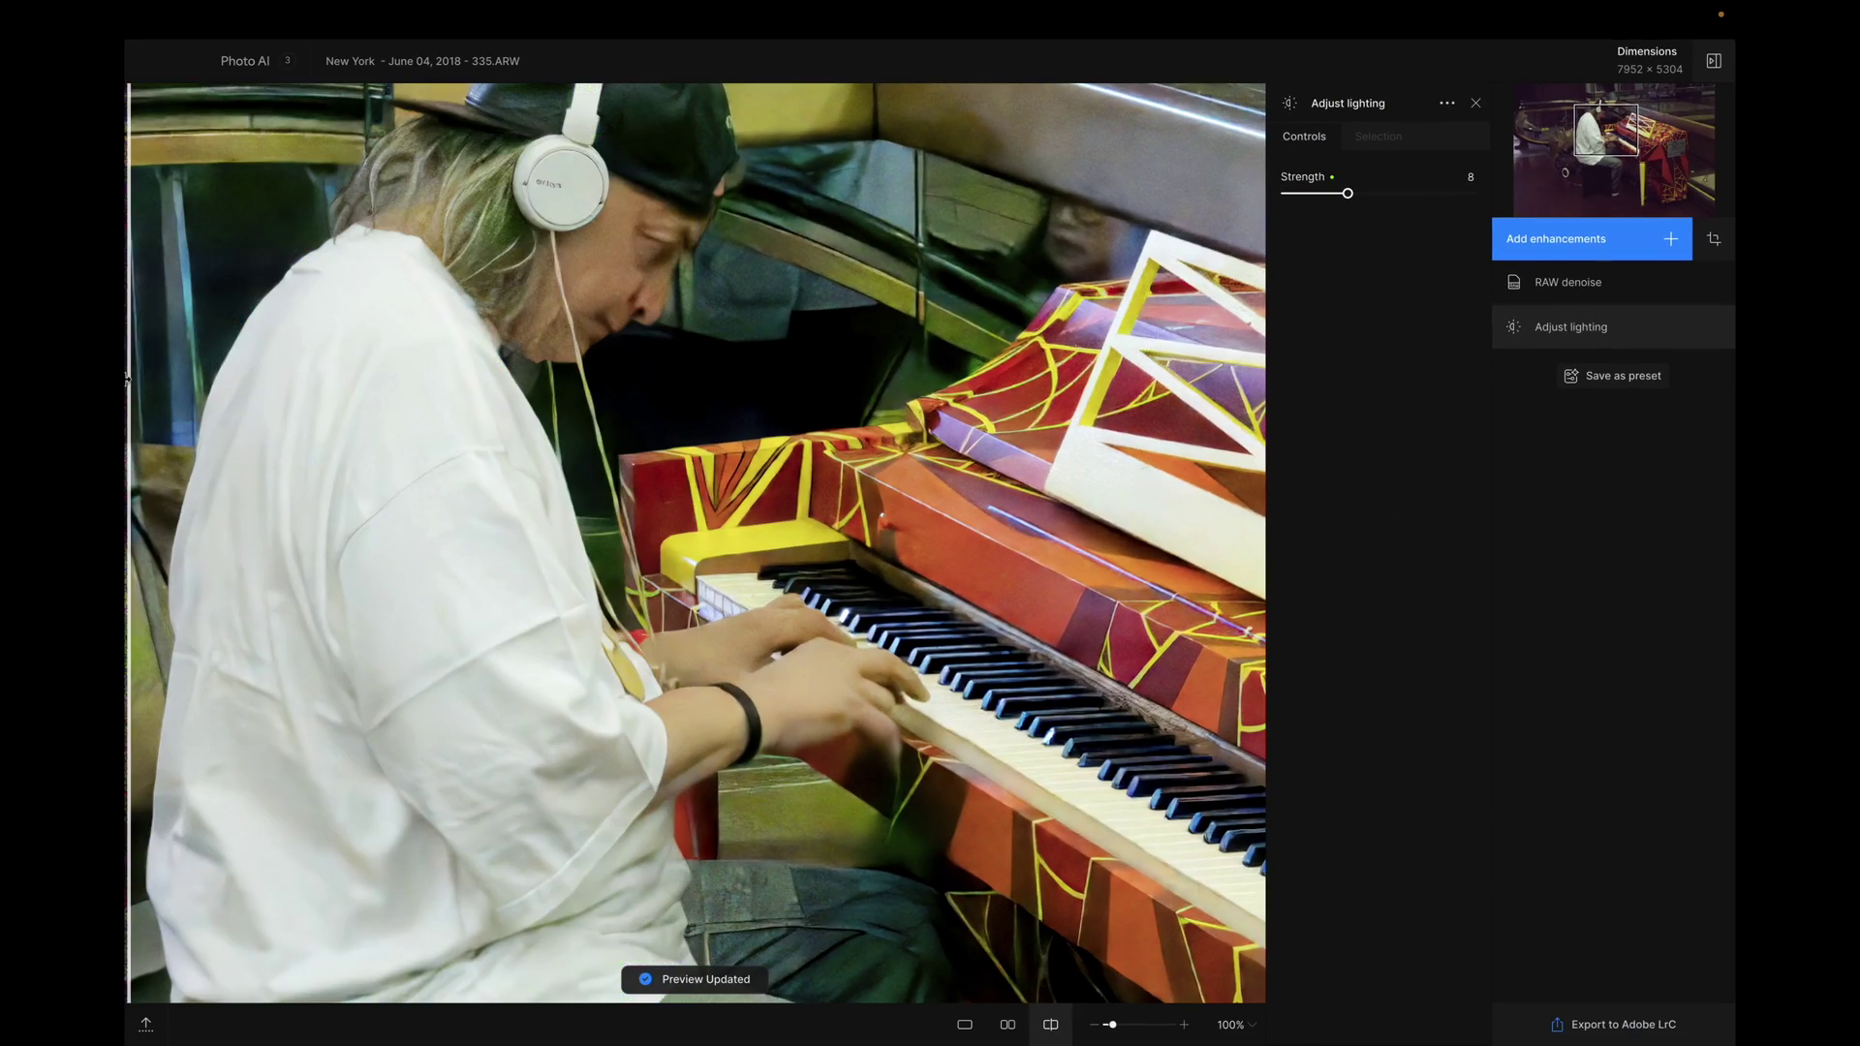
pyautogui.click(1475, 103)
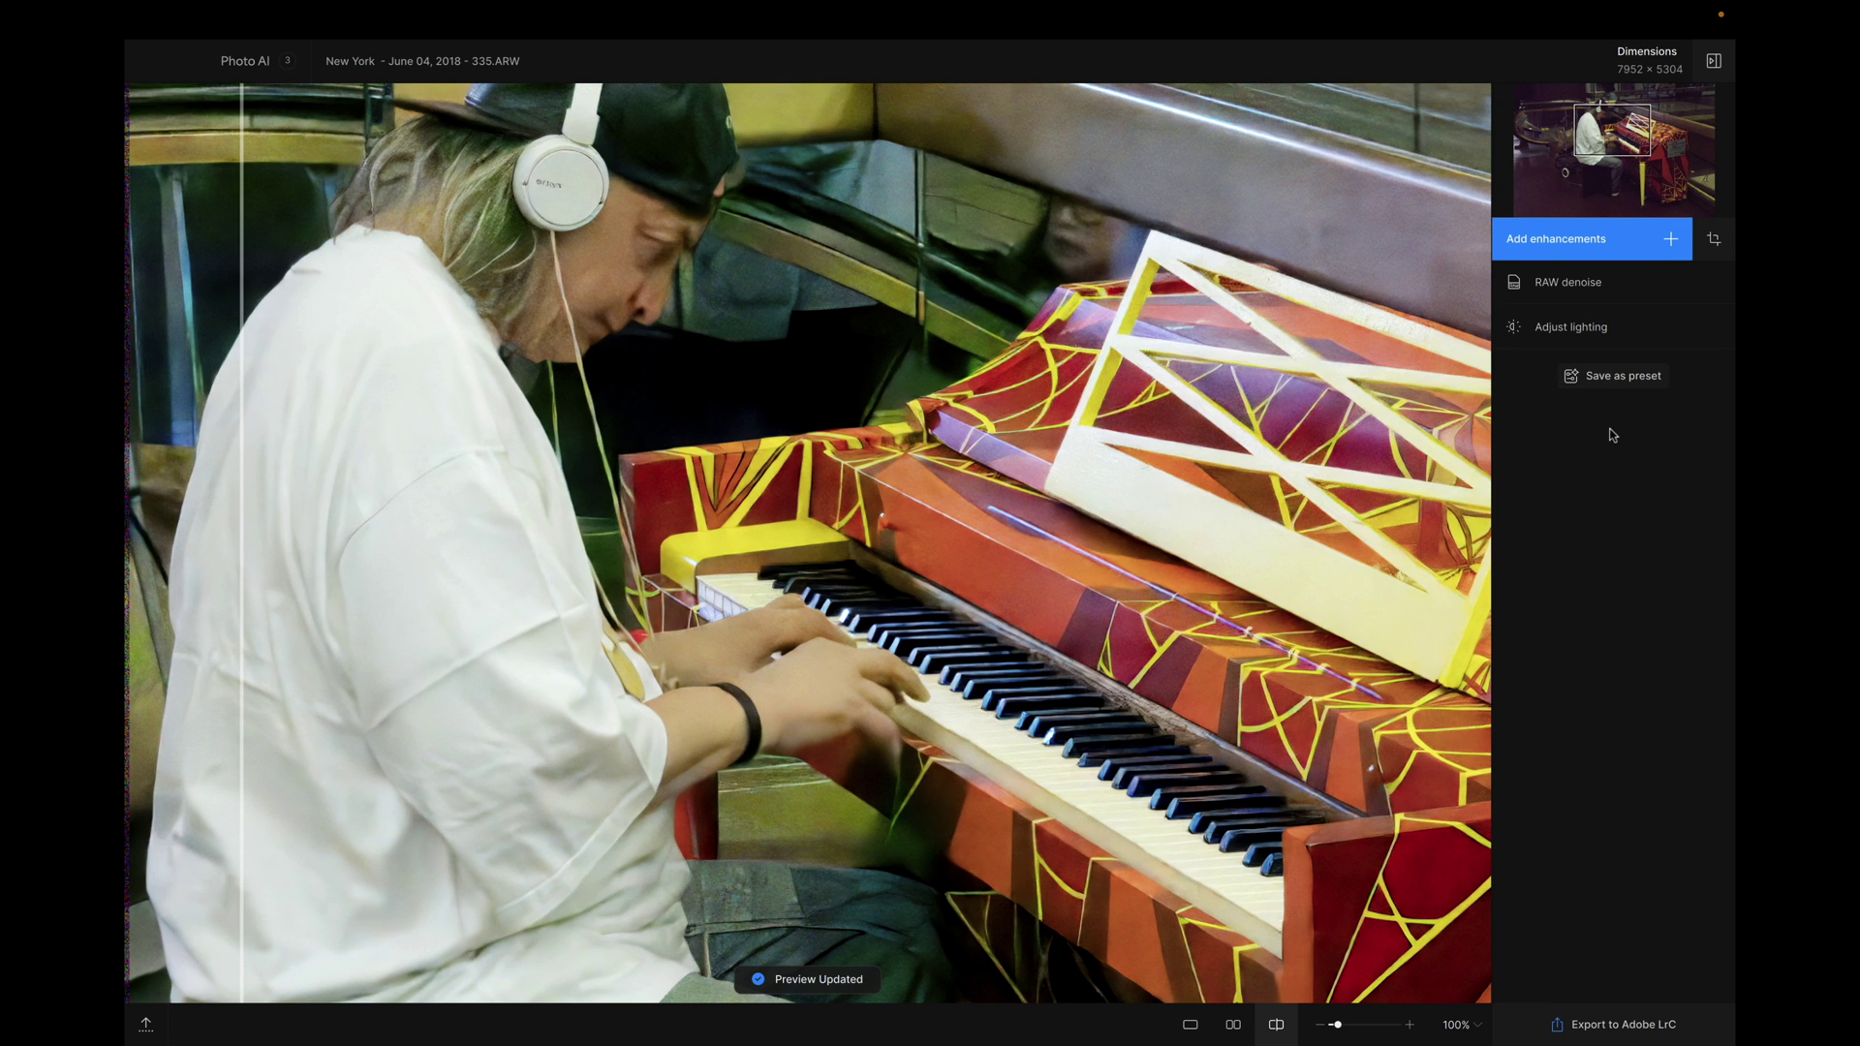
# Add a Balance color enhancement, check its selection mask and reveal the enhanced version across the photo
pyautogui.click(1669, 239)
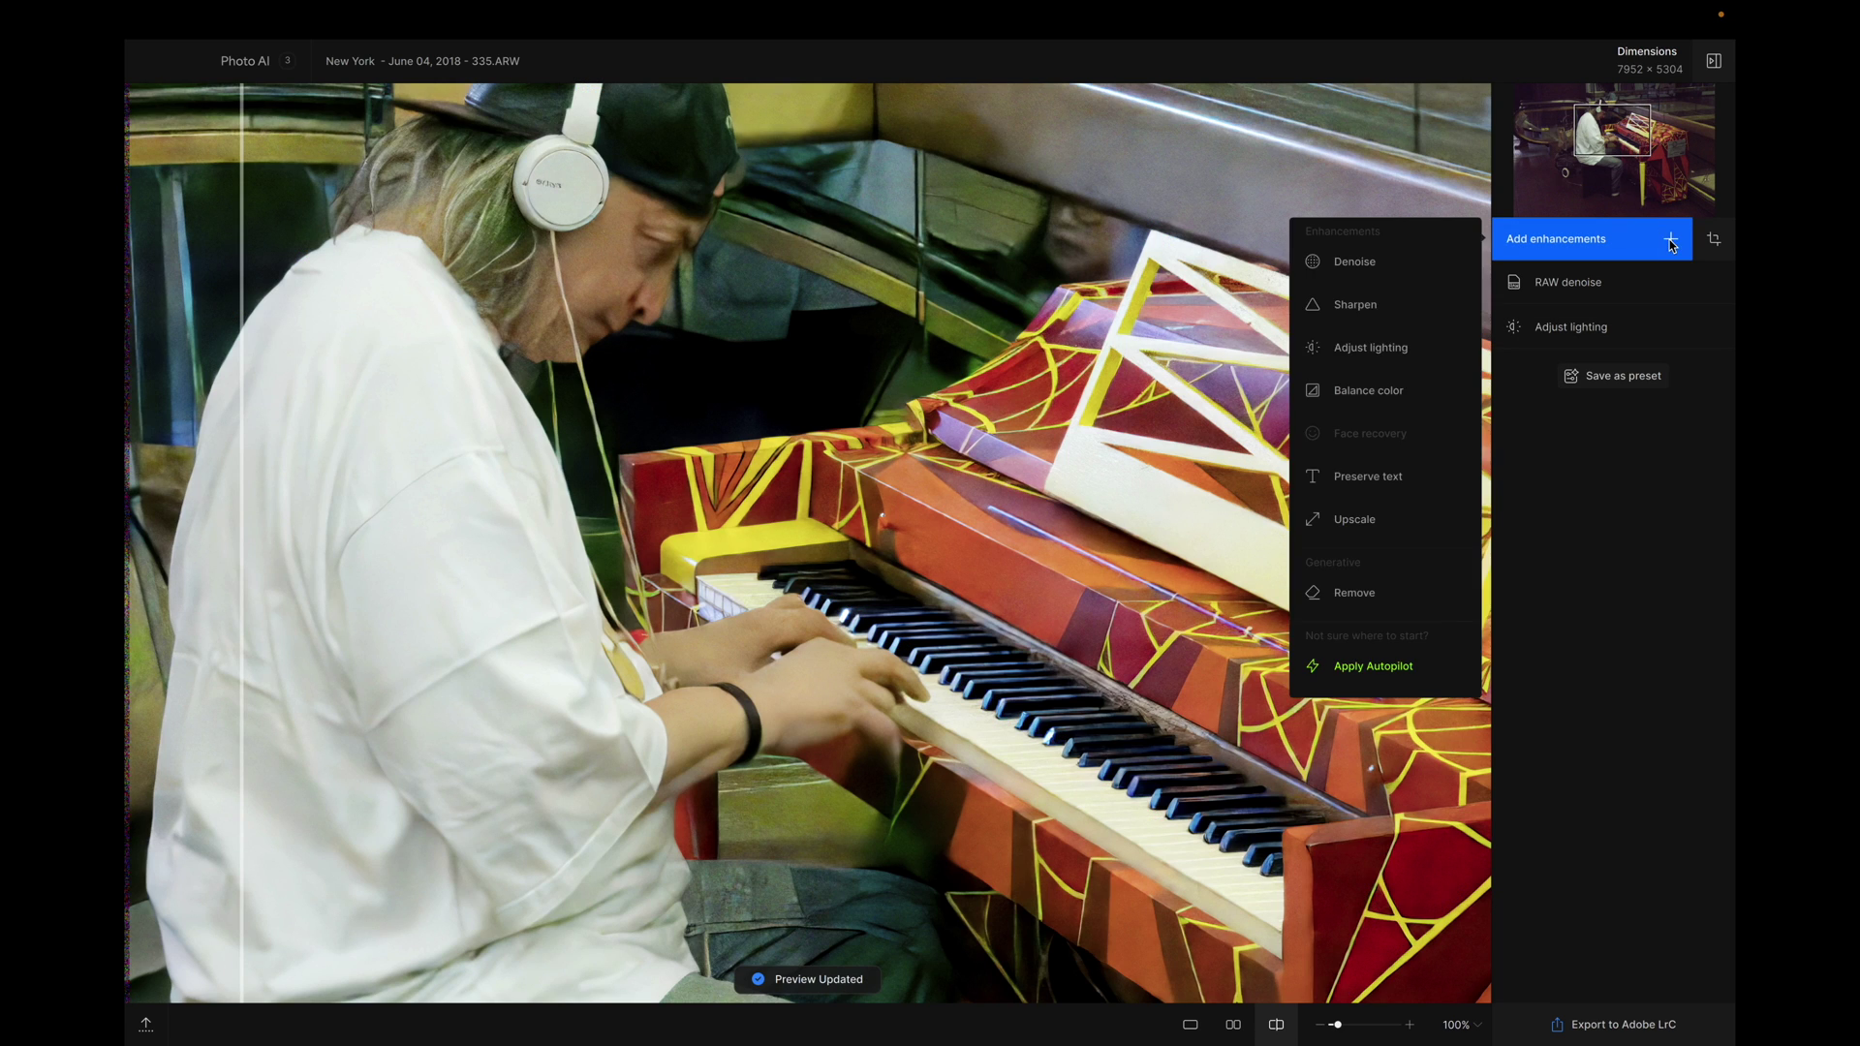
pyautogui.click(1368, 390)
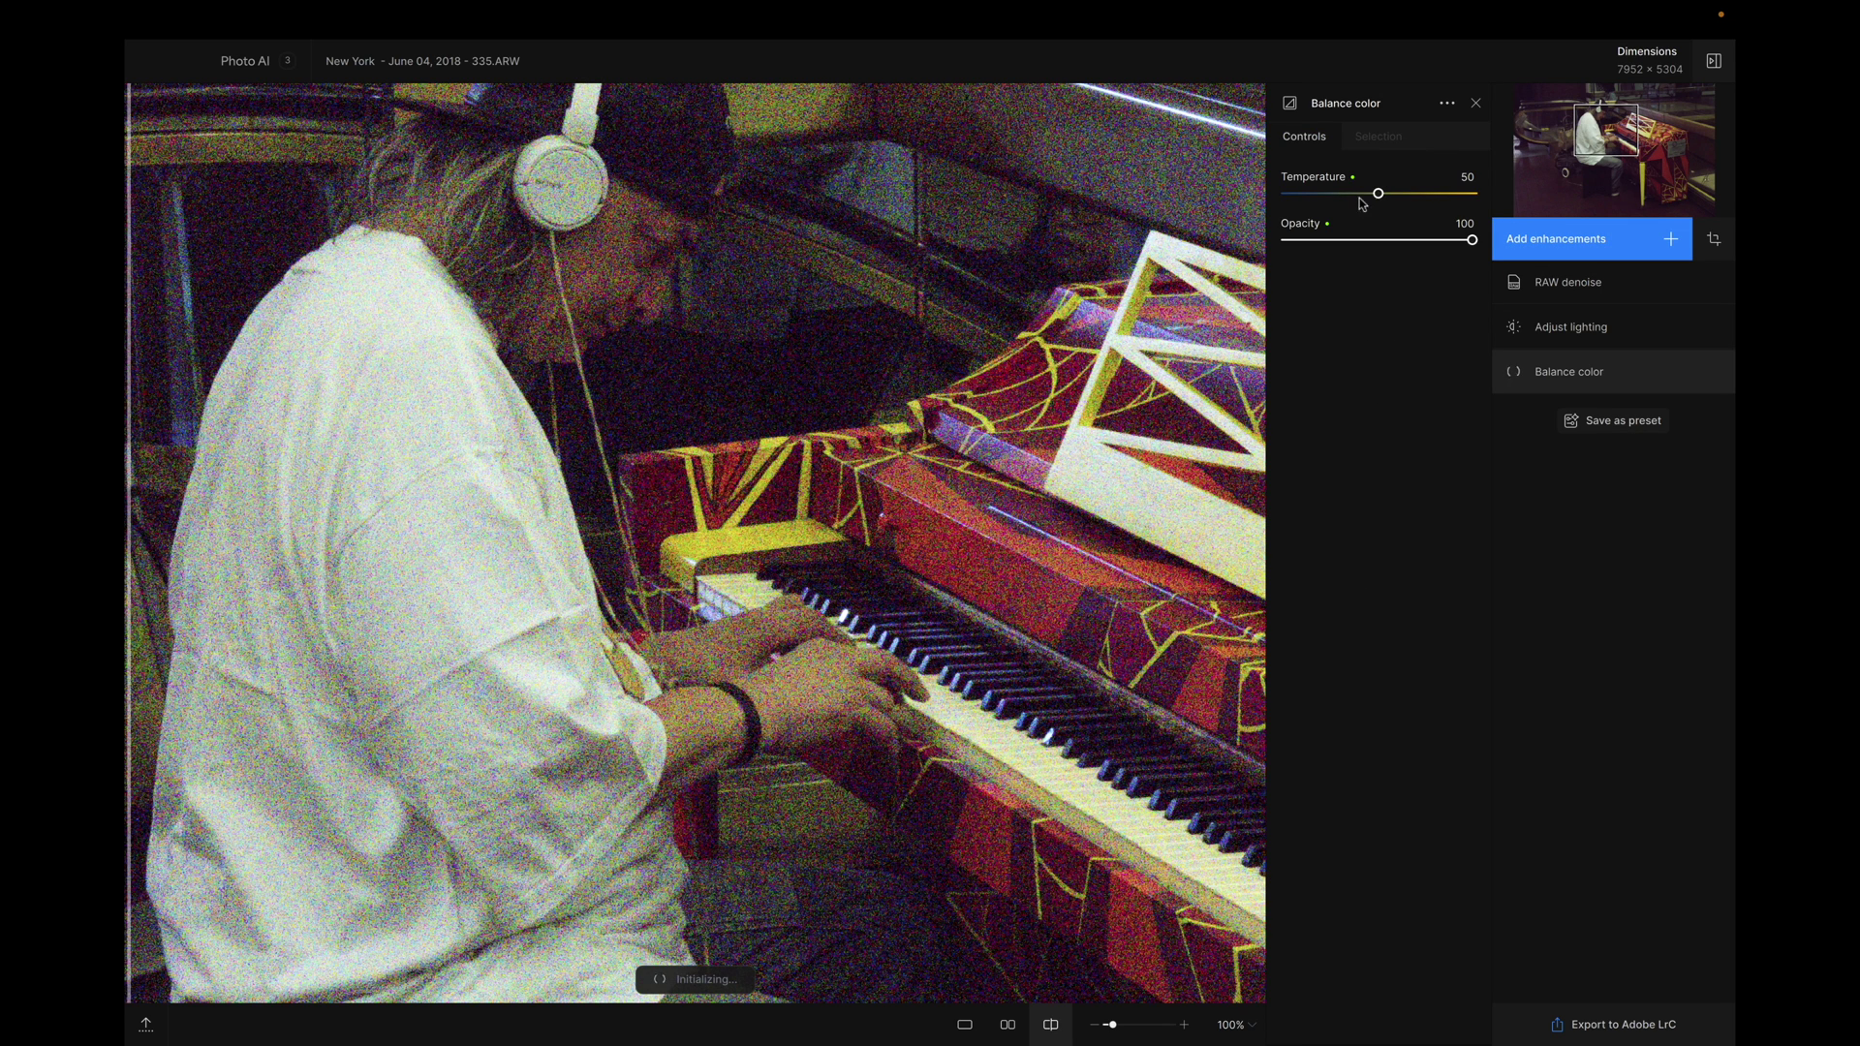
pyautogui.click(1396, 145)
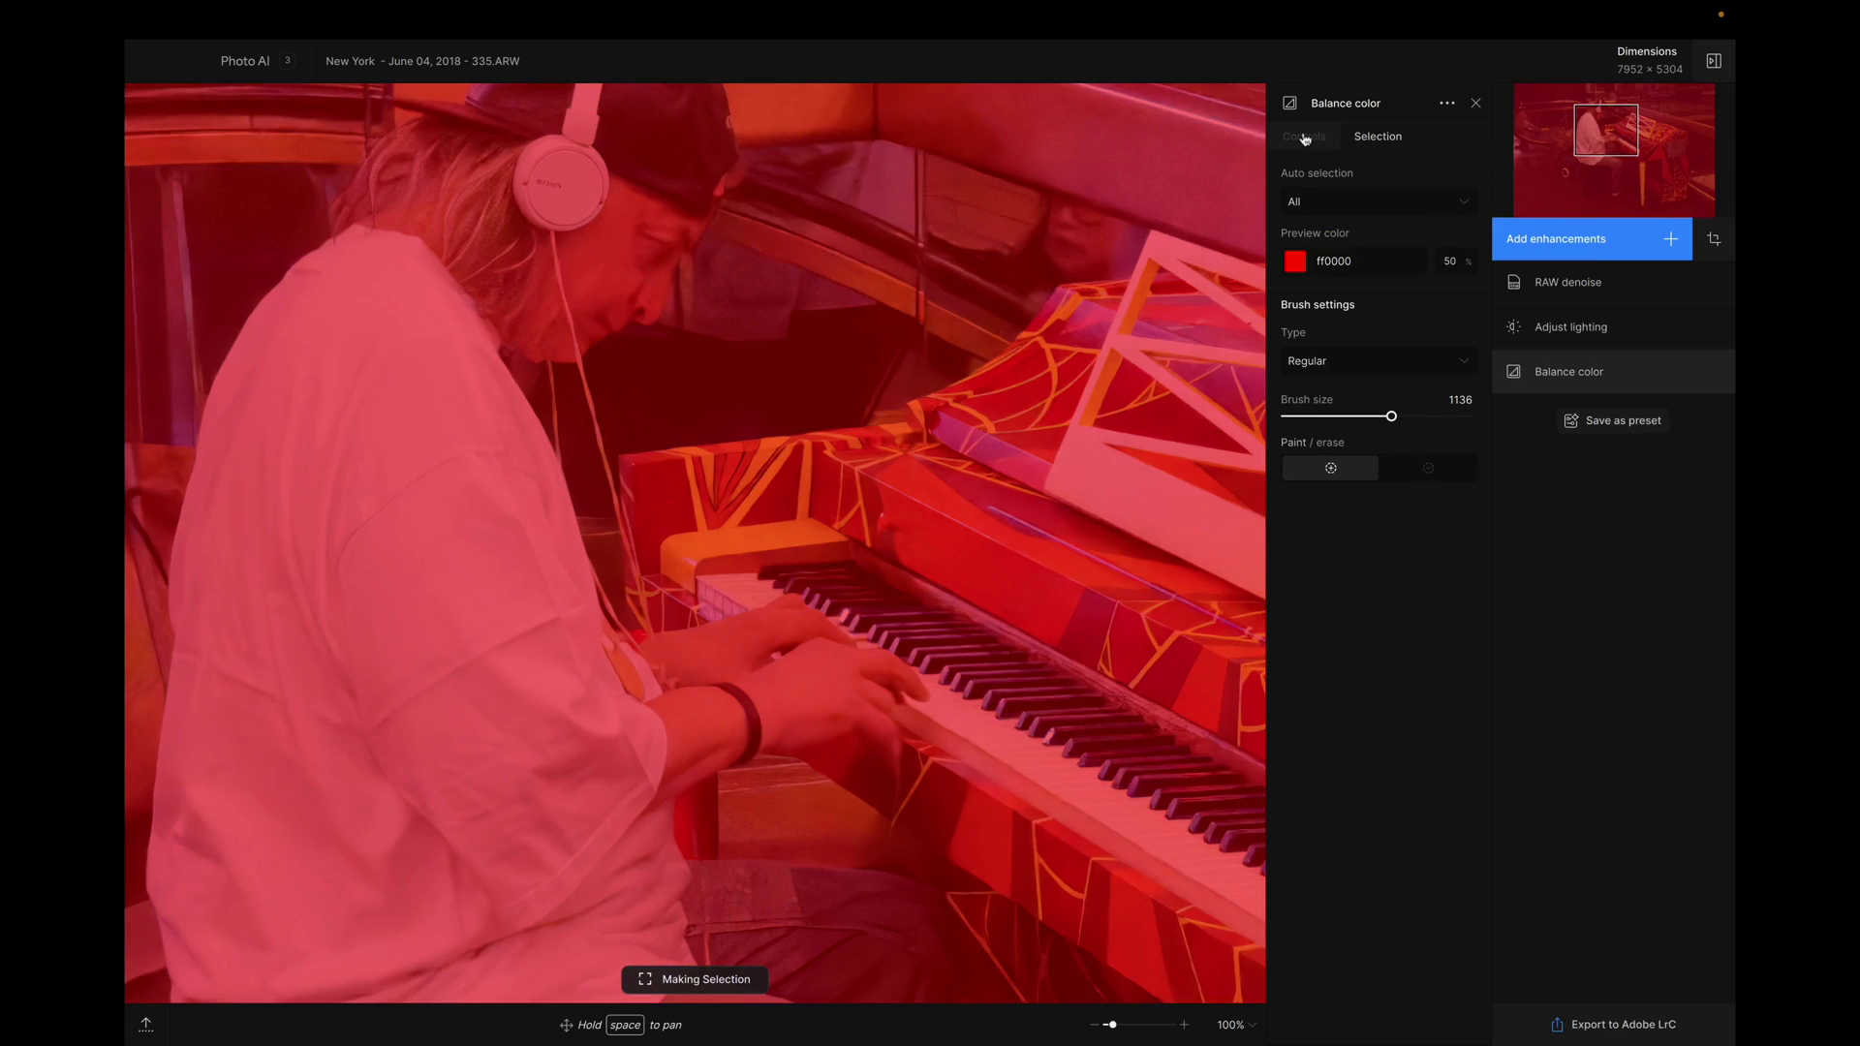
pyautogui.click(1305, 140)
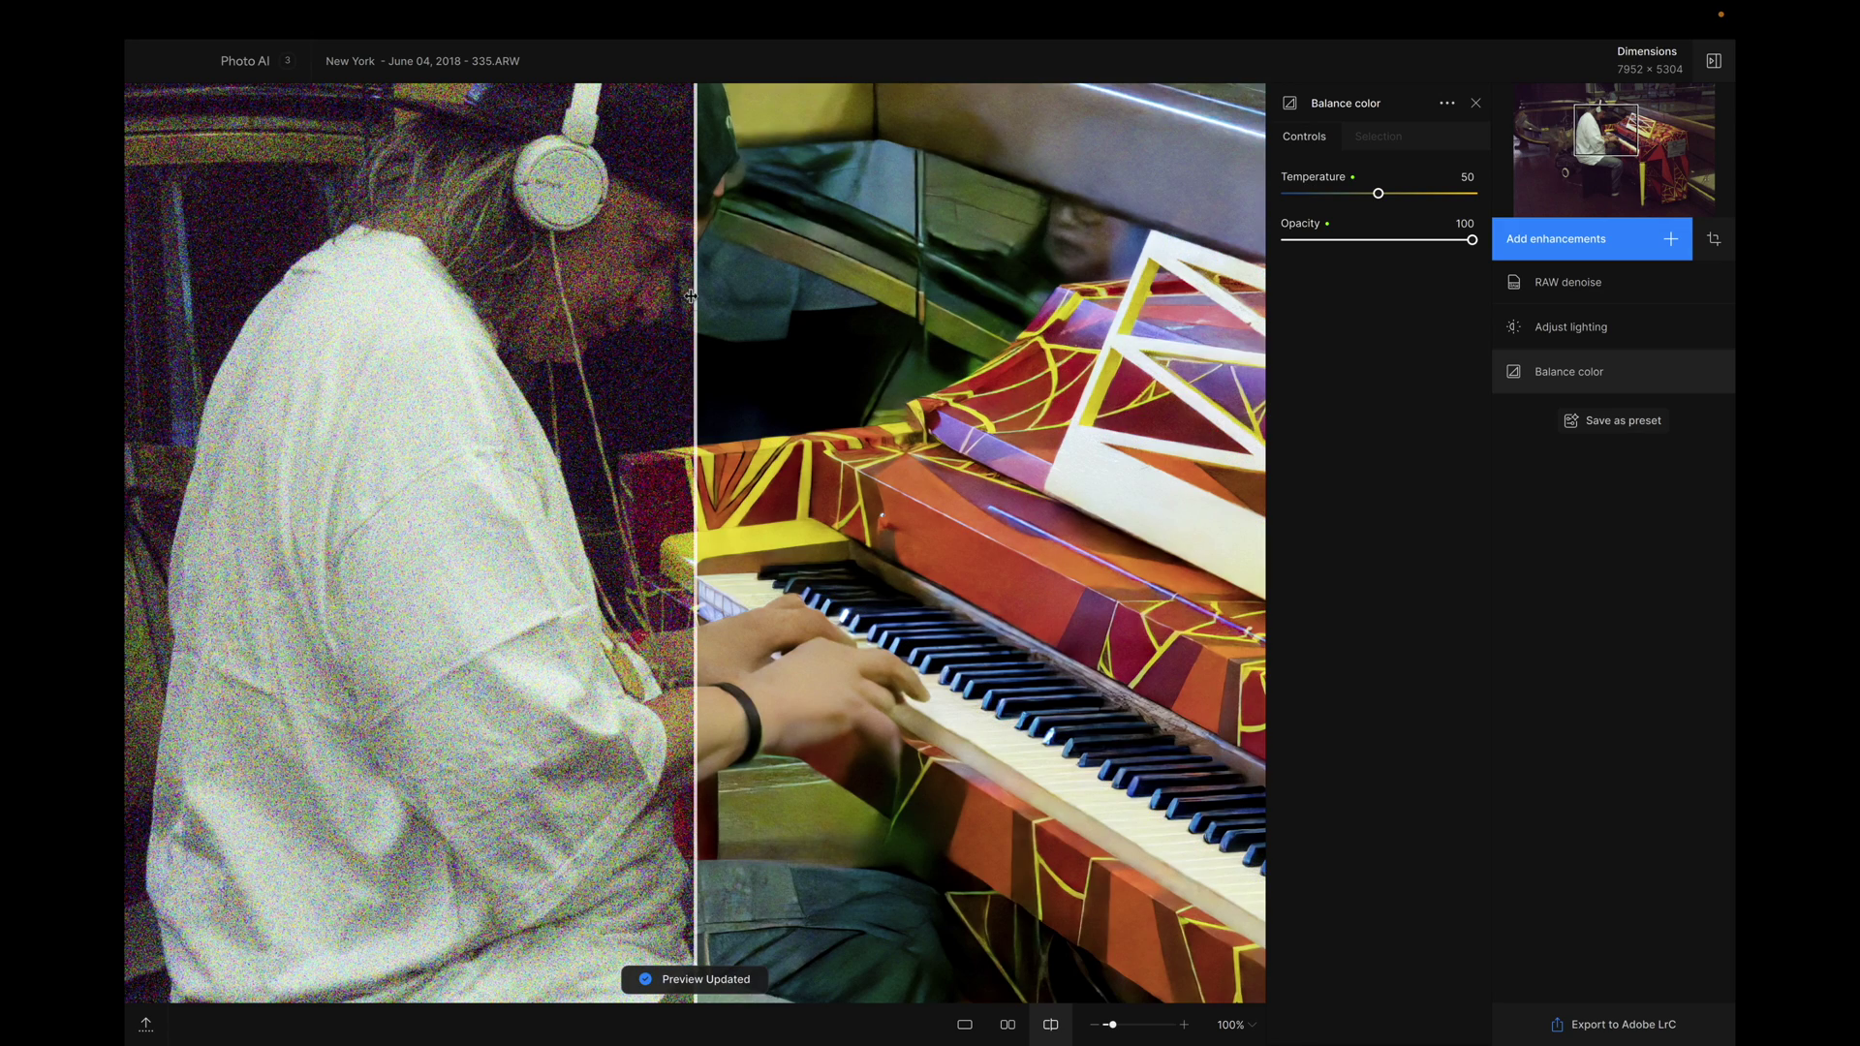
pyautogui.moveTo(682, 293); pyautogui.dragTo(130, 300)
# Set the Balance color temperature to 50 and opacity to 76, and move the enhancement above Adjust lighting in the order
pyautogui.click(1420, 195)
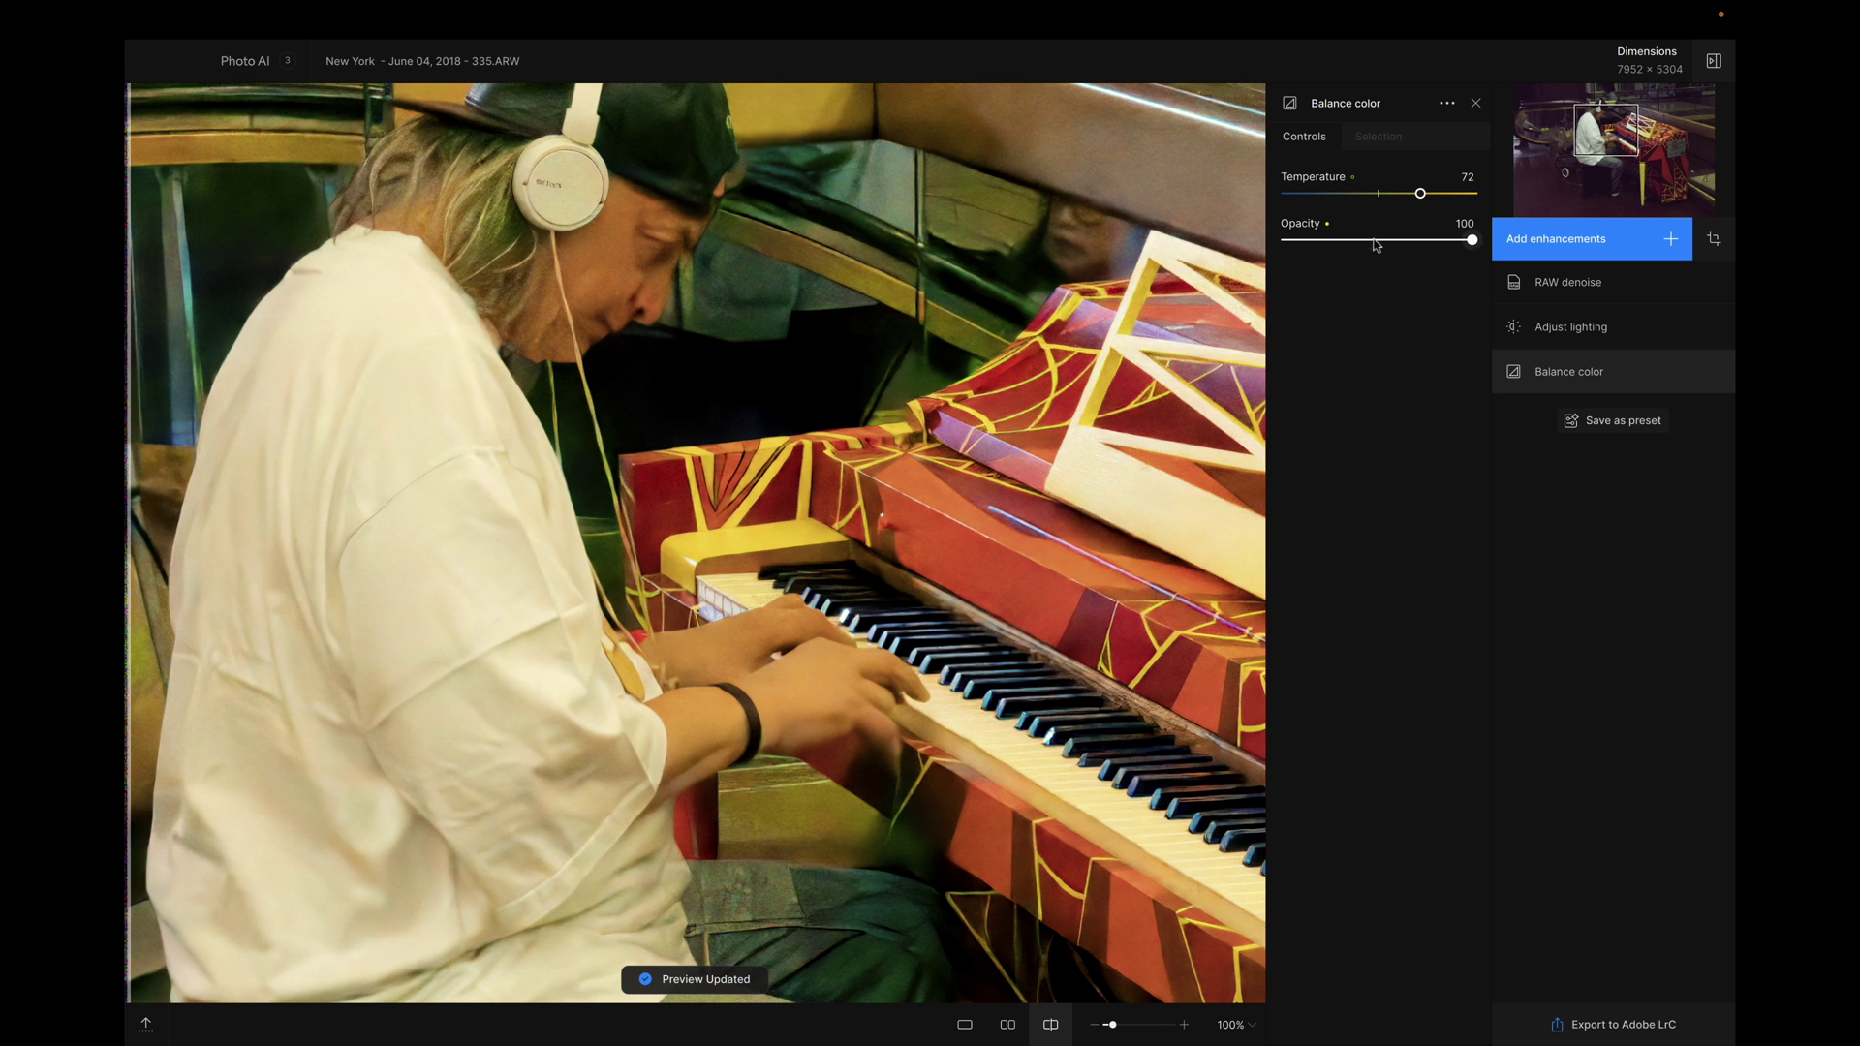
pyautogui.click(1375, 240)
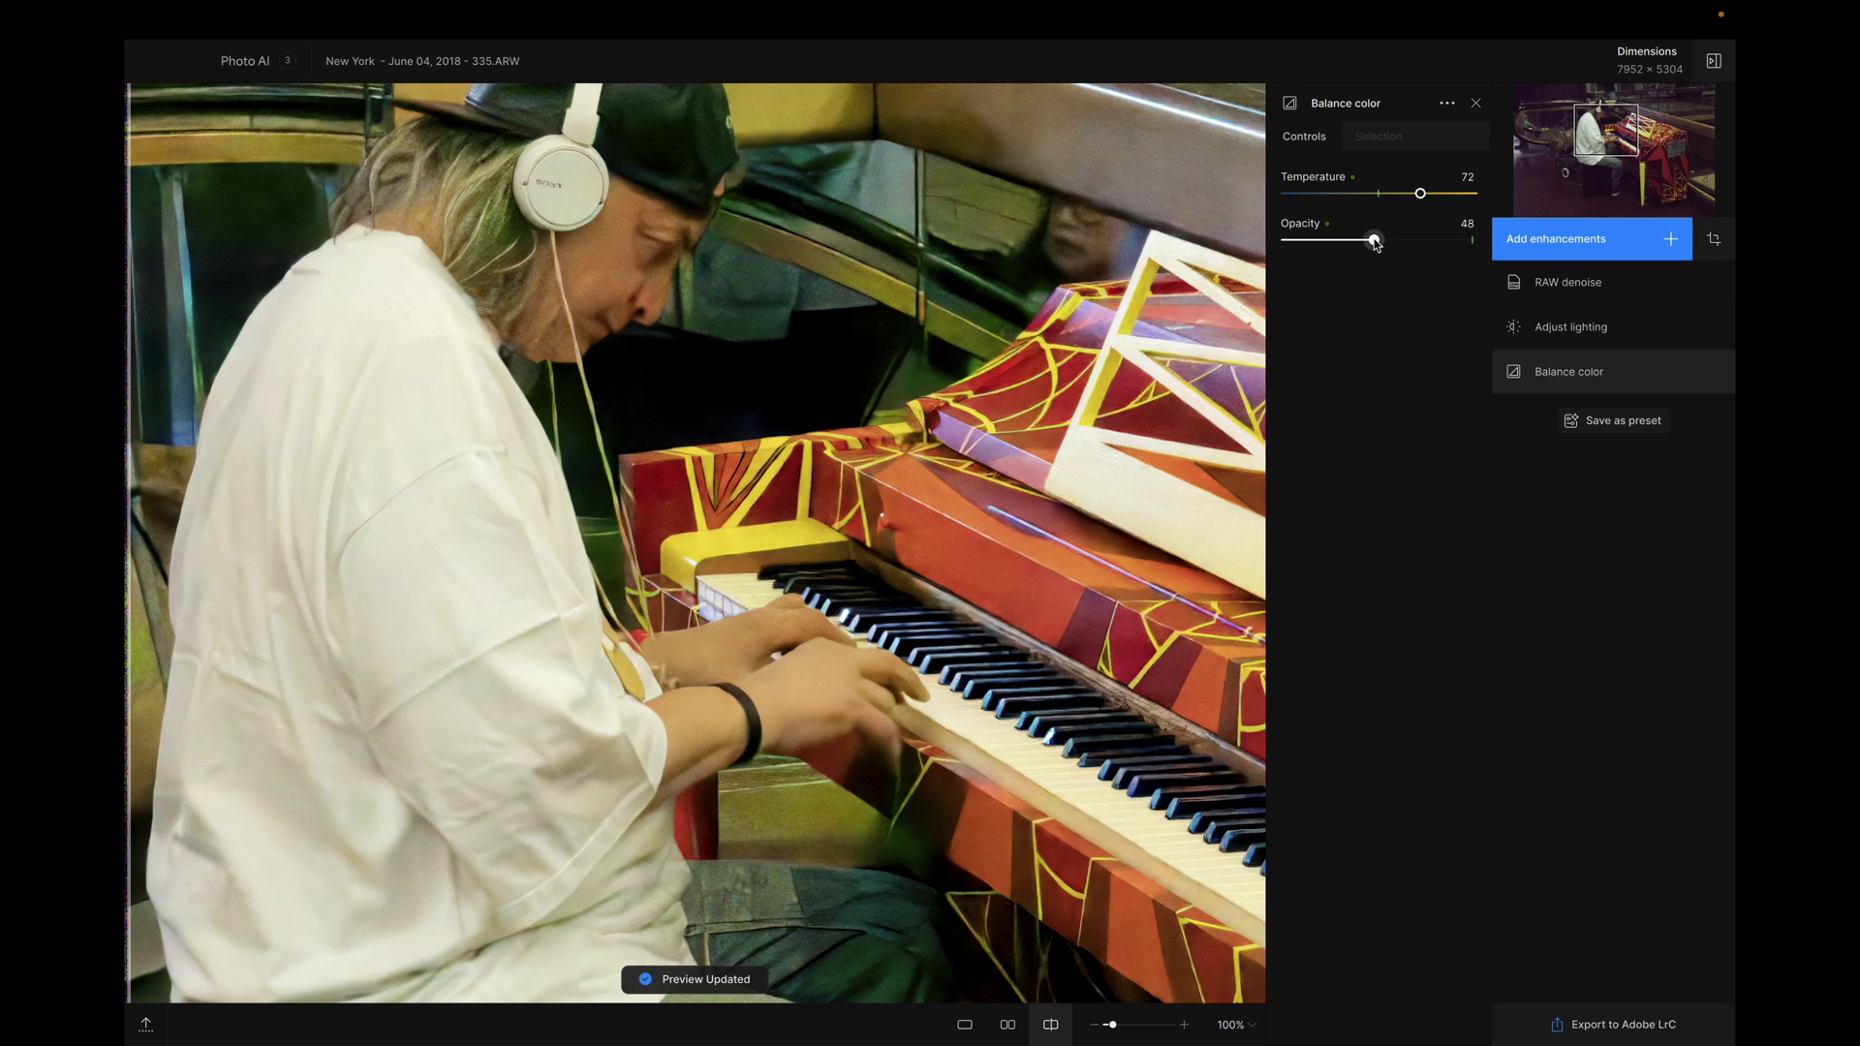
pyautogui.moveTo(1375, 240); pyautogui.dragTo(1380, 201)
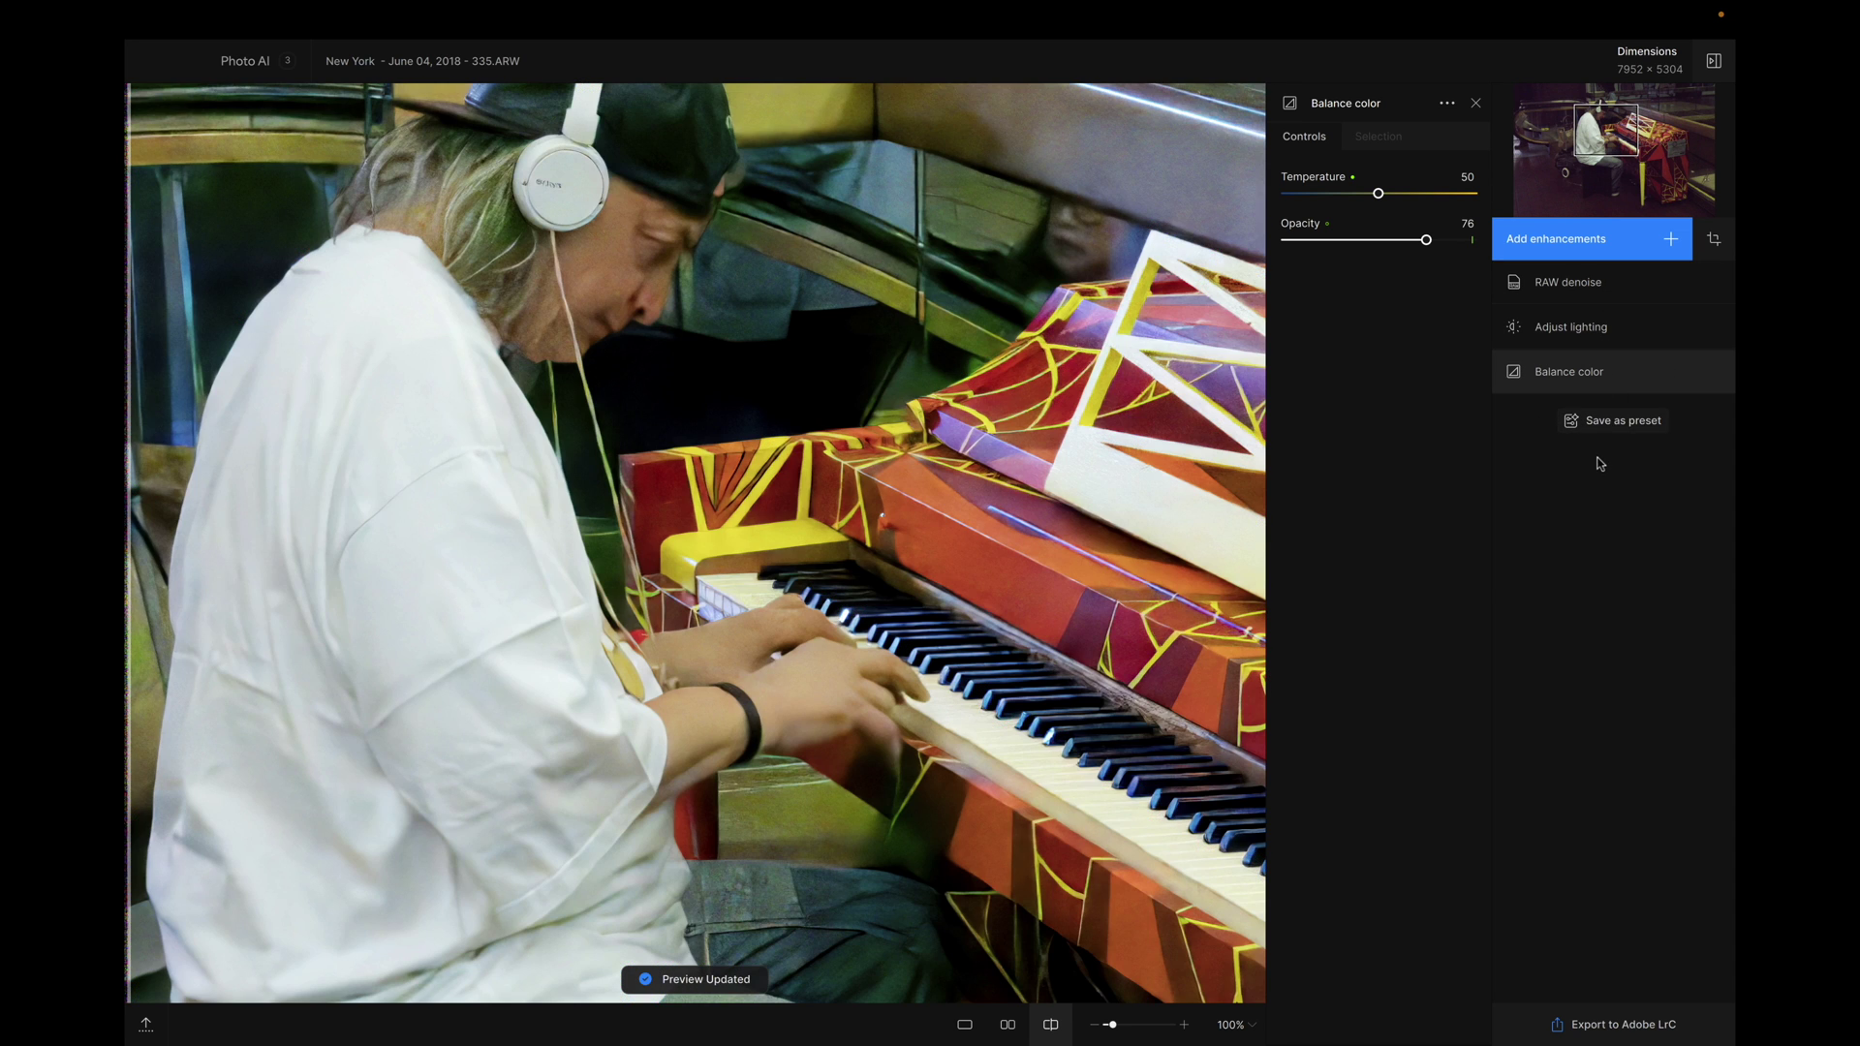
pyautogui.moveTo(1500, 378)
pyautogui.moveTo(1500, 379); pyautogui.dragTo(1501, 326)
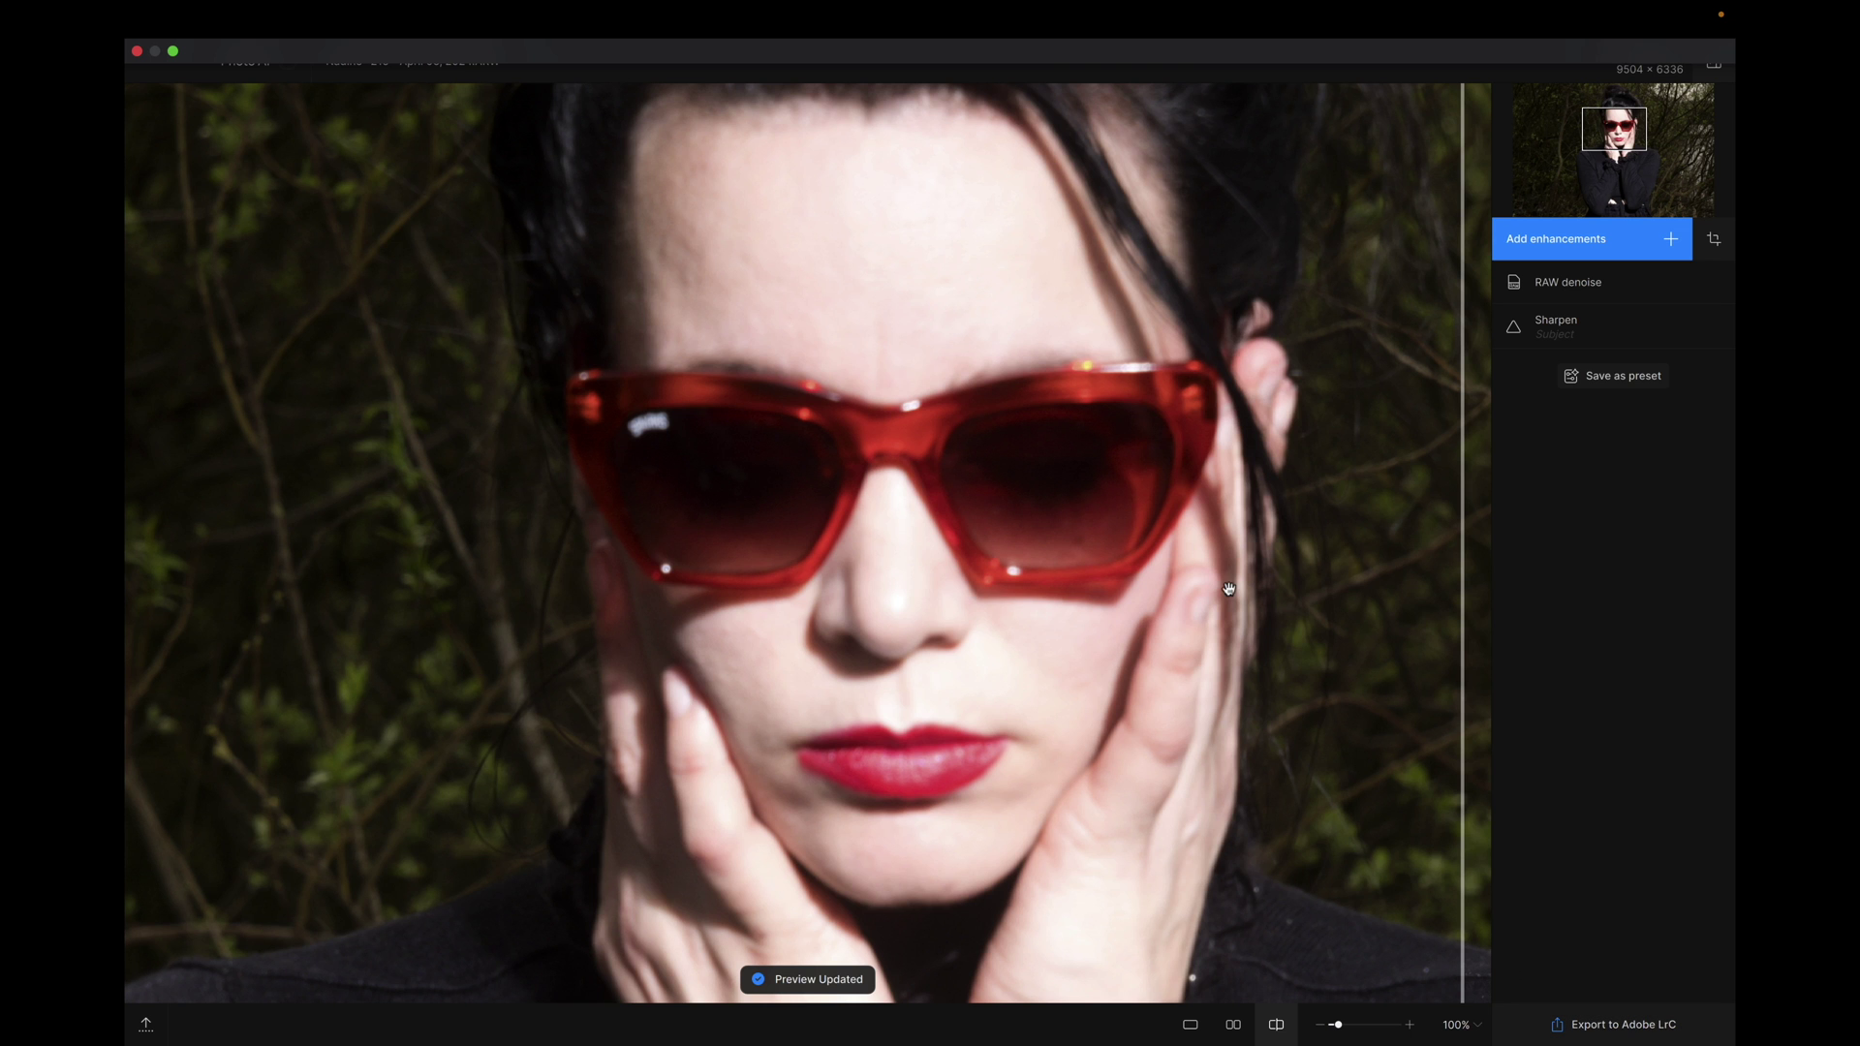
# Compare the portrait before and after enhancement and open the Sharpen enhancement's Subject selection
pyautogui.scroll(-3, 1228, 588)
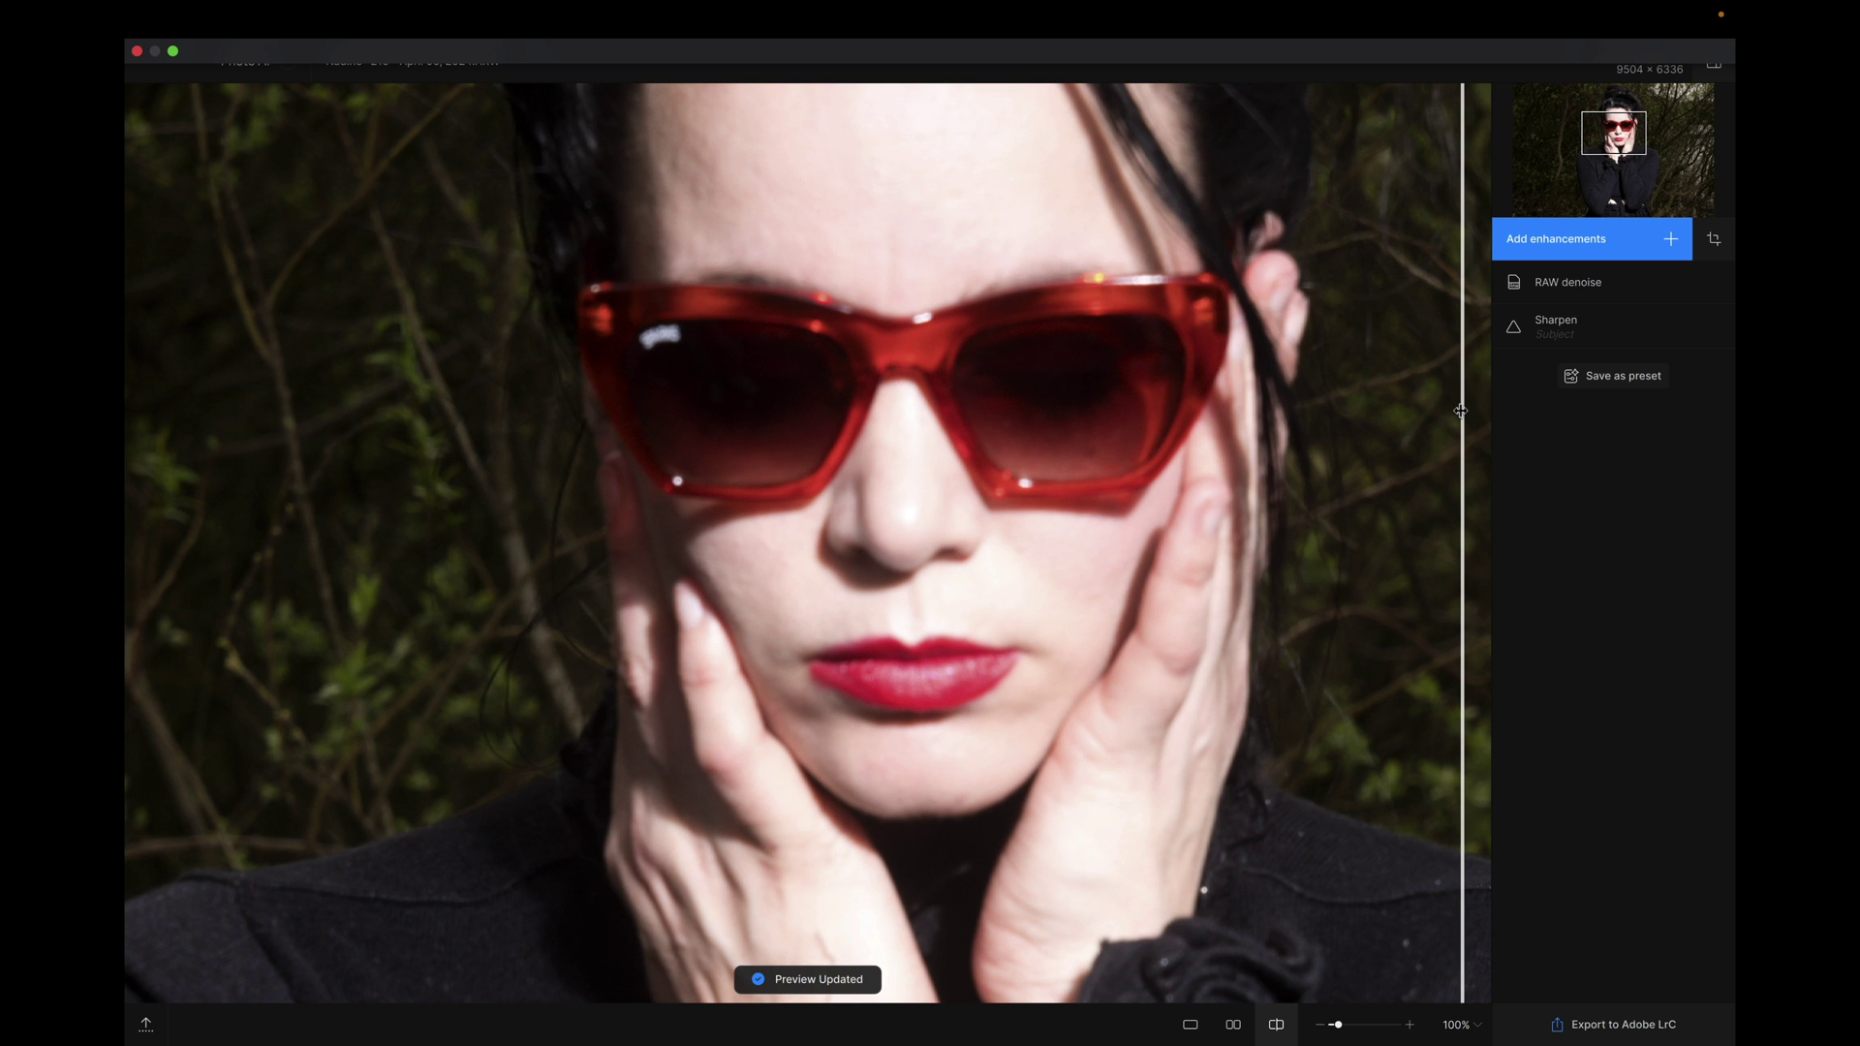
pyautogui.moveTo(1460, 411); pyautogui.dragTo(127, 340)
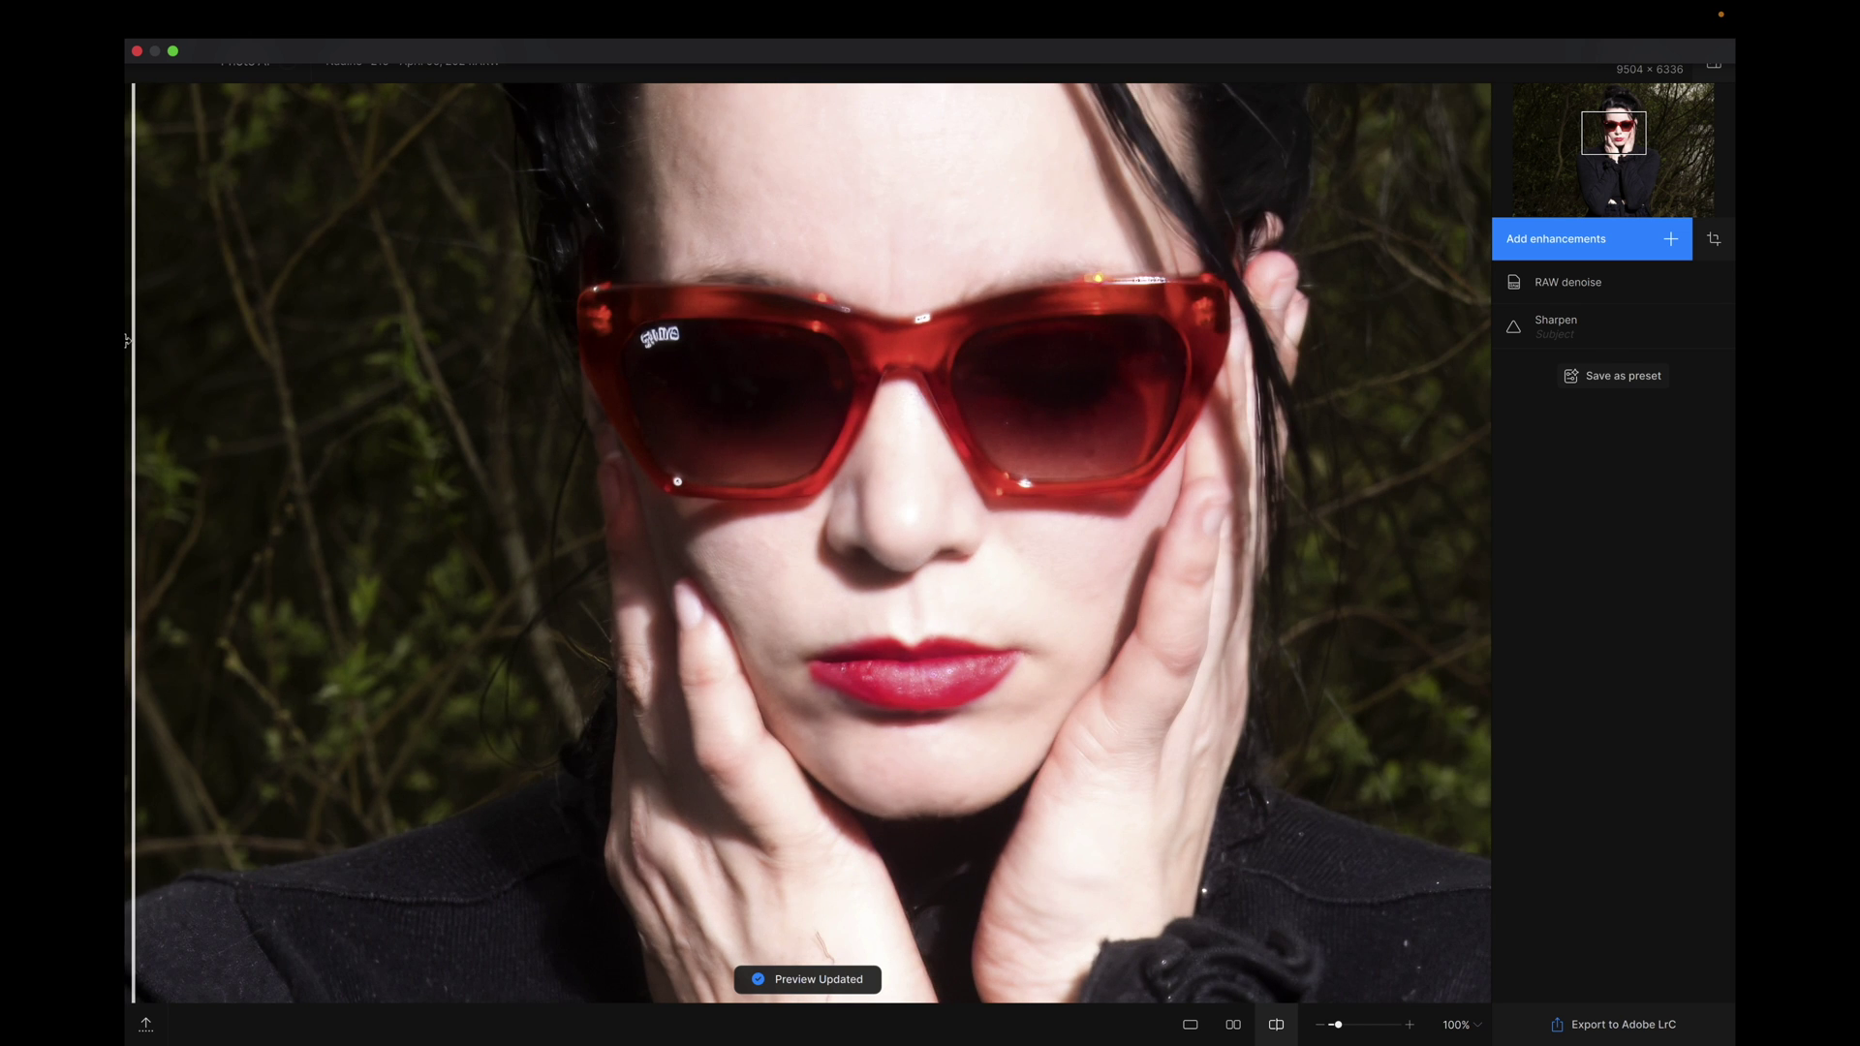
pyautogui.moveTo(1576, 334)
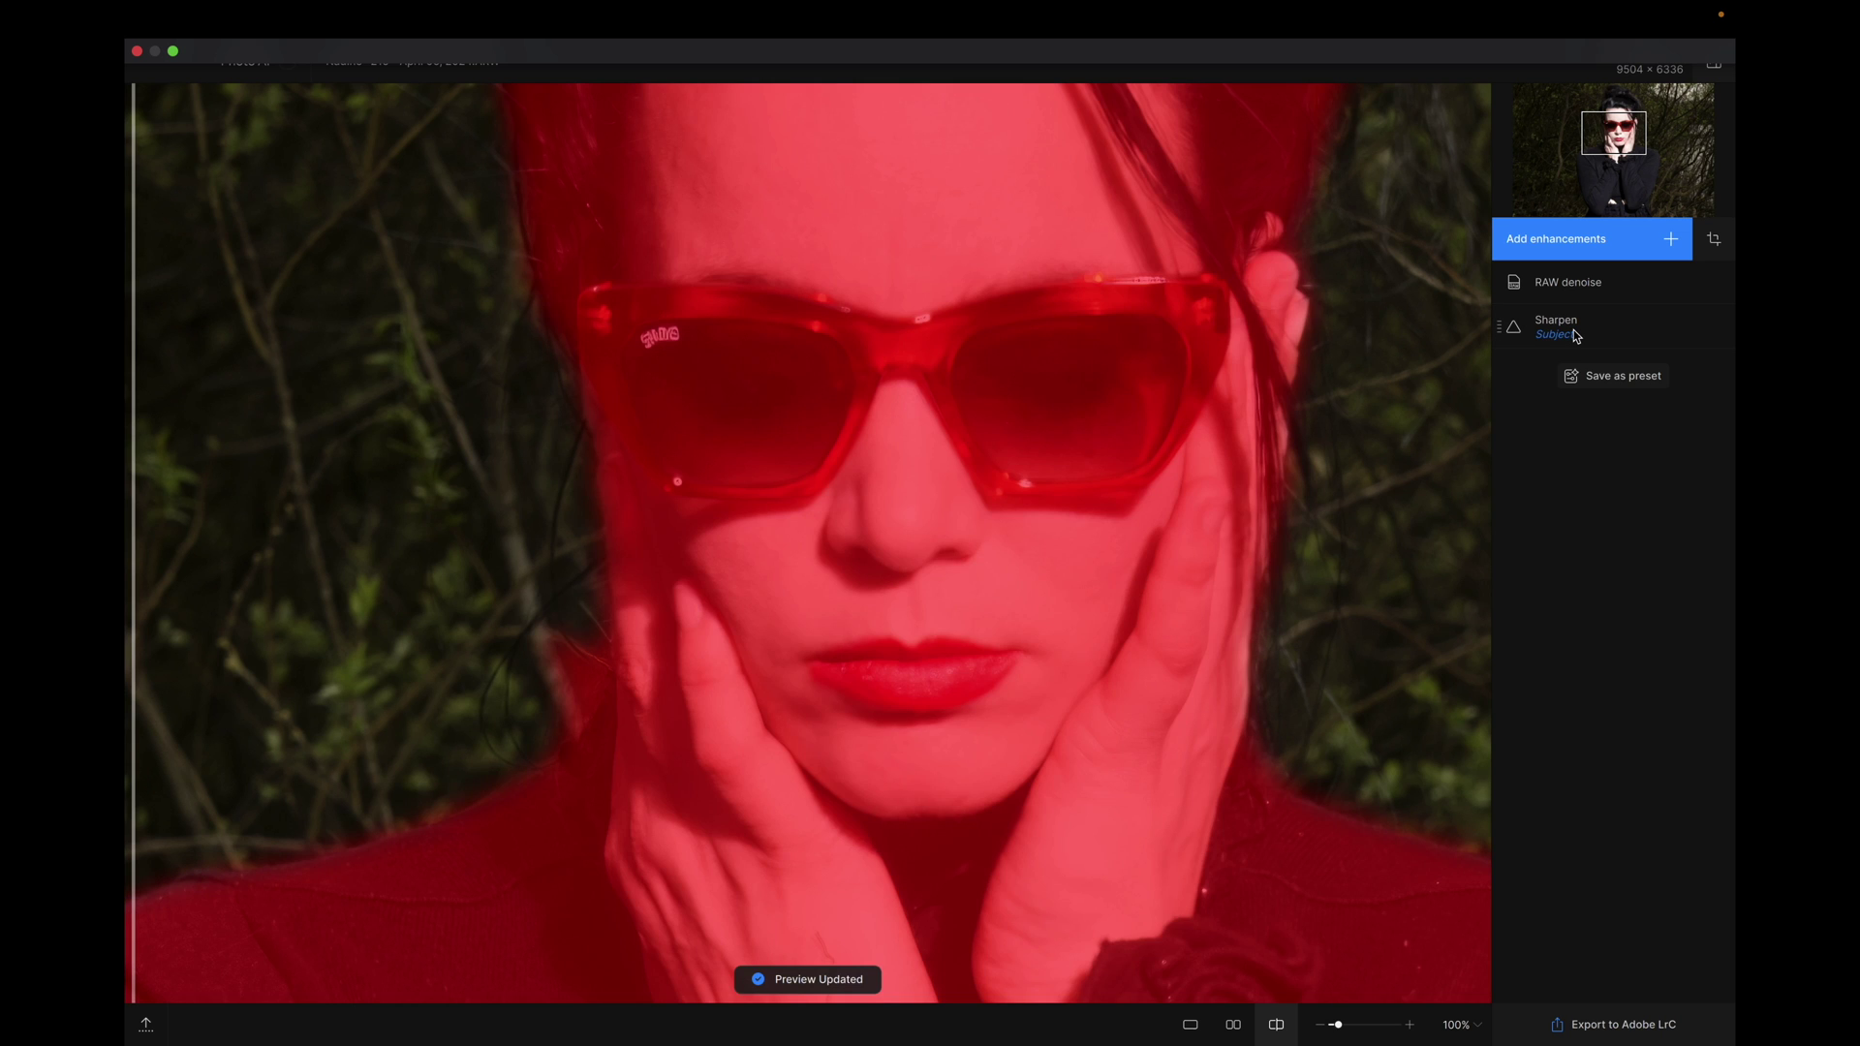
pyautogui.click(1577, 336)
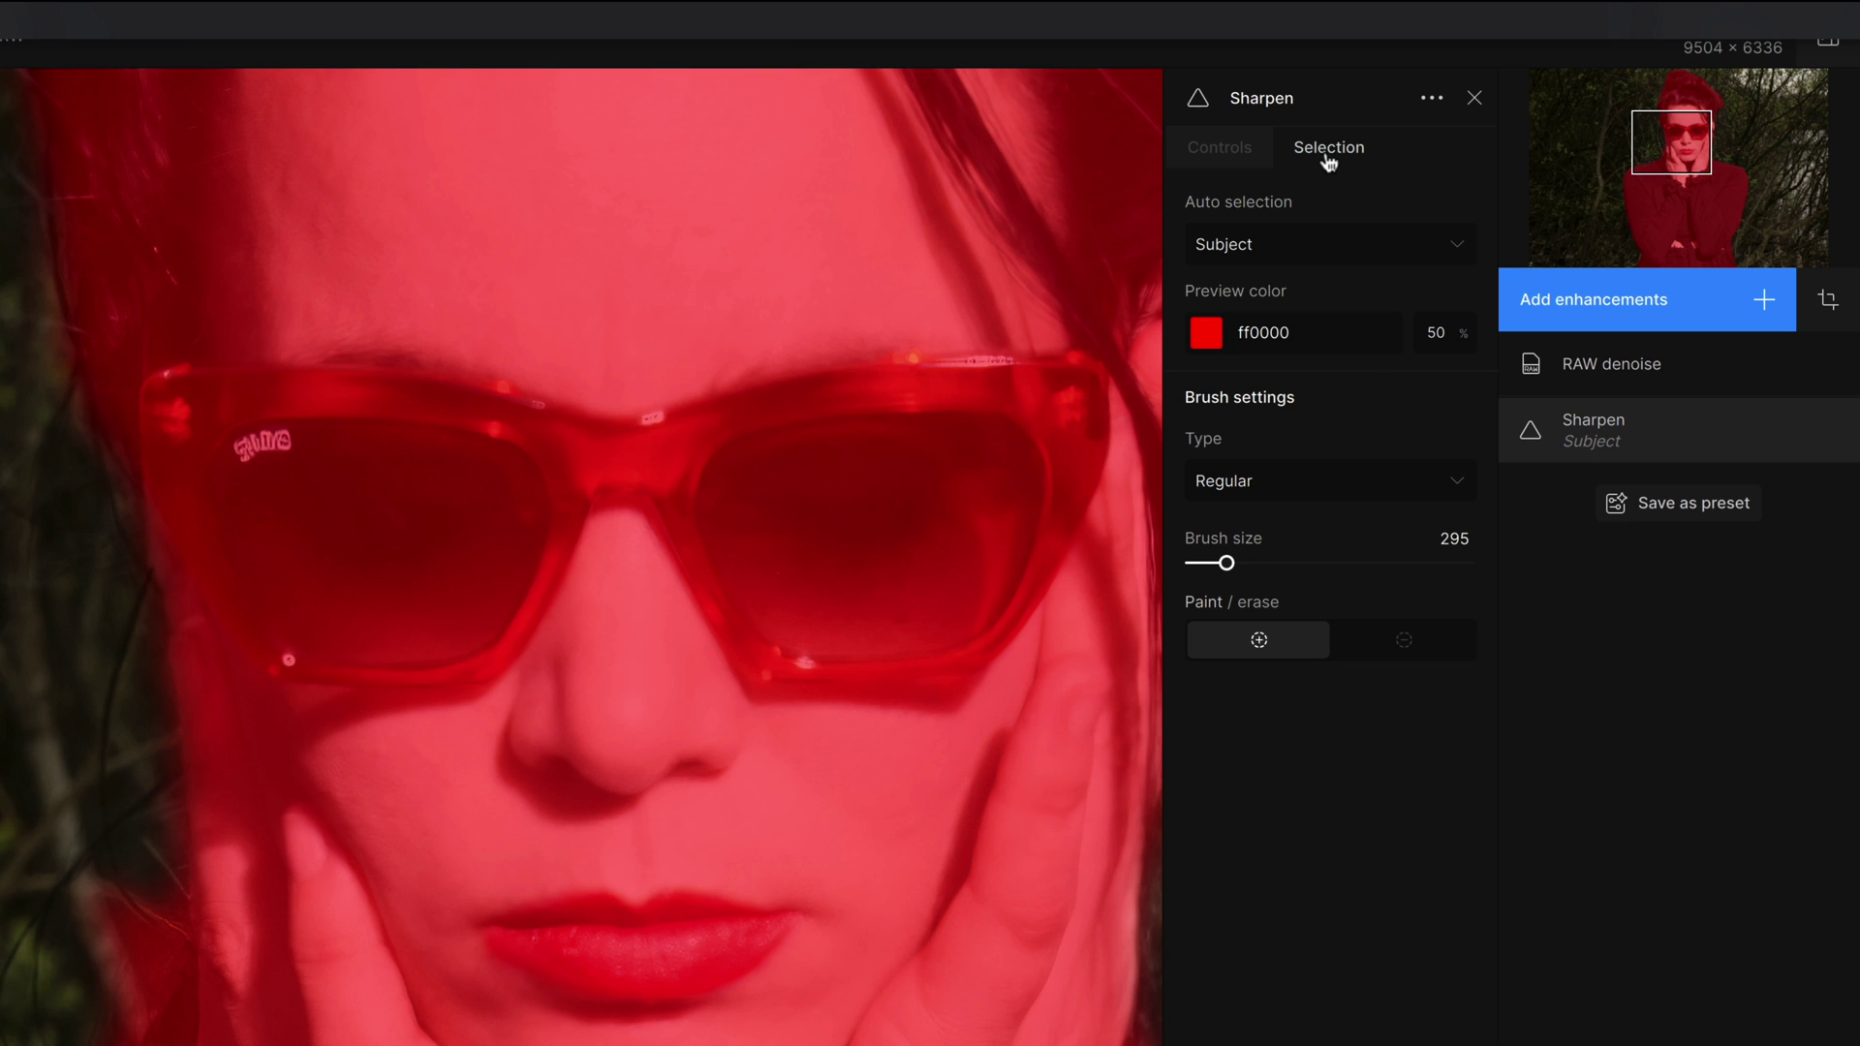
# Switch the portrait's Sharpen enhancement to the Strong AI model with strength 100 and compare it with the original
pyautogui.click(1223, 154)
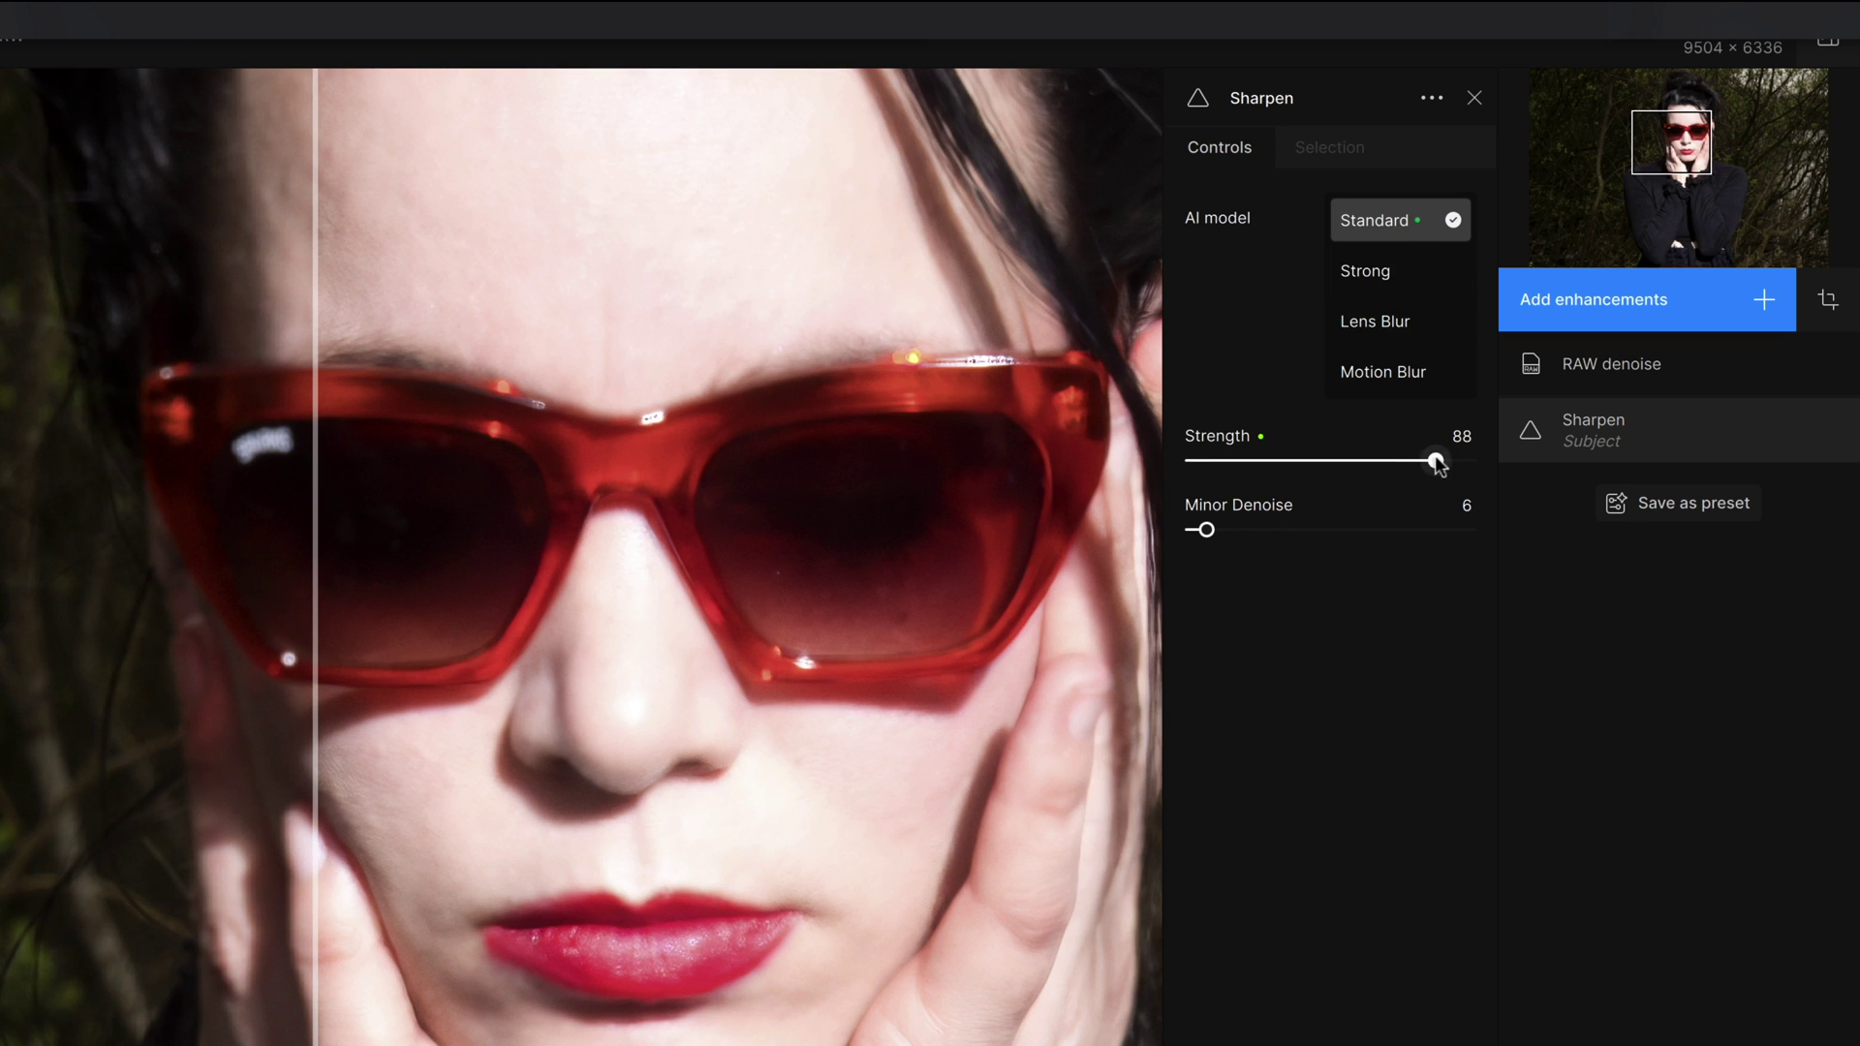
pyautogui.click(316, 432)
pyautogui.click(1363, 273)
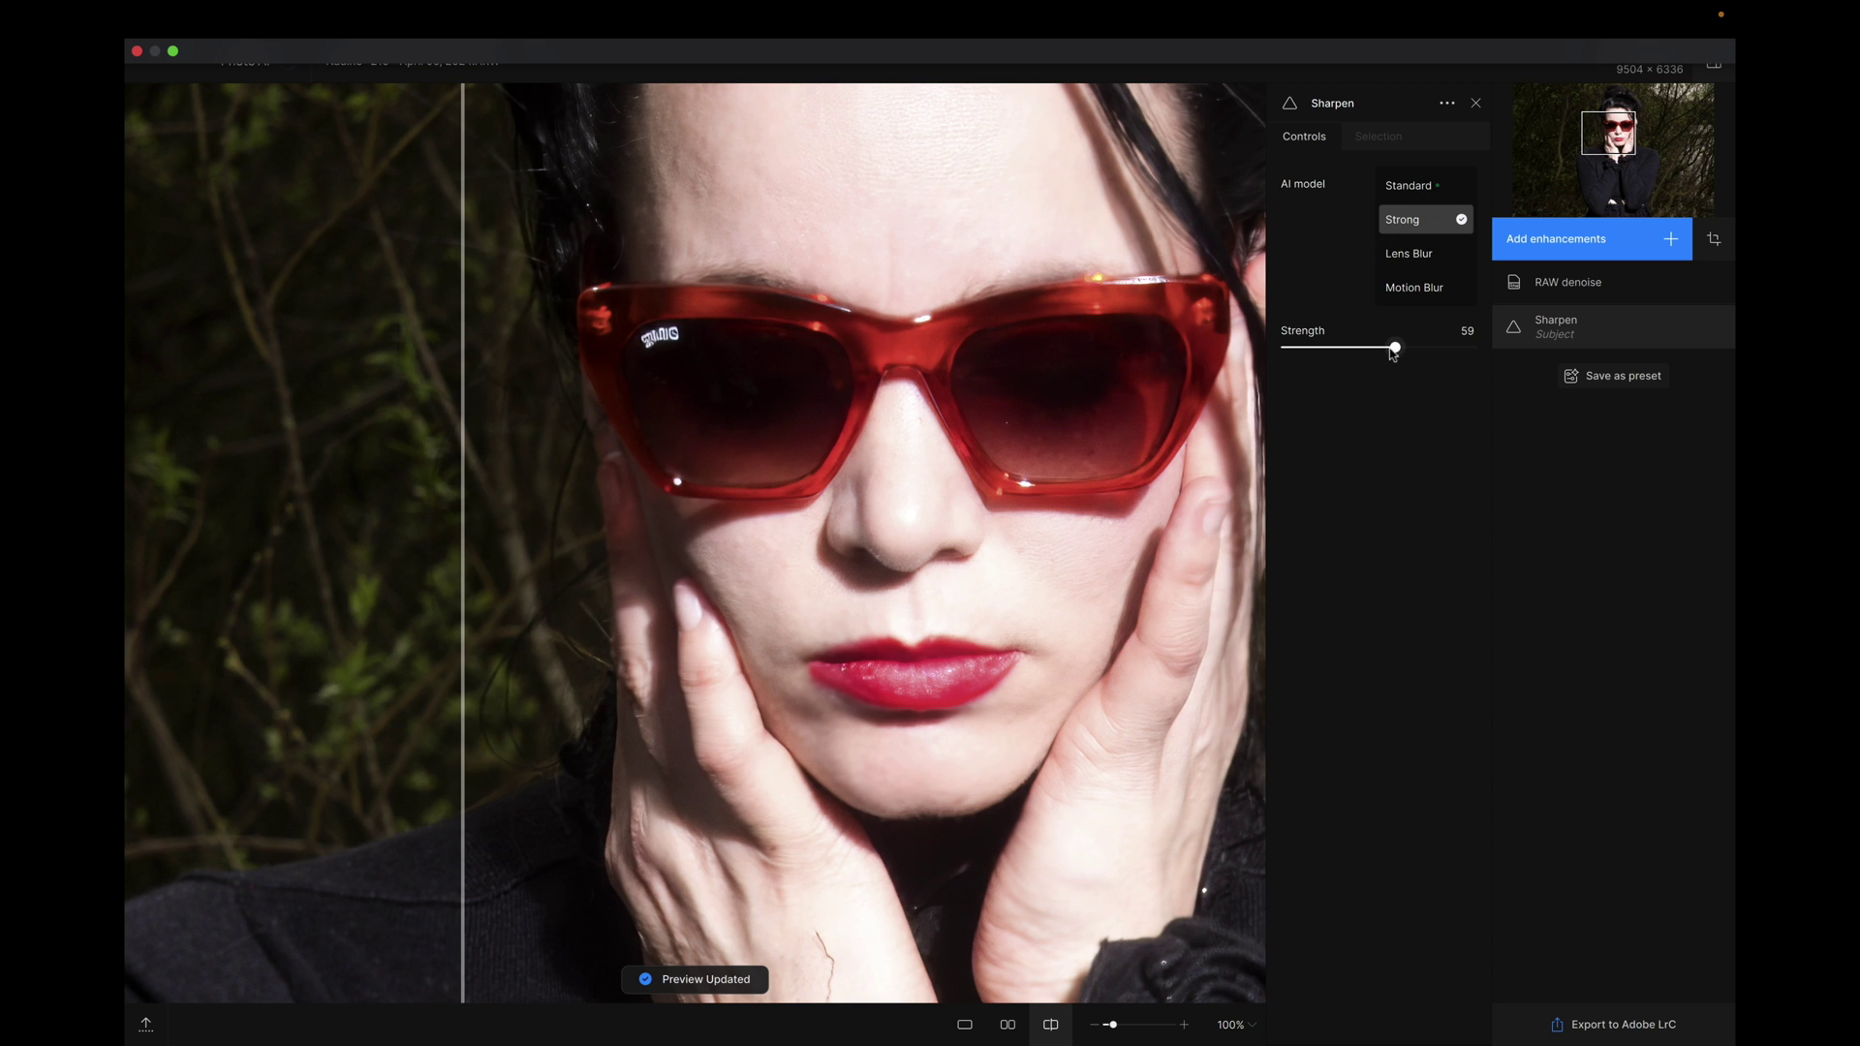
pyautogui.moveTo(1395, 347); pyautogui.dragTo(1497, 351)
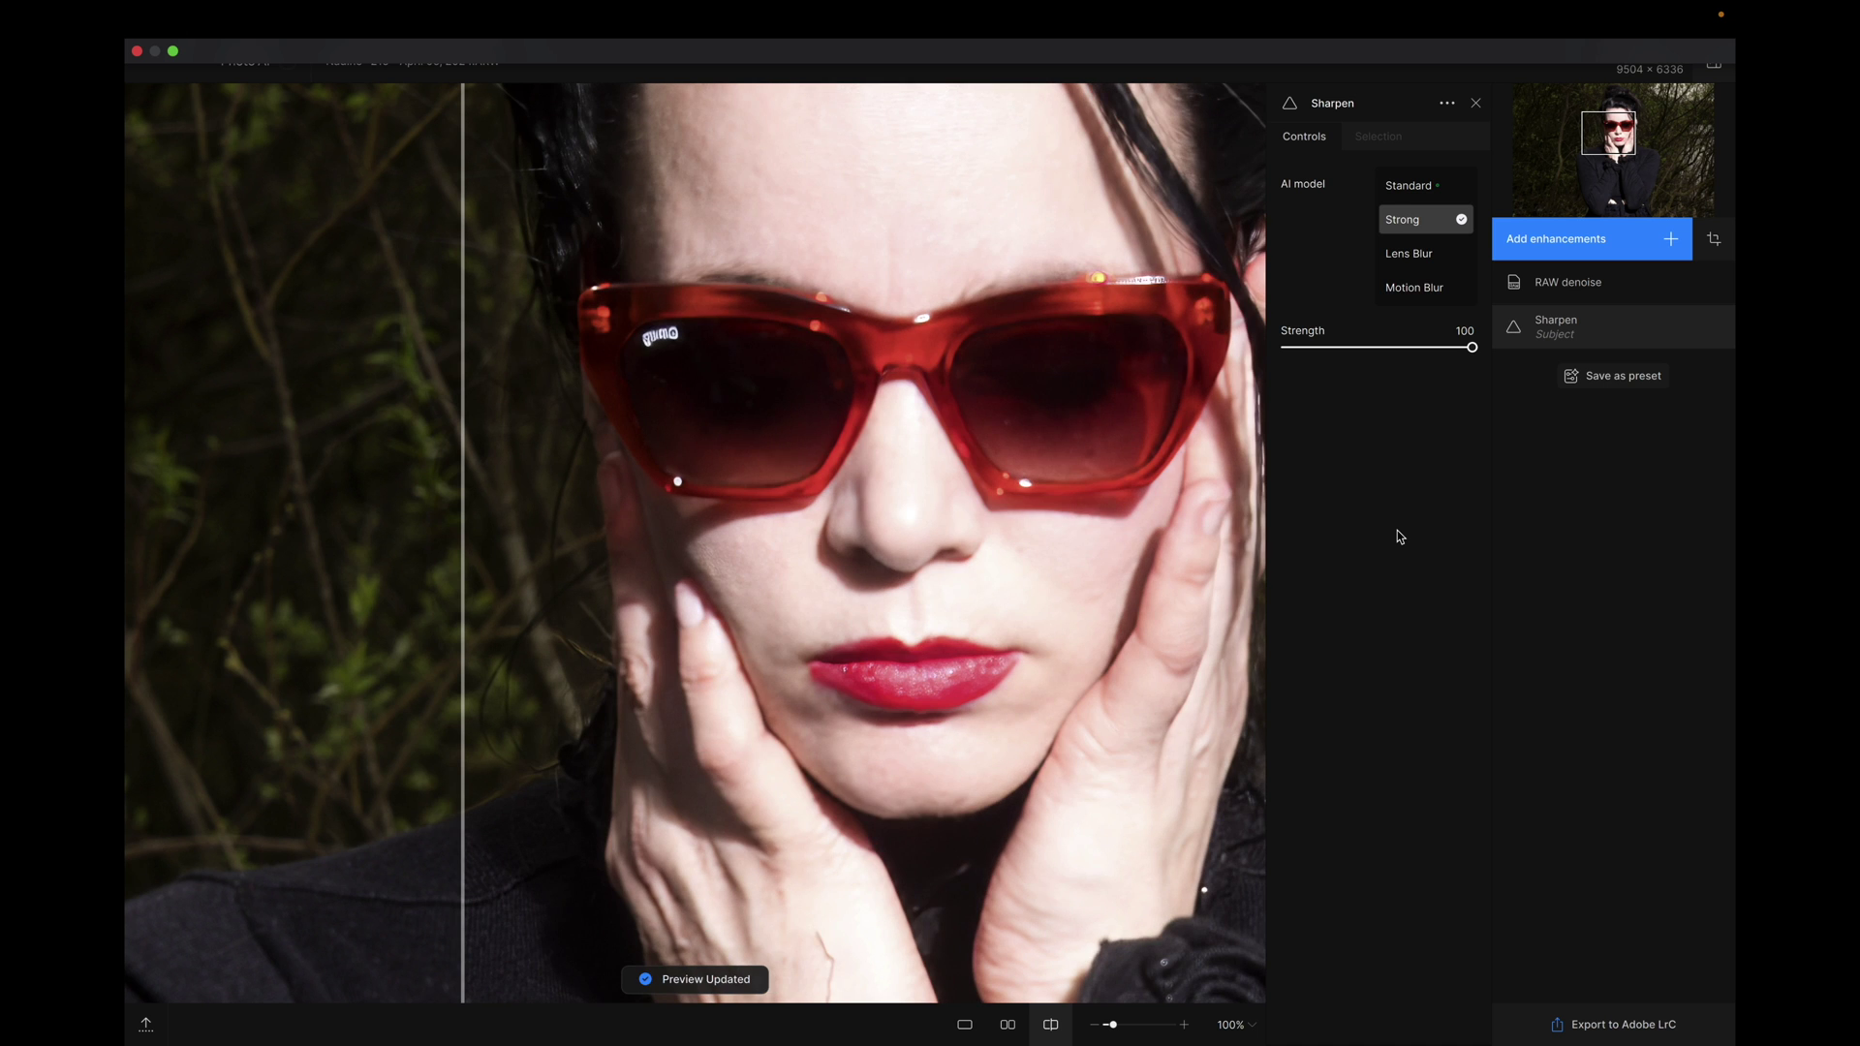
pyautogui.hscroll(3, 1013, 527)
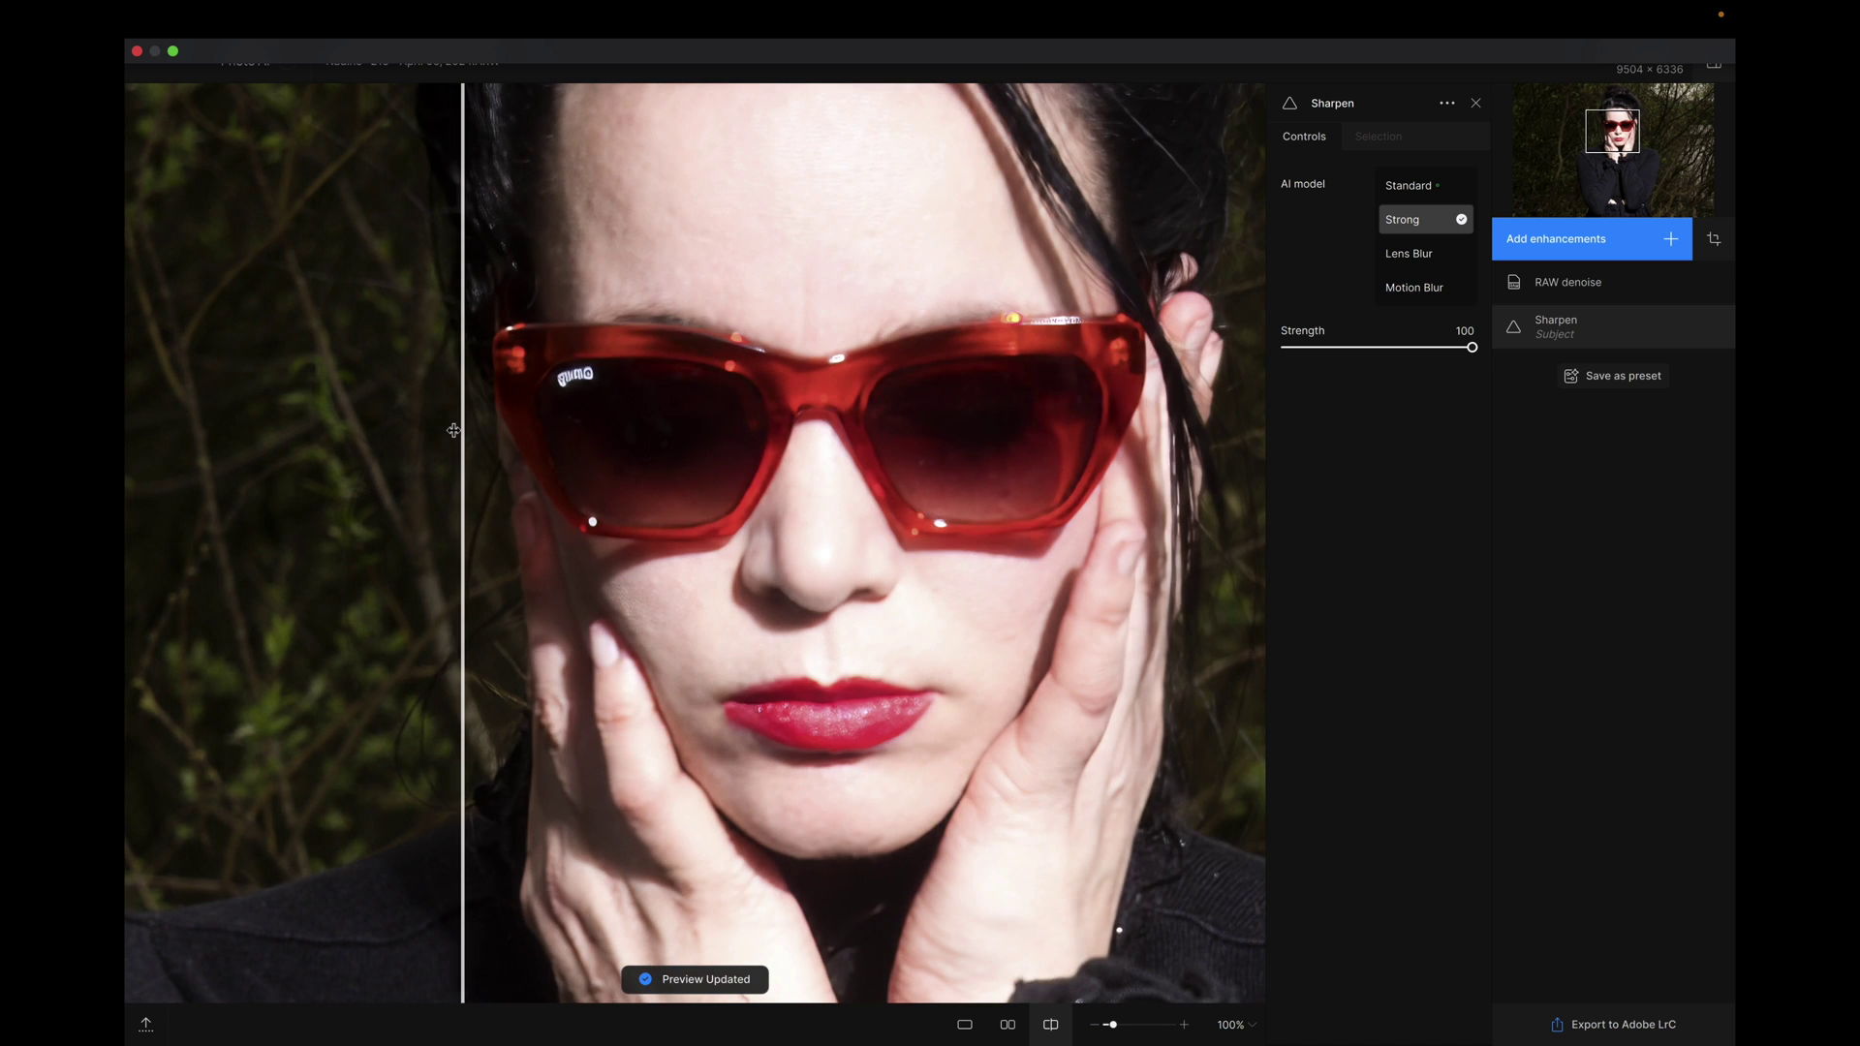
pyautogui.moveTo(456, 426); pyautogui.dragTo(360, 469)
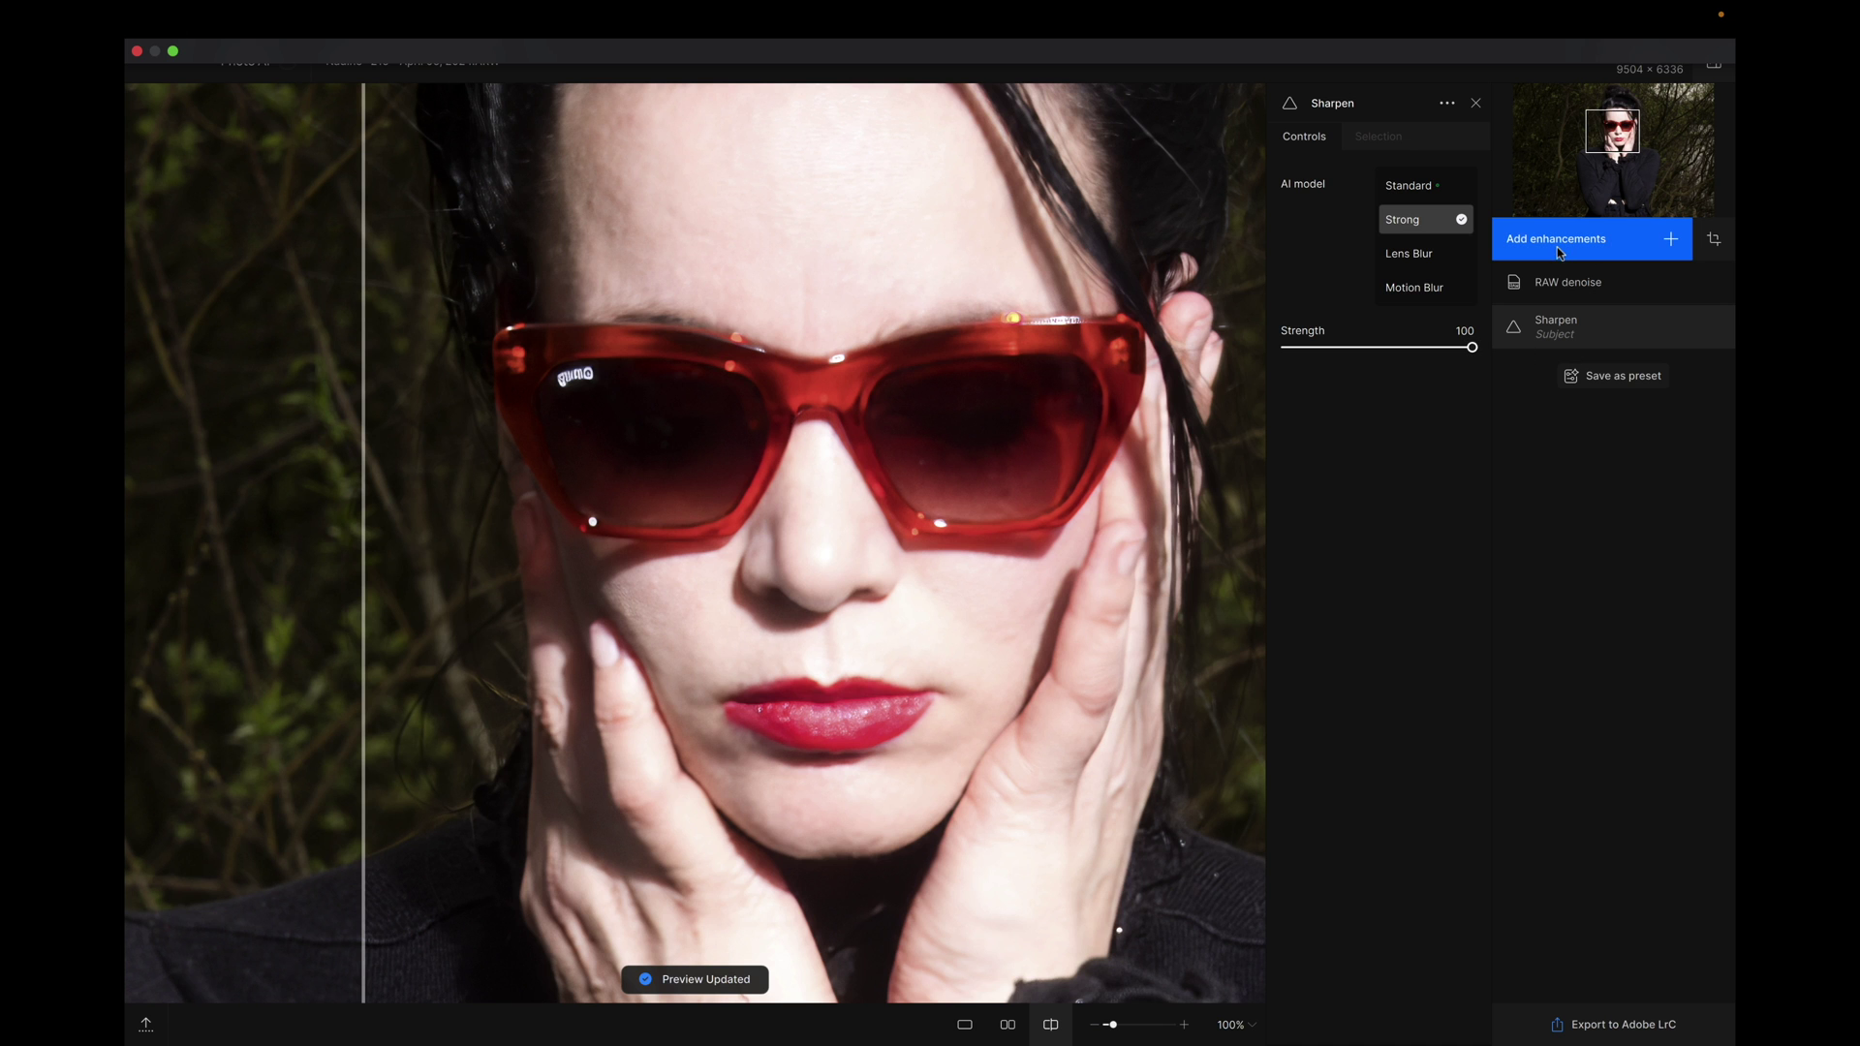
# Add a second Sharpen enhancement to the portrait with the Strong AI model and strength 70, and reveal more of the enhanced version
pyautogui.click(1669, 242)
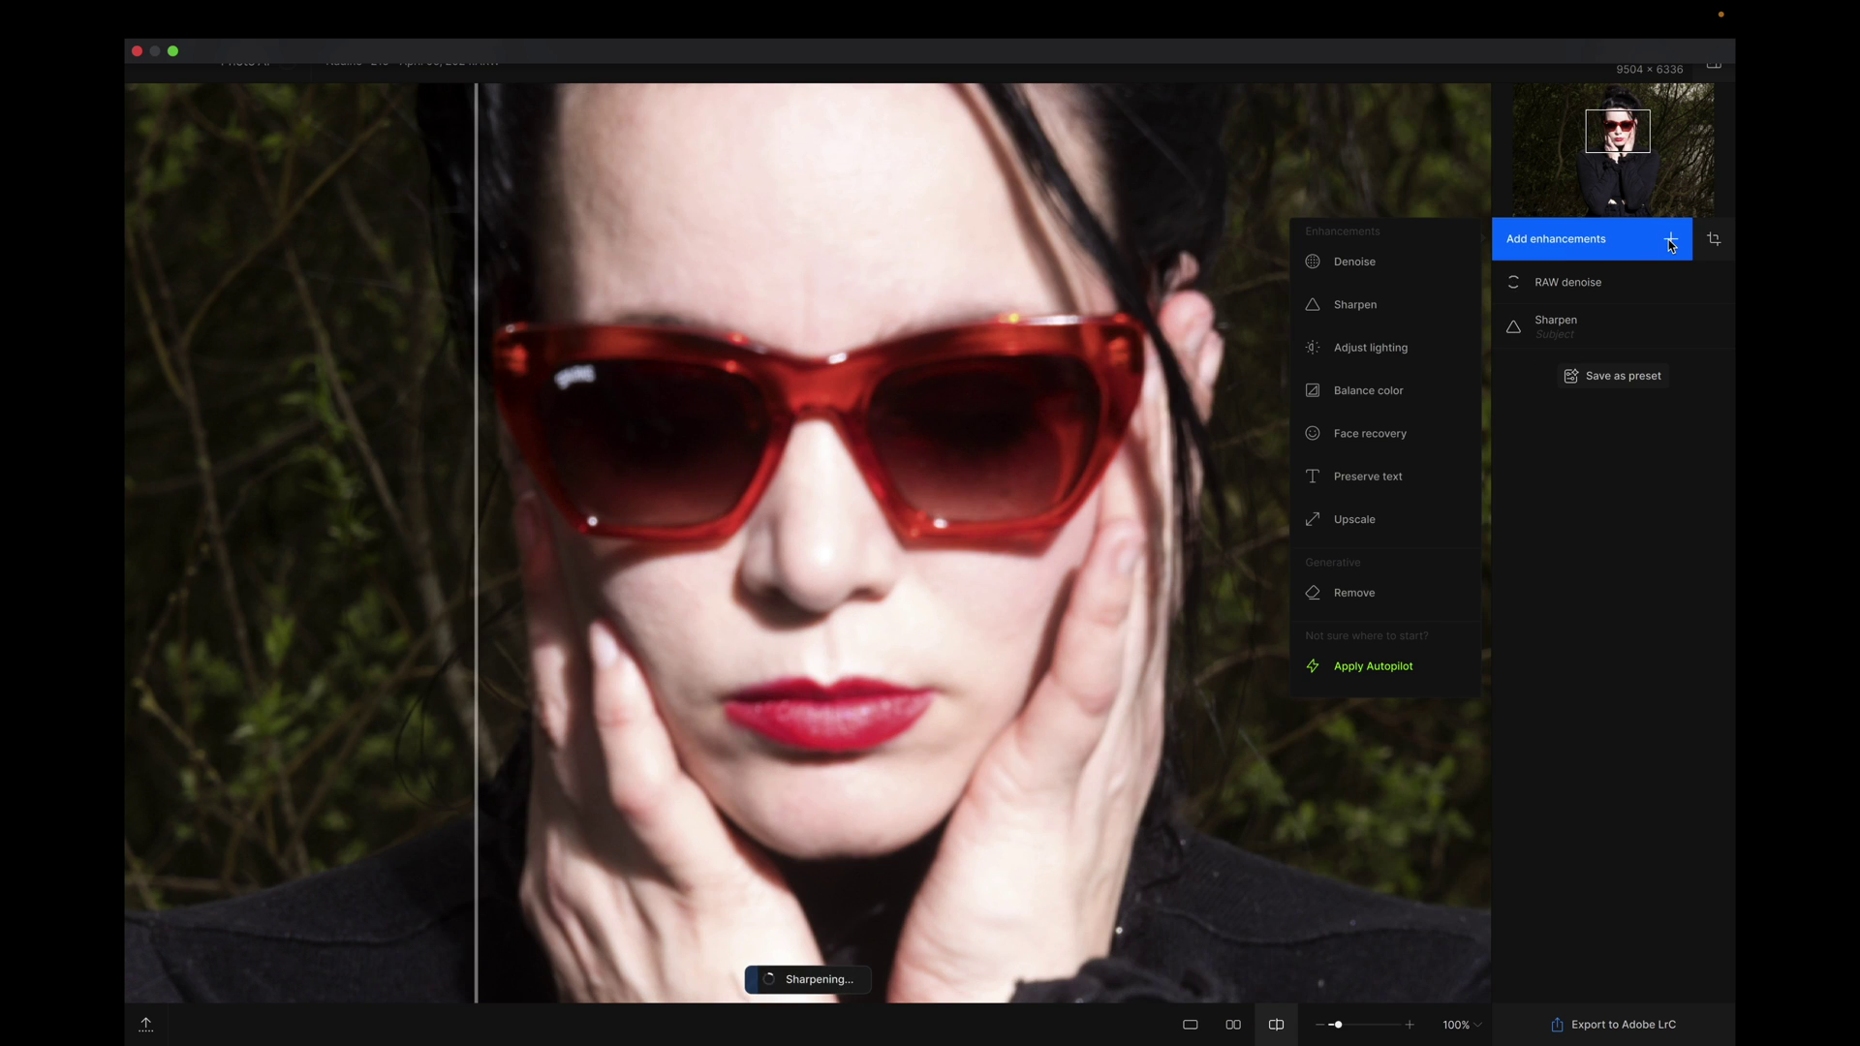
pyautogui.click(1355, 306)
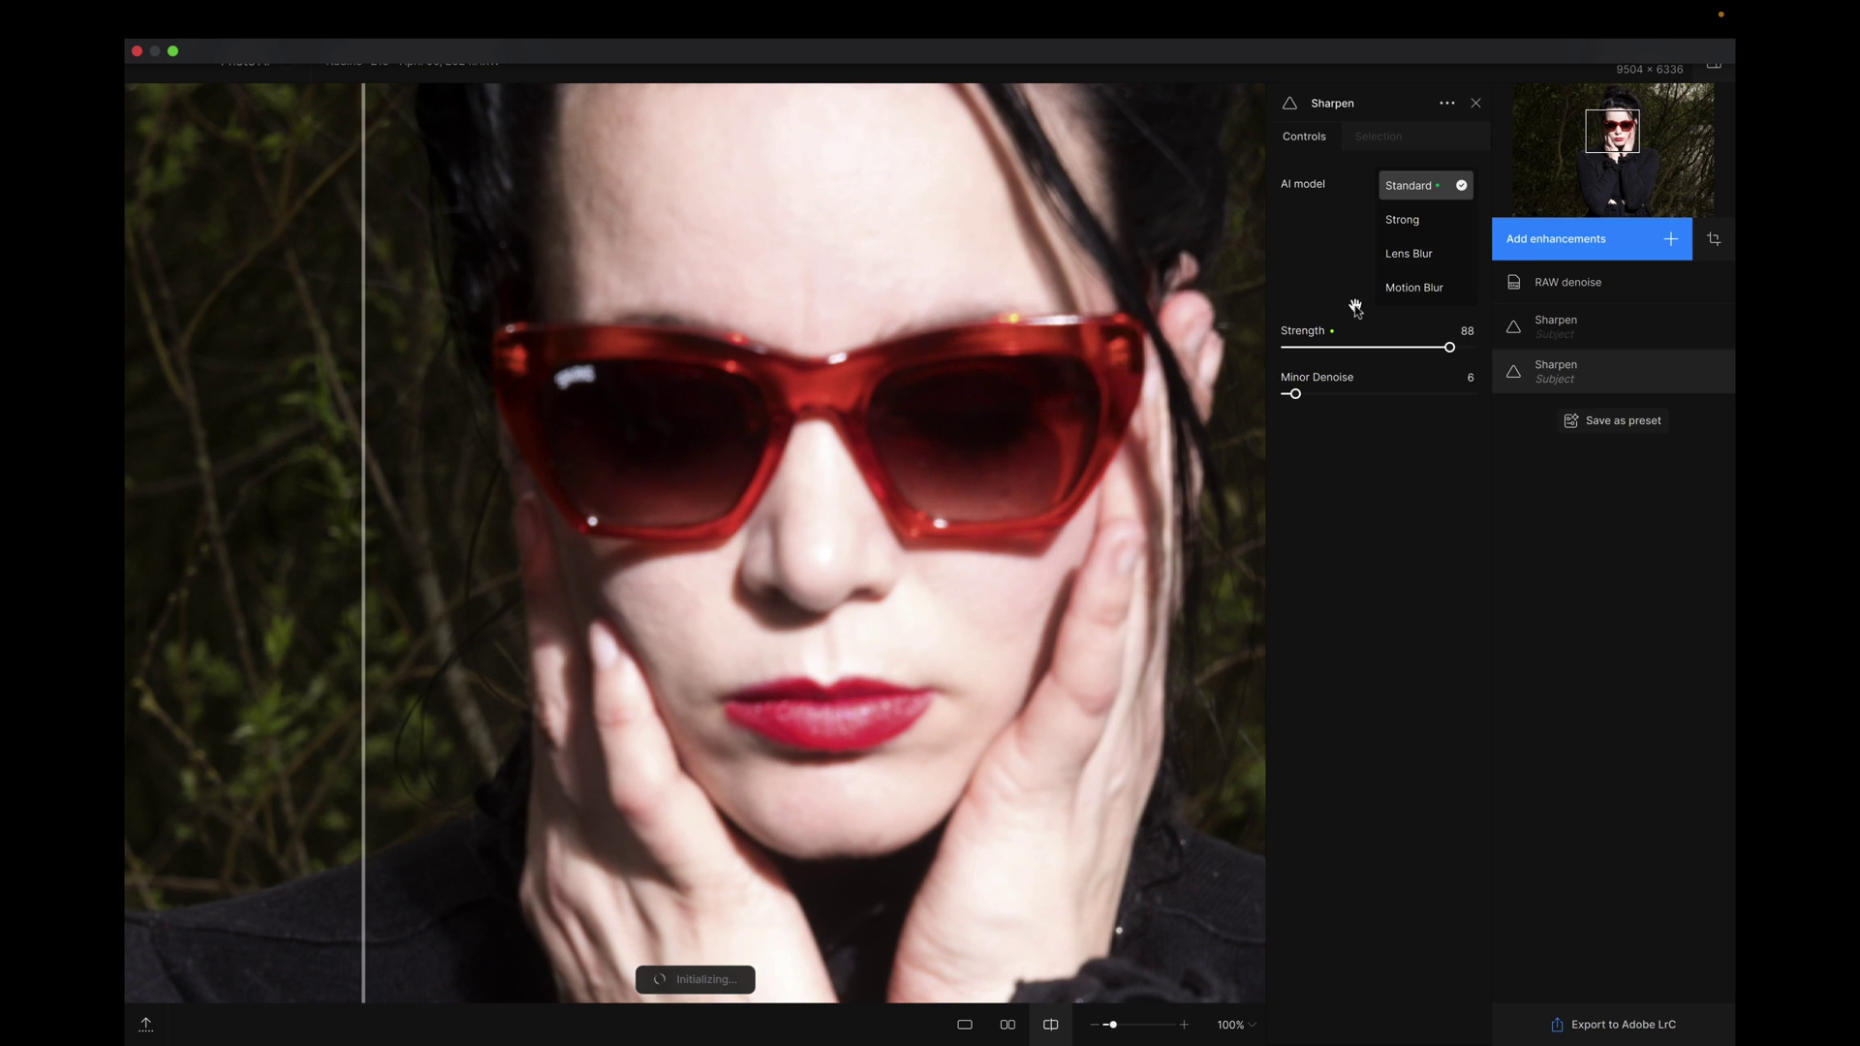
pyautogui.click(1424, 231)
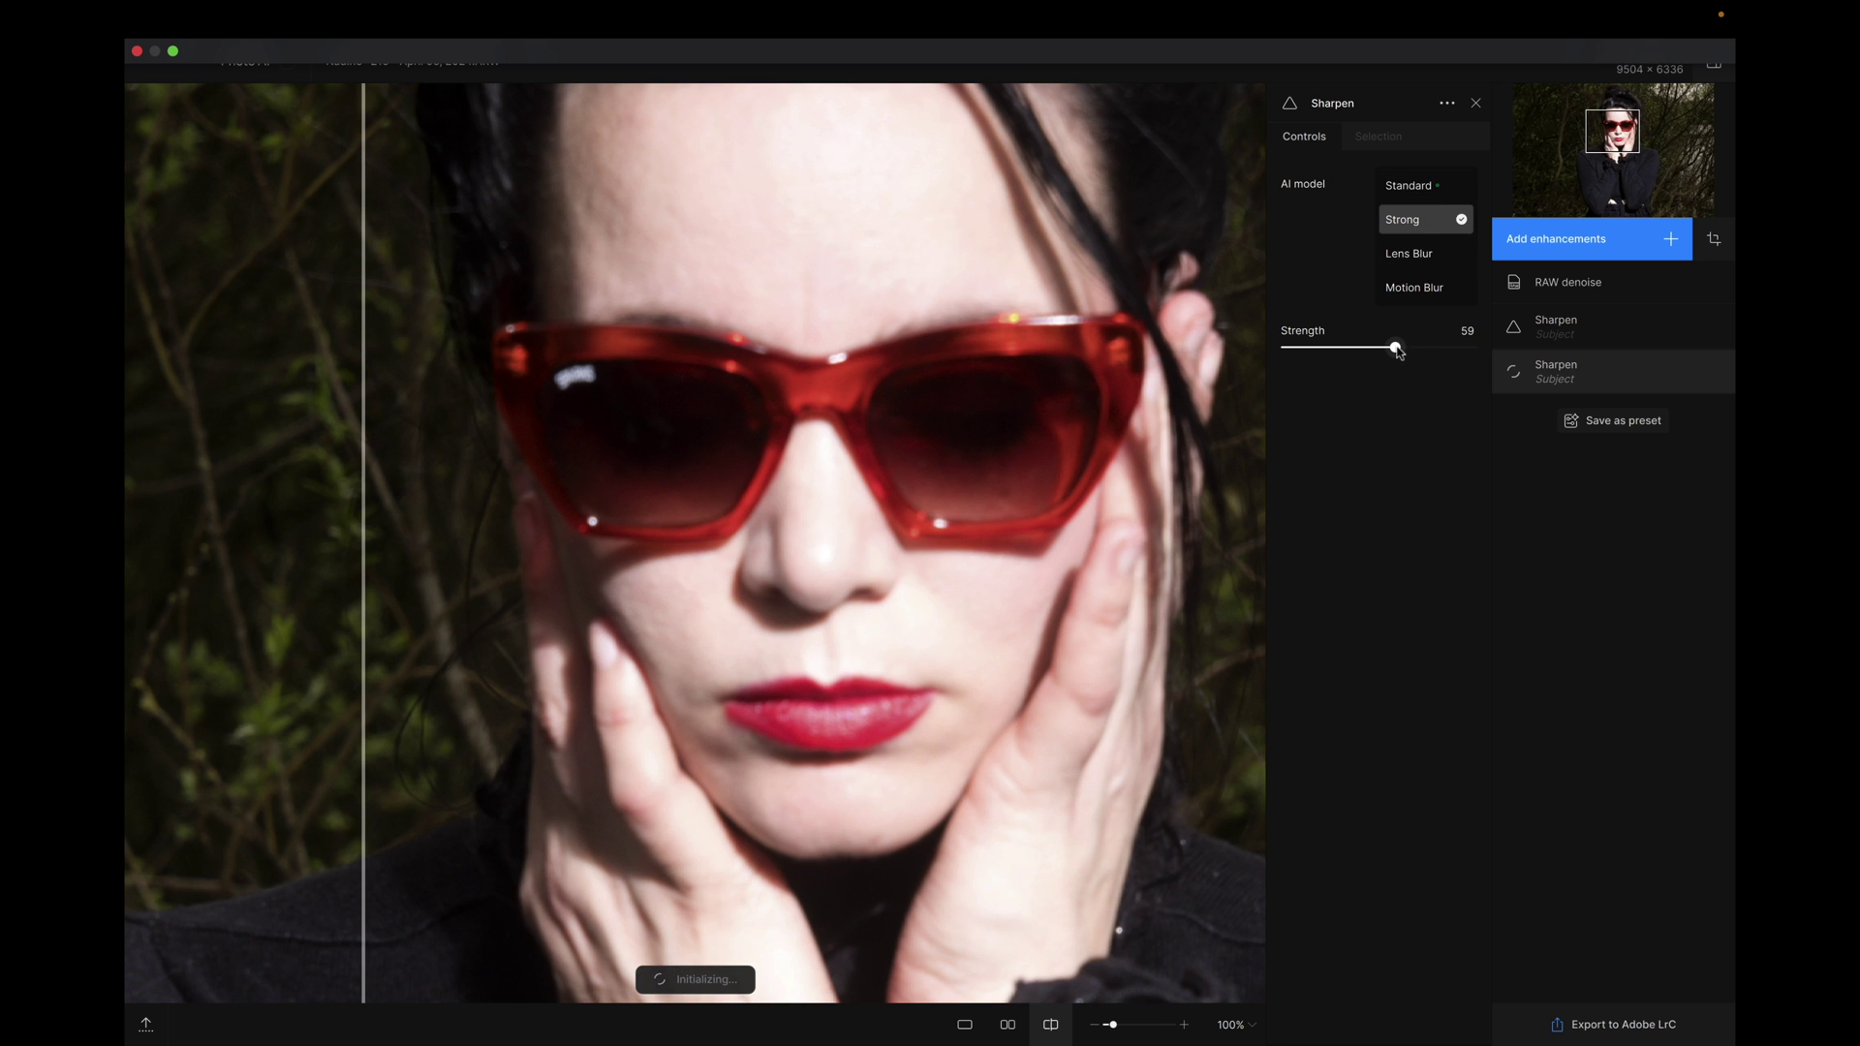
pyautogui.moveTo(1395, 347)
pyautogui.mouseDown()
pyautogui.moveTo(1450, 348)
pyautogui.moveTo(1417, 362)
pyautogui.mouseUp()
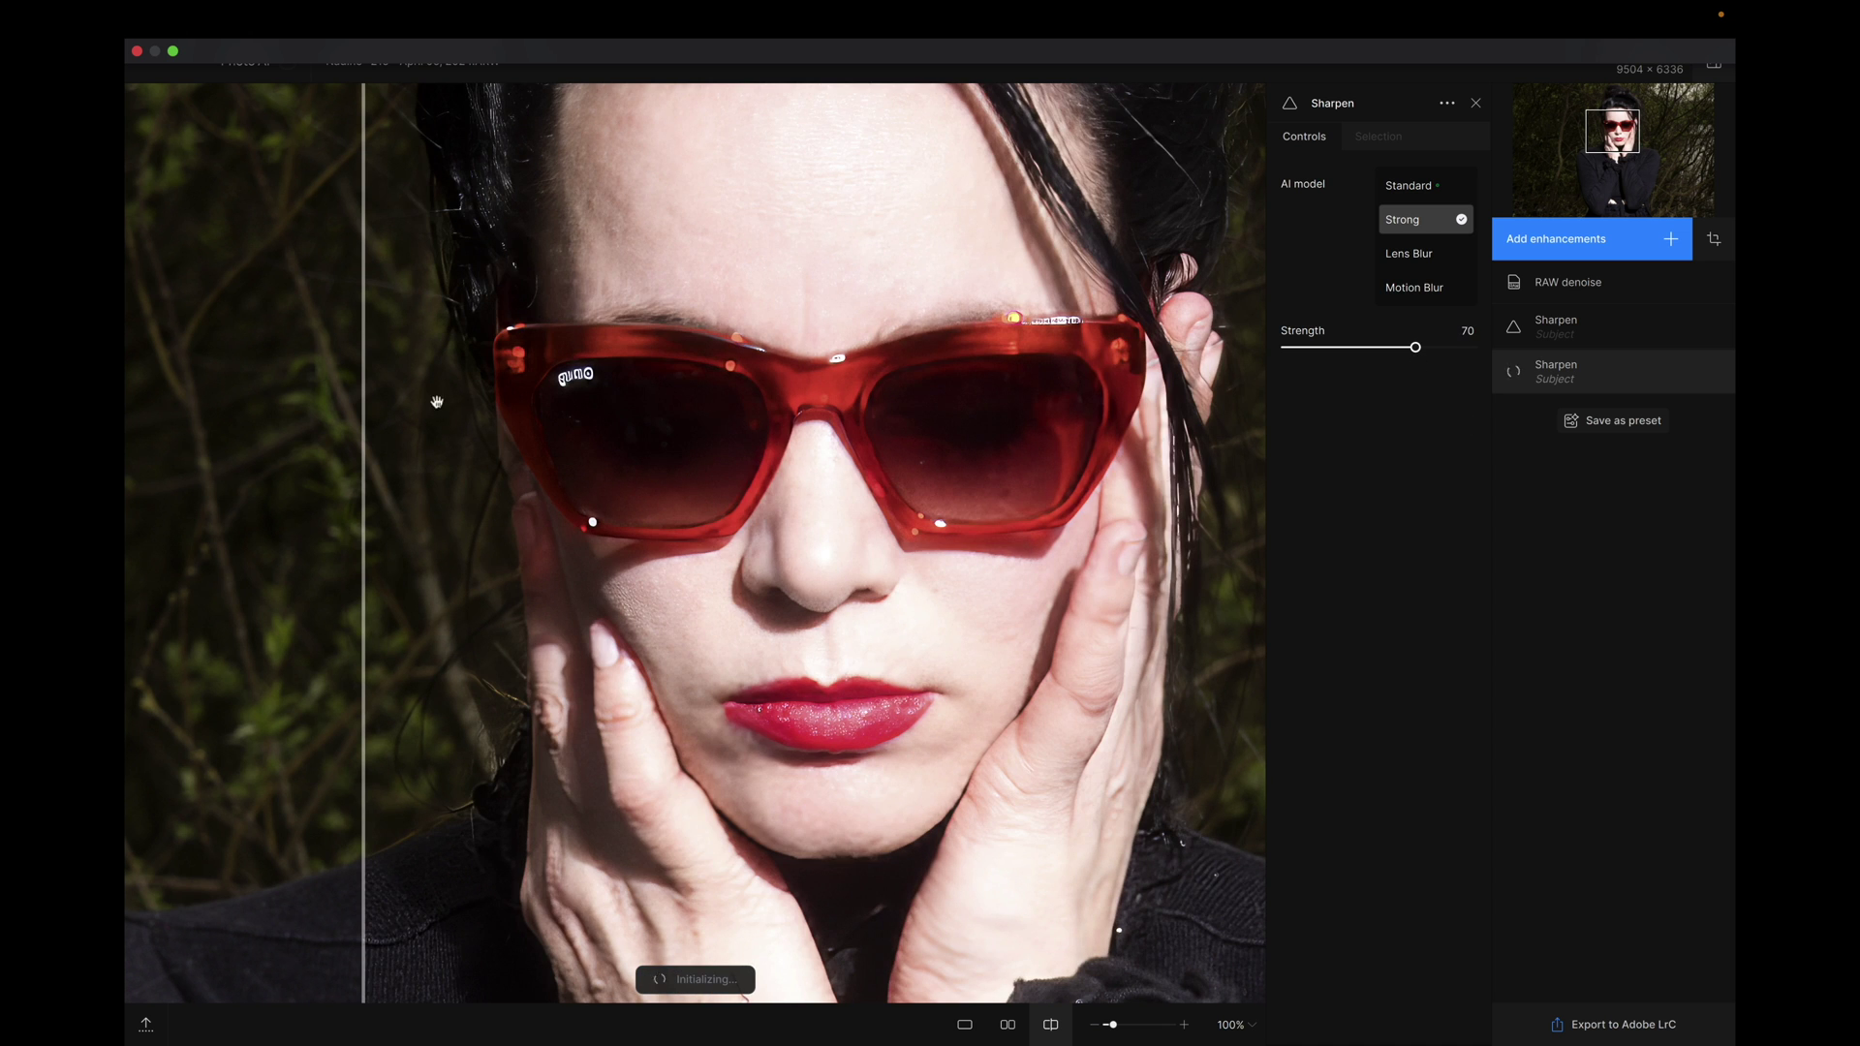
pyautogui.moveTo(356, 393); pyautogui.dragTo(218, 402)
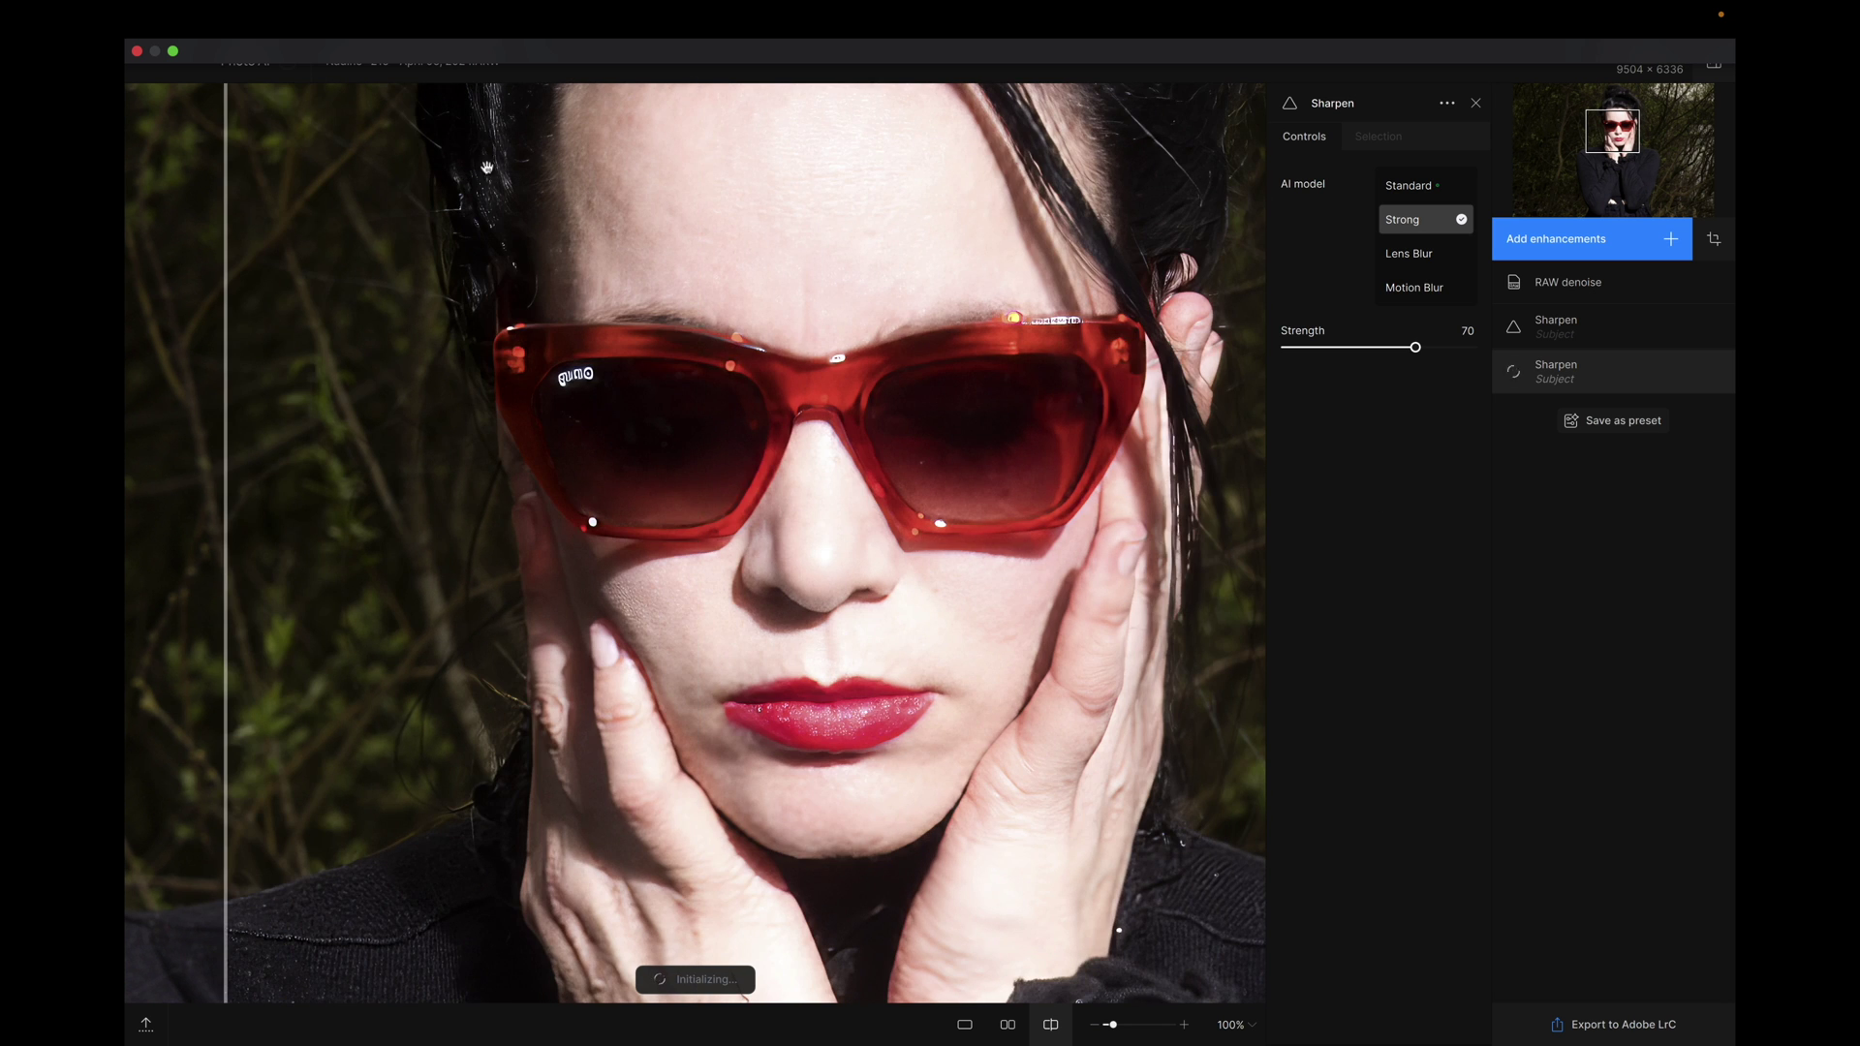
# Erase the dark hair on both sides of the forehead from the second Sharpen enhancement's Subject selection and return to its controls
pyautogui.click(1390, 137)
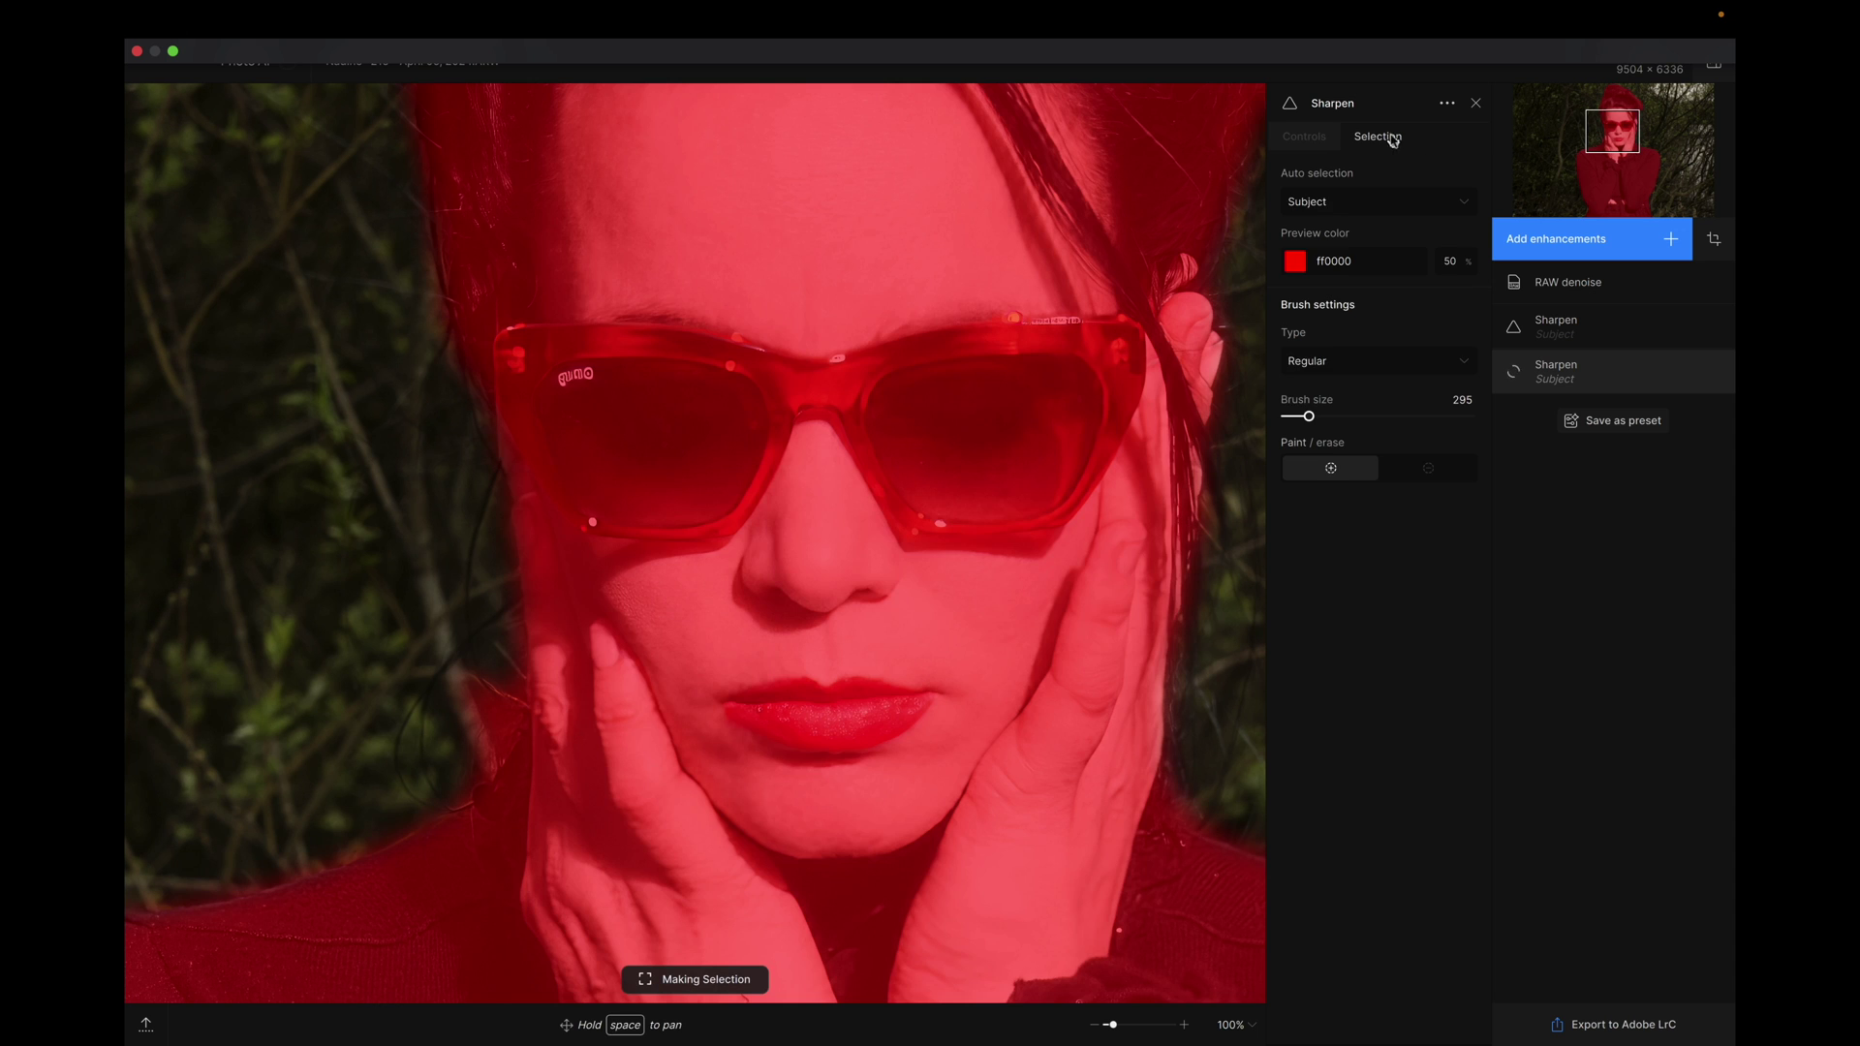
pyautogui.click(1434, 467)
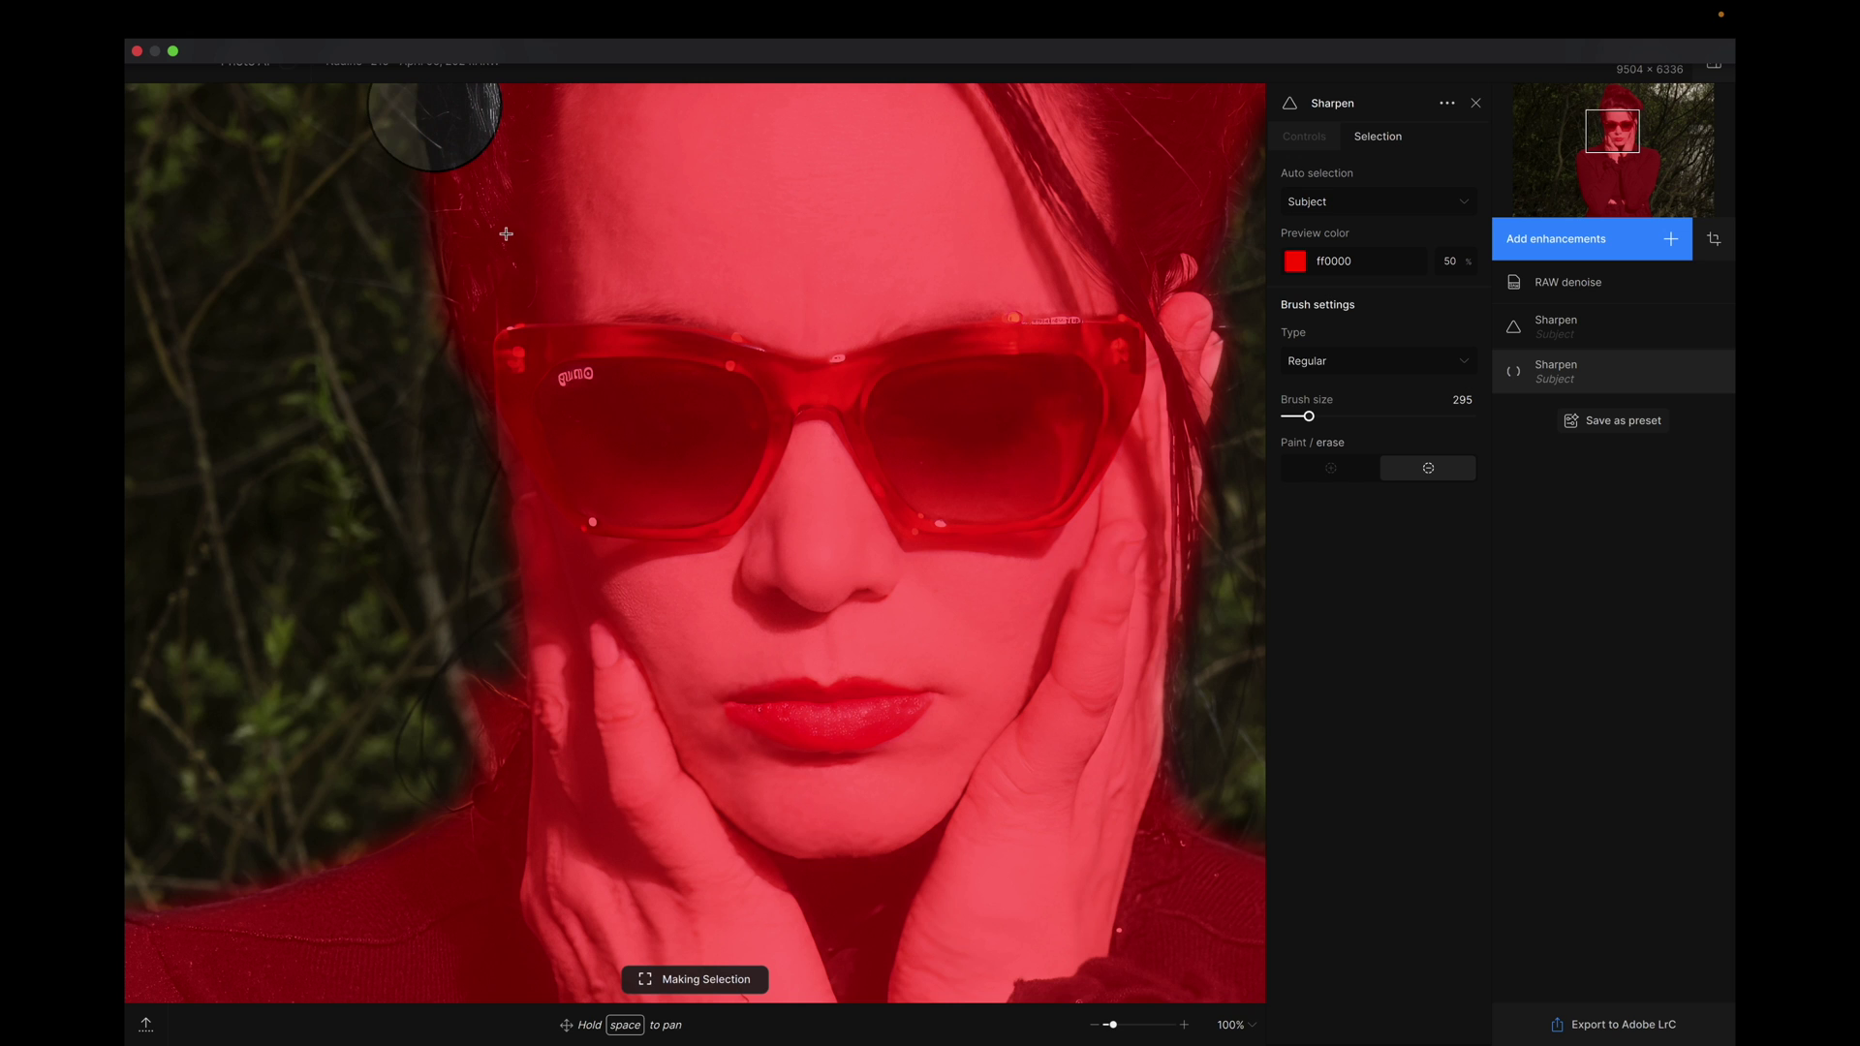
pyautogui.moveTo(508, 233); pyautogui.dragTo(496, 265)
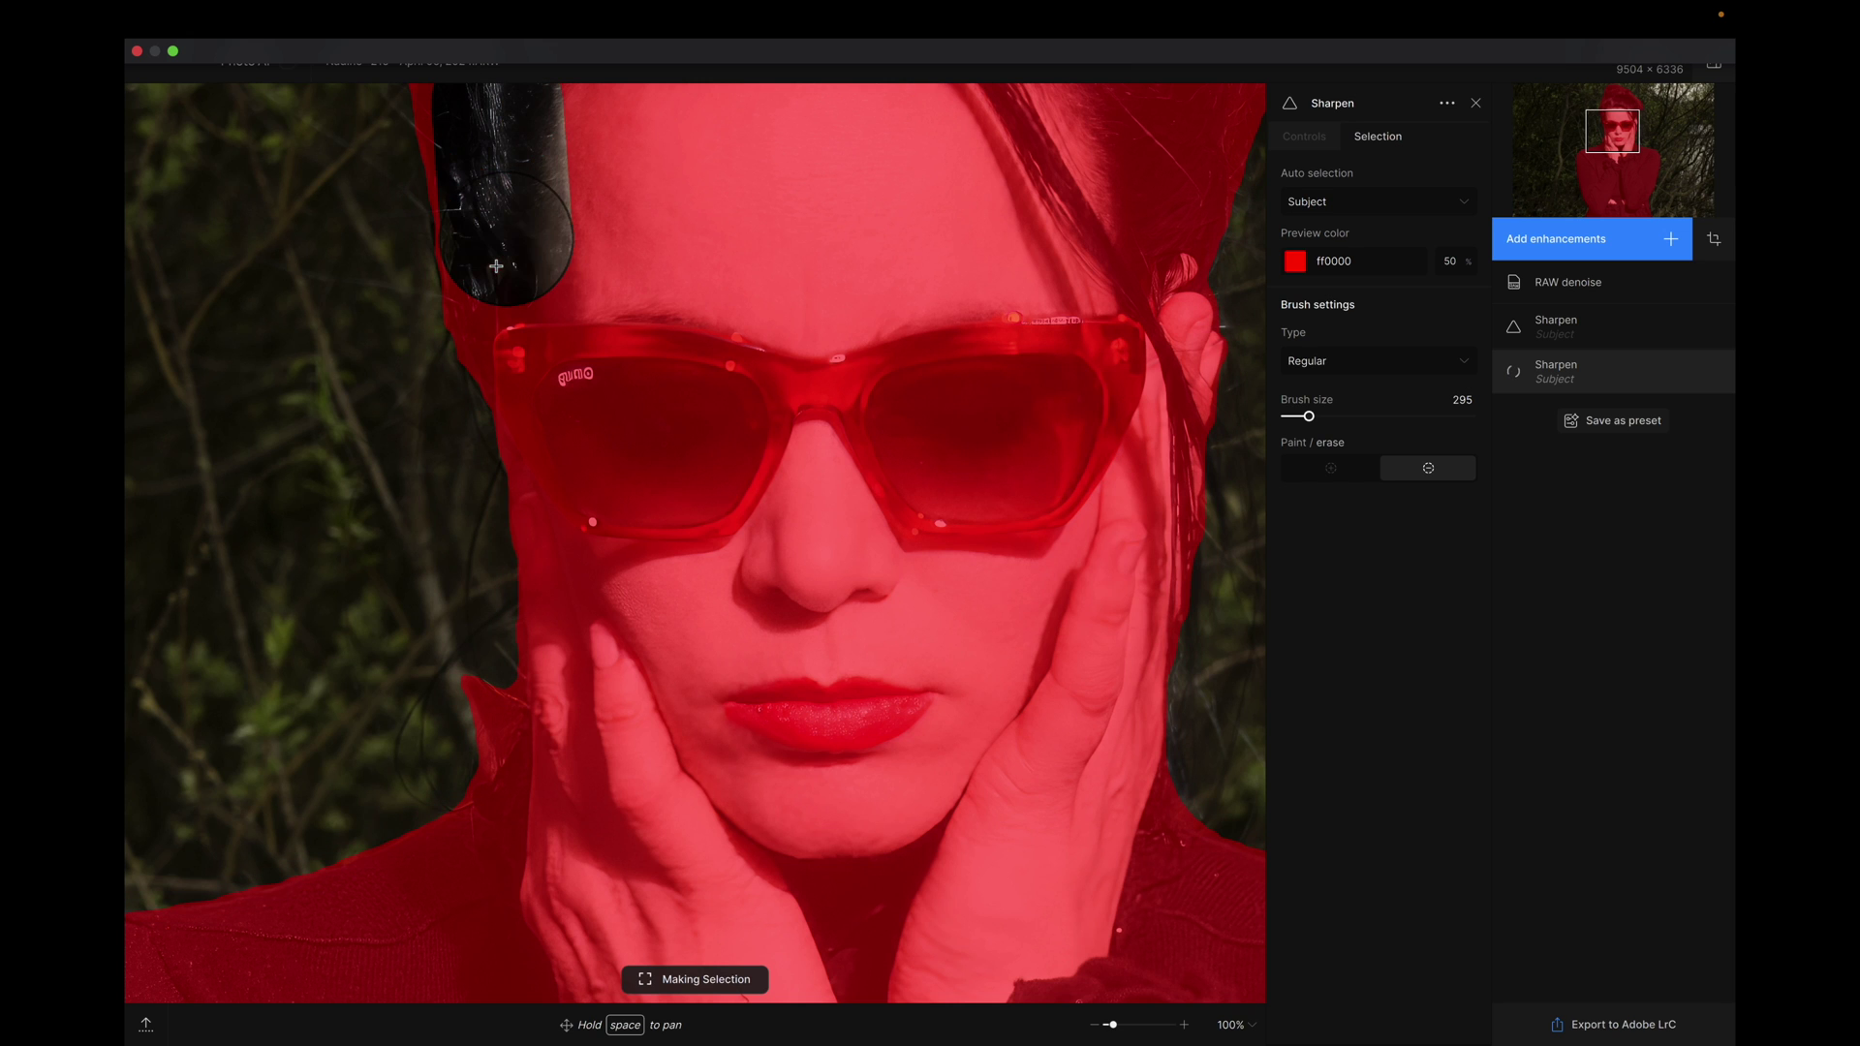
pyautogui.moveTo(505, 238); pyautogui.dragTo(496, 262)
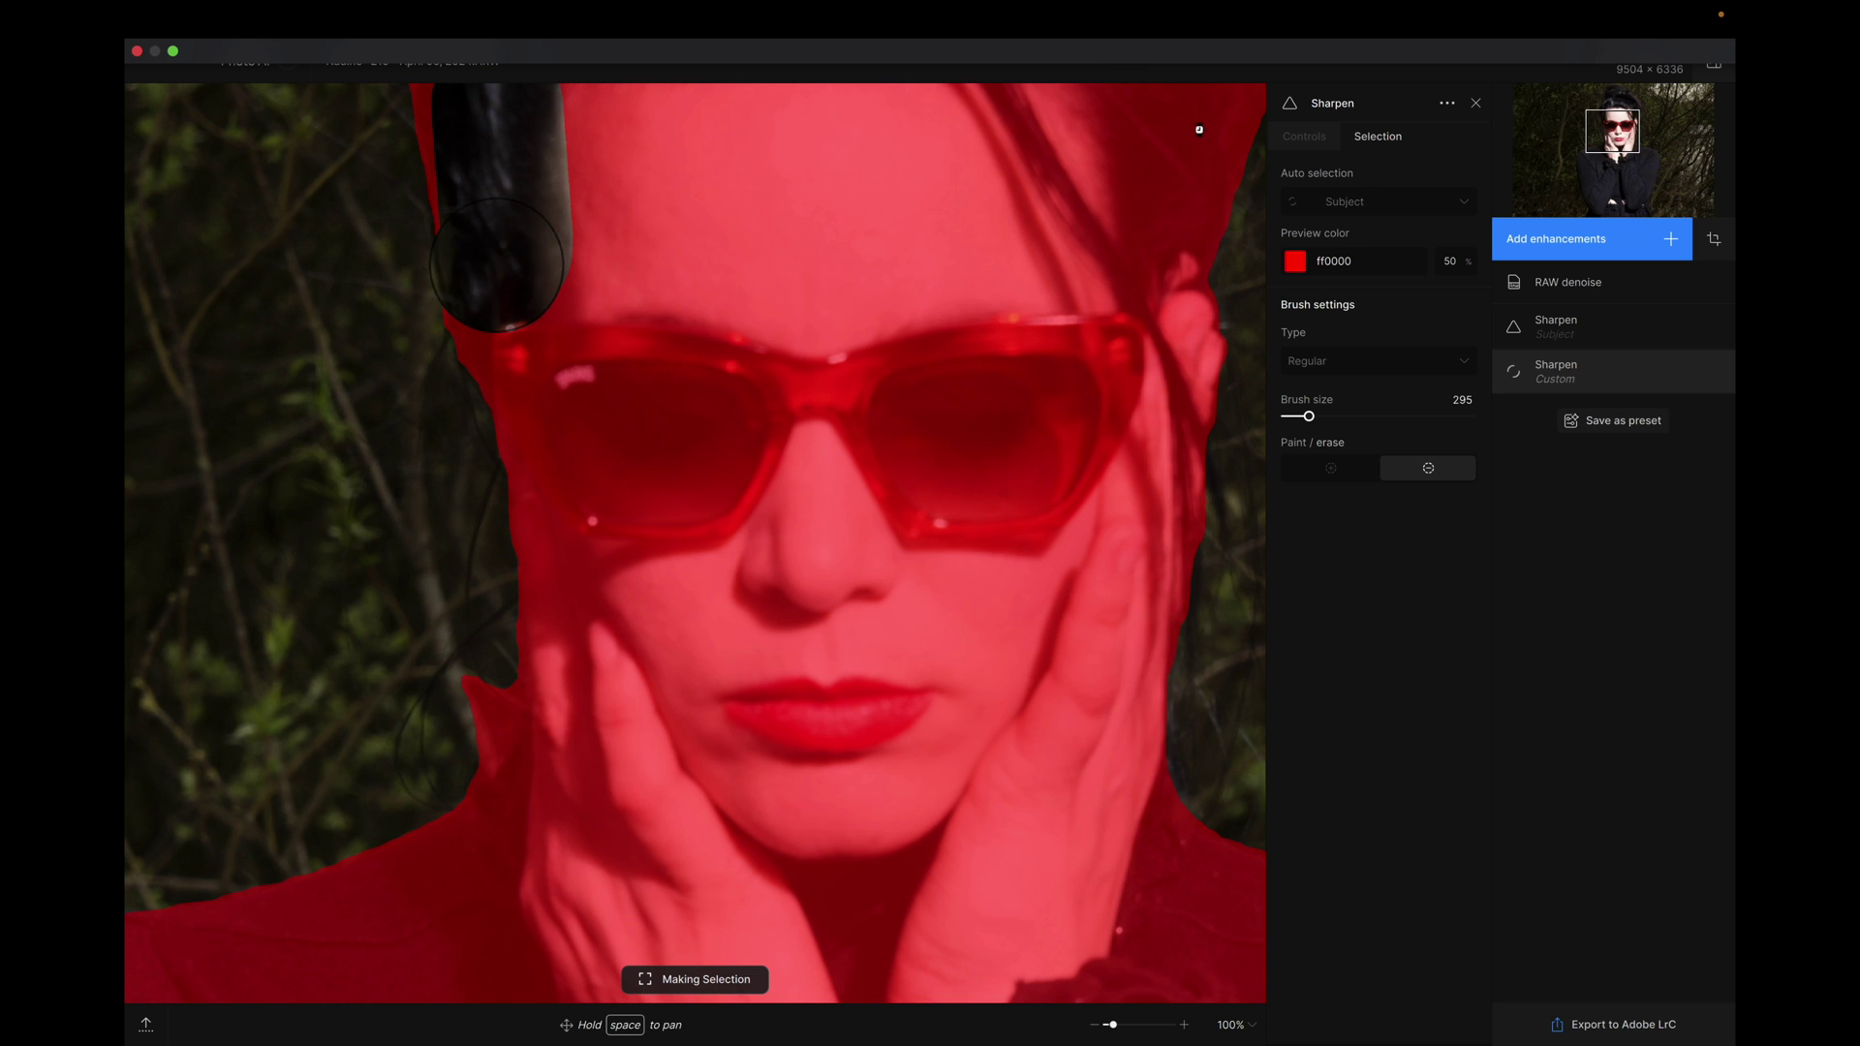
pyautogui.click(1105, 86)
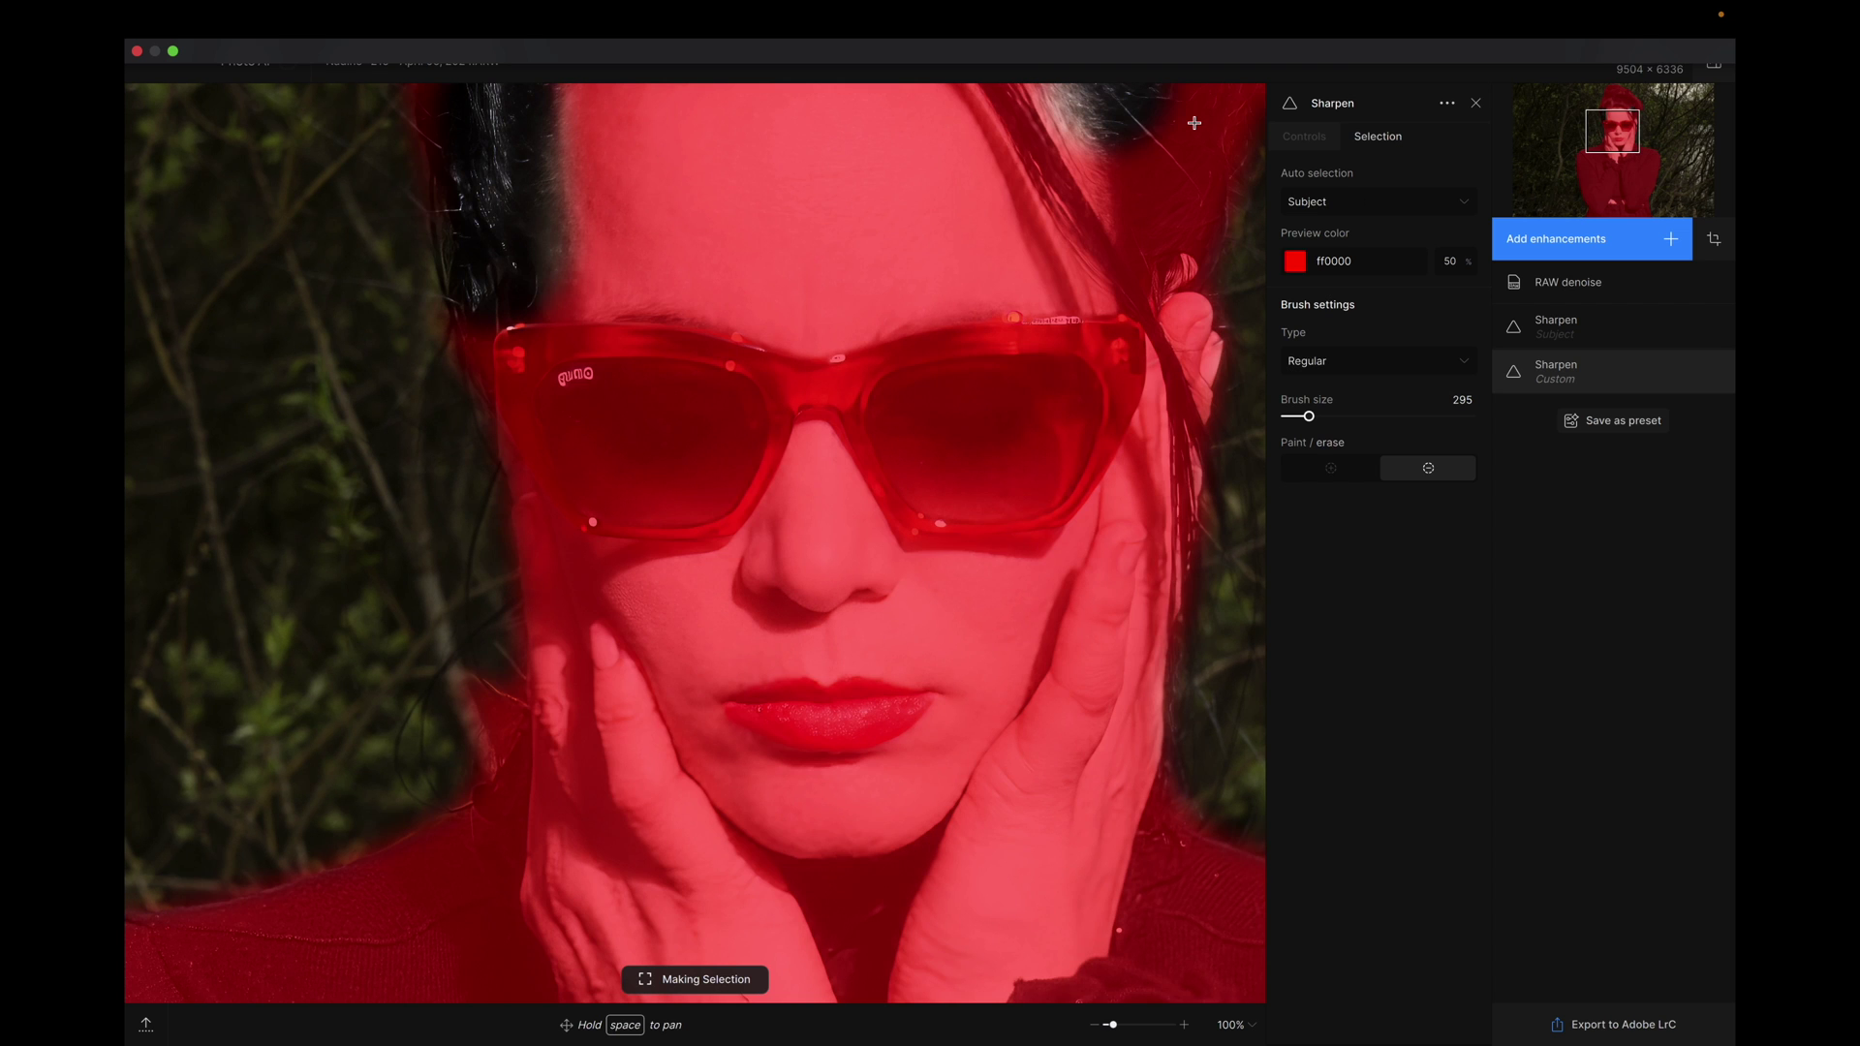
pyautogui.click(1194, 123)
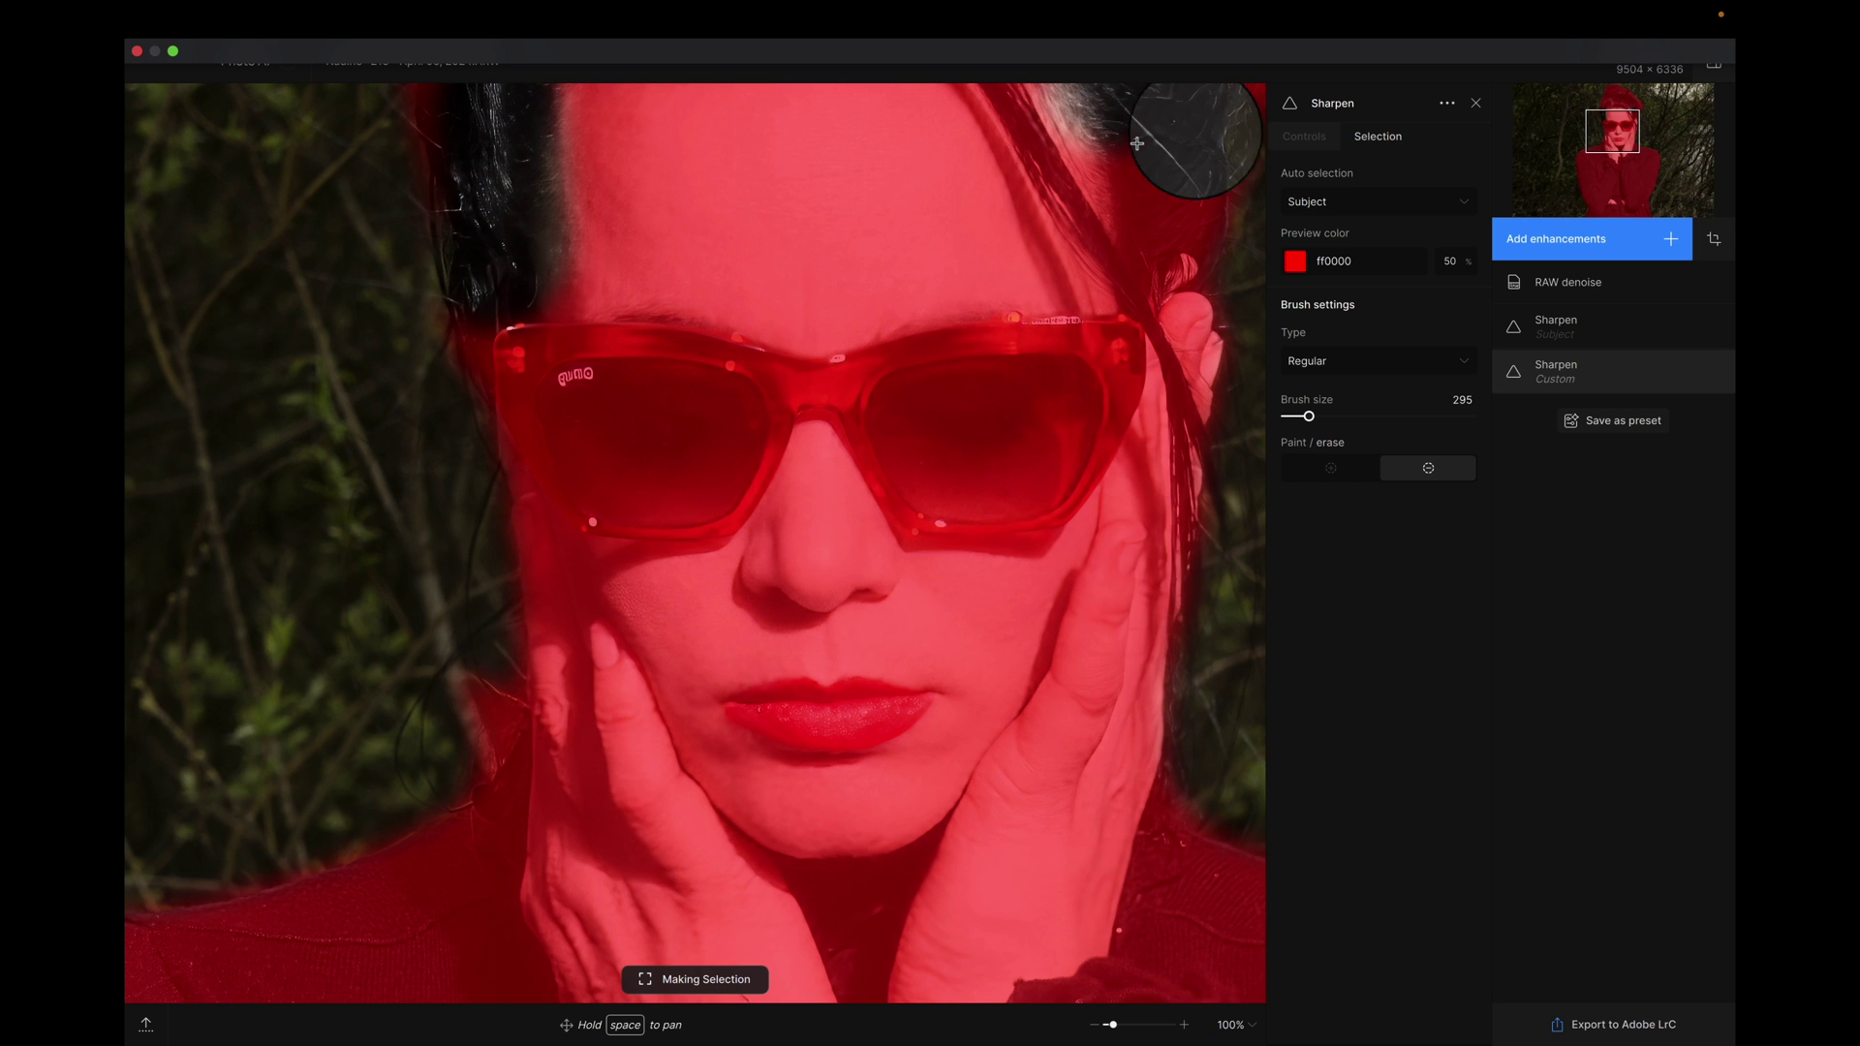
pyautogui.click(1140, 249)
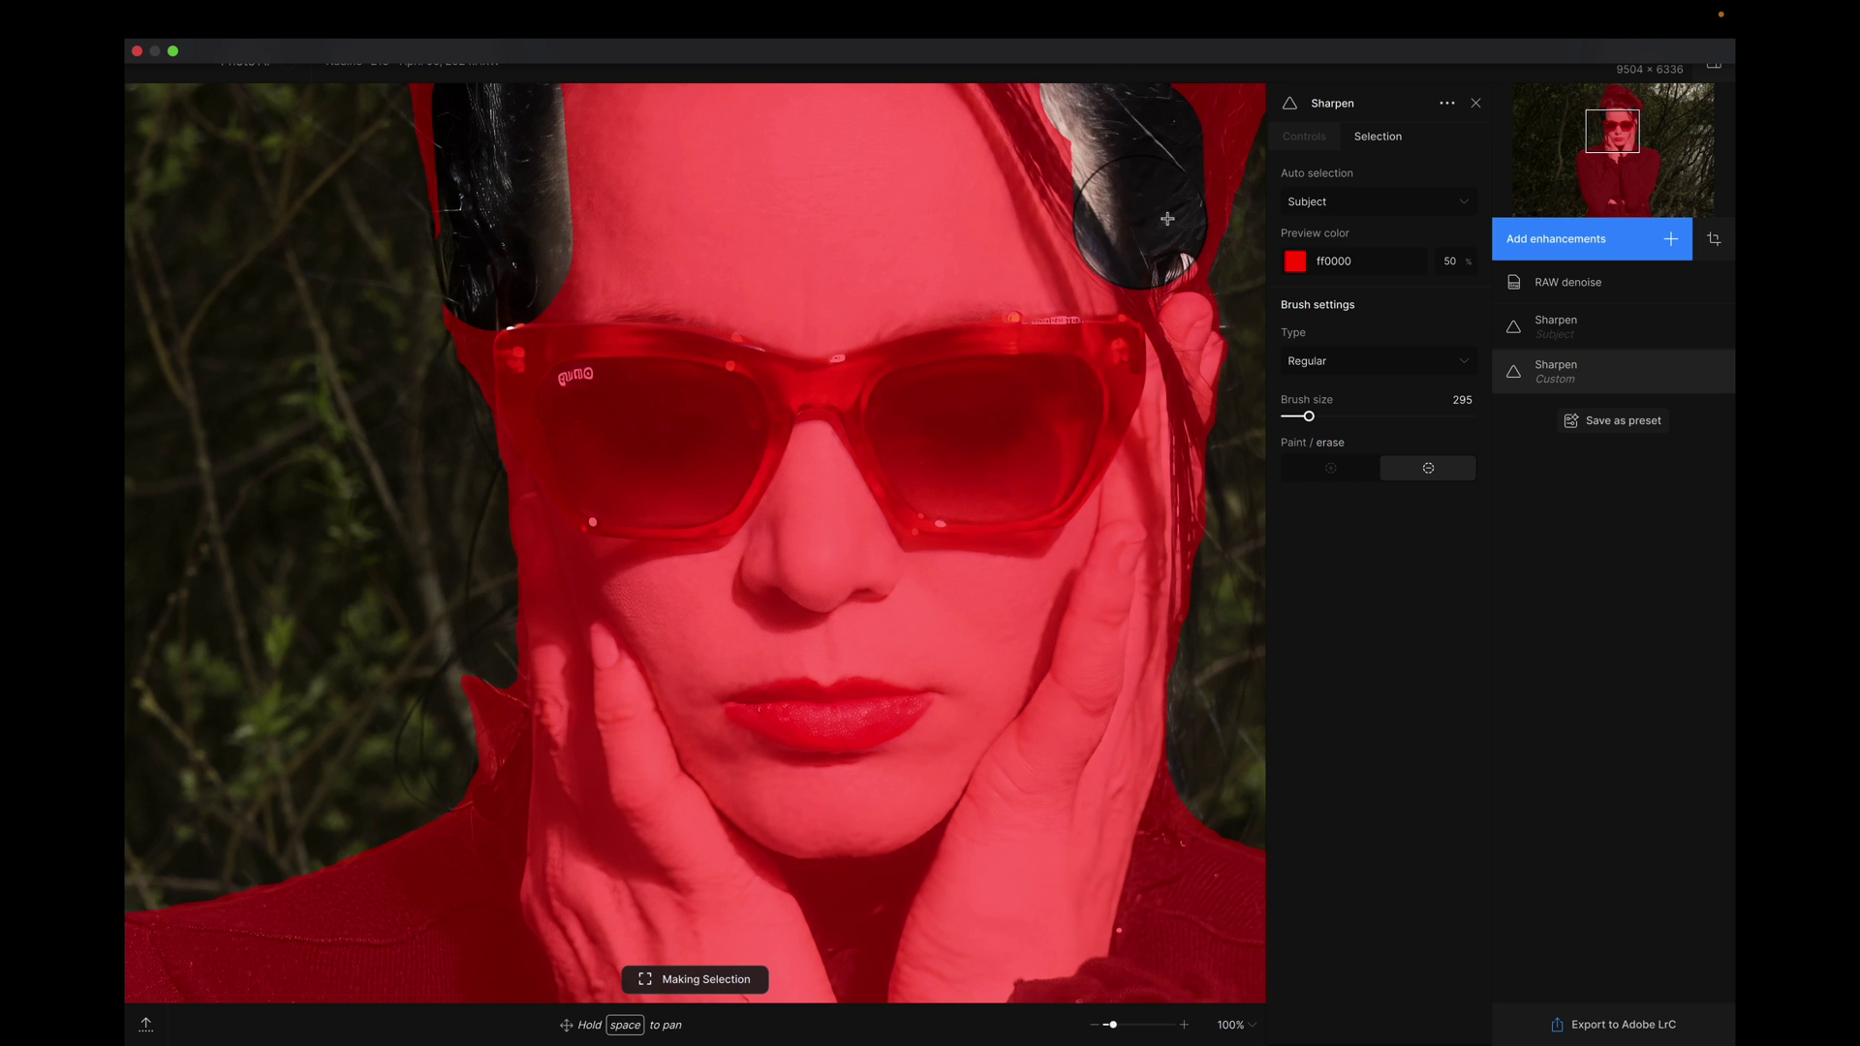
pyautogui.click(1236, 96)
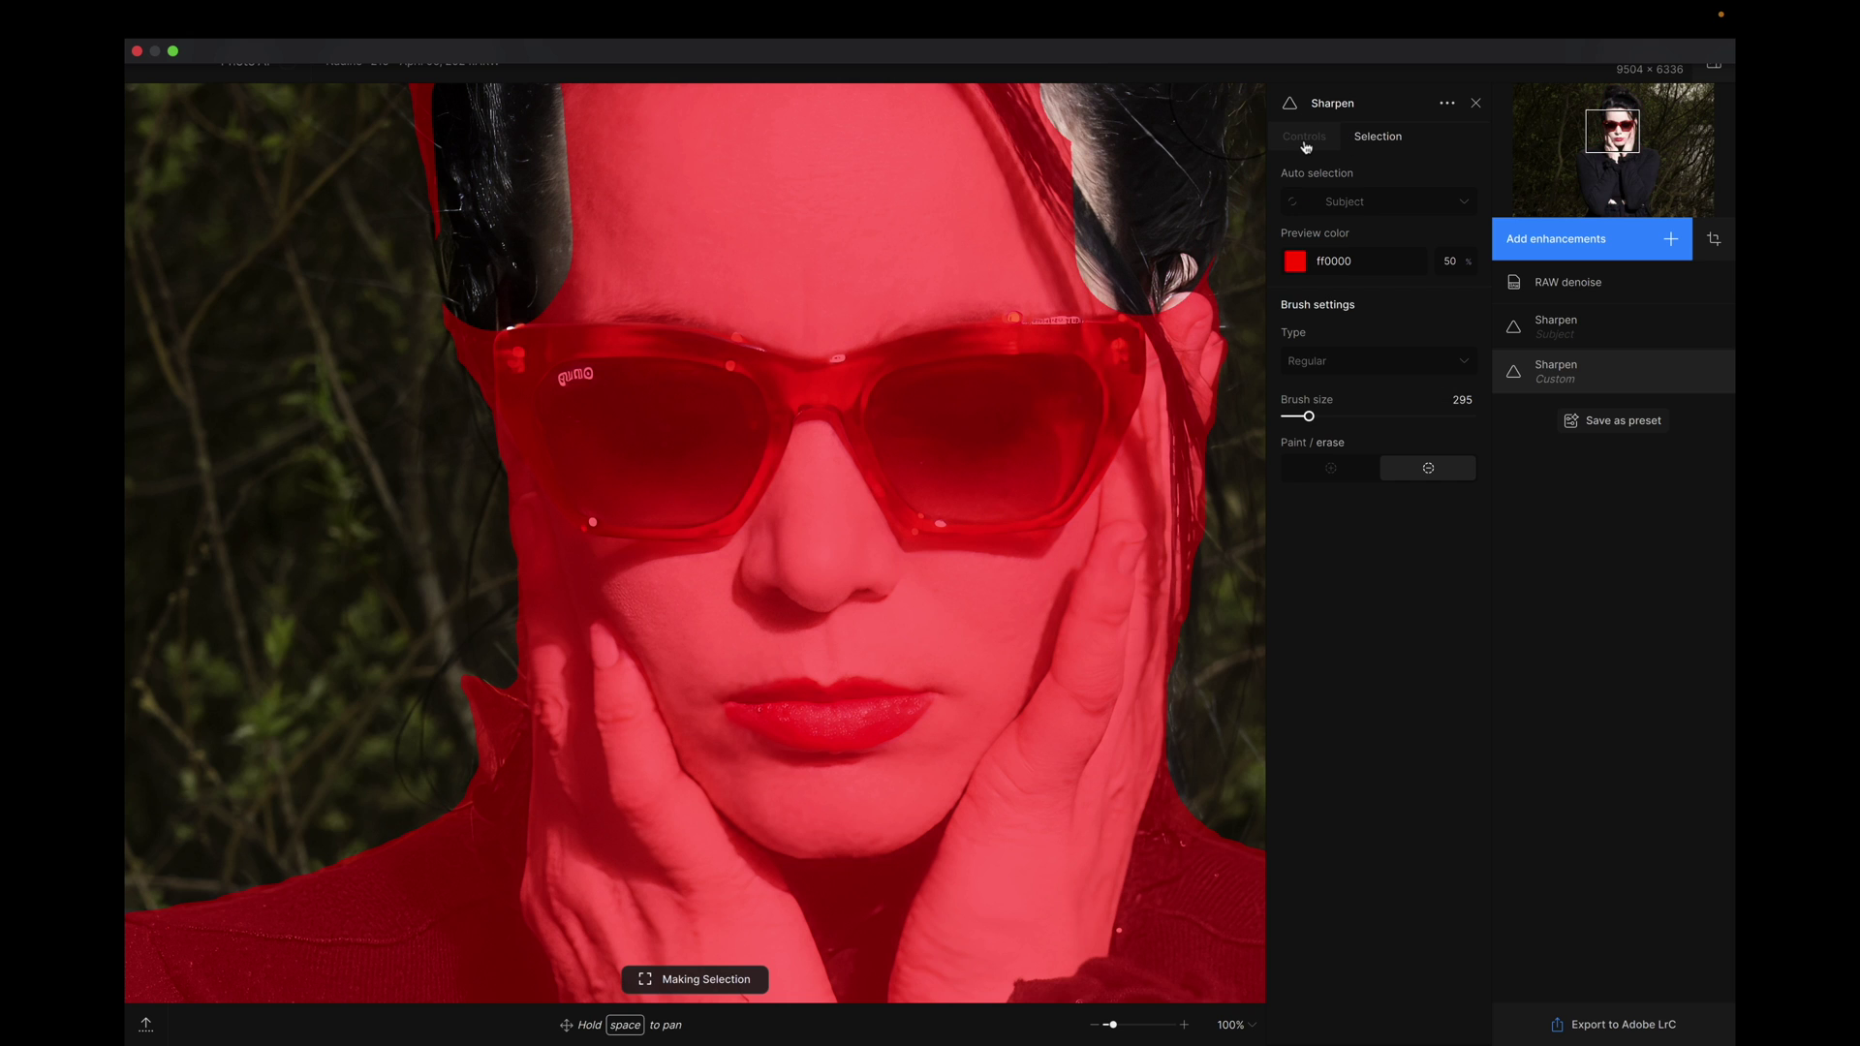
pyautogui.click(1304, 140)
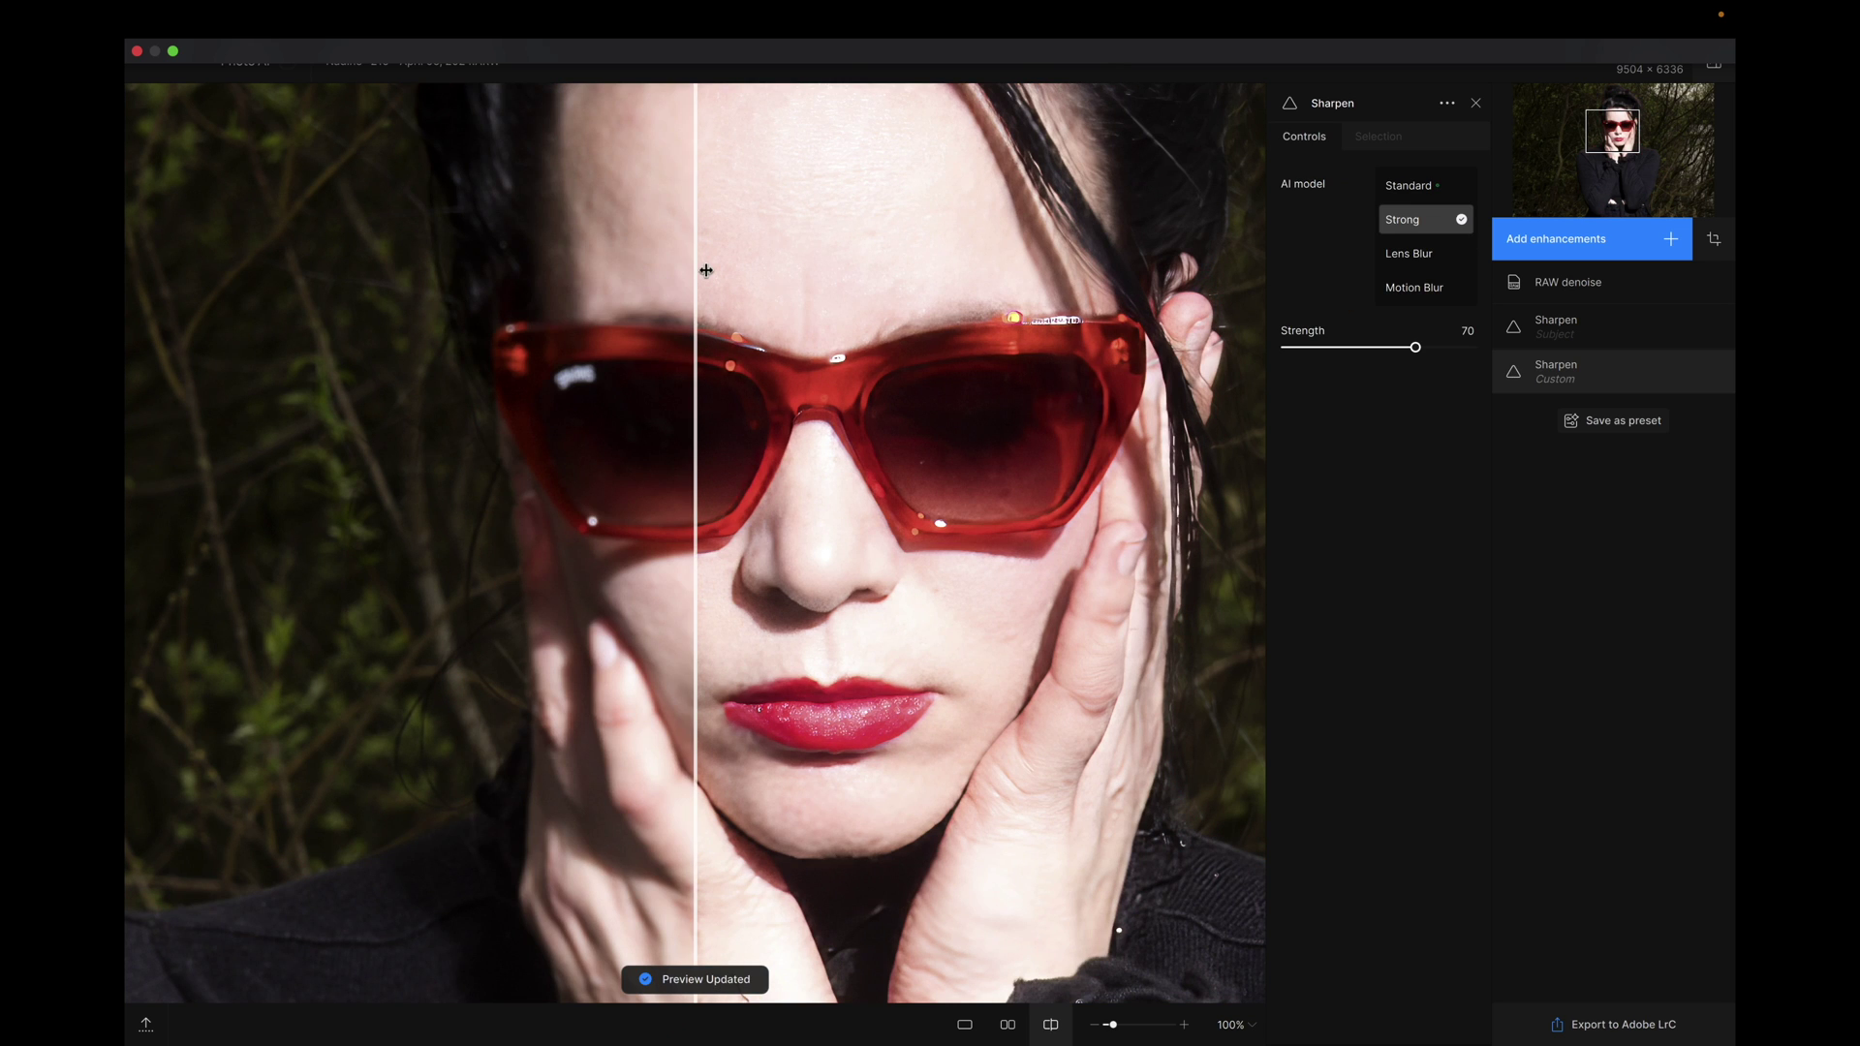
# Compare the doubly sharpened portrait with the original across the whole frame and check the first Sharpen enhancement's settings
pyautogui.moveTo(691, 272); pyautogui.dragTo(196, 282)
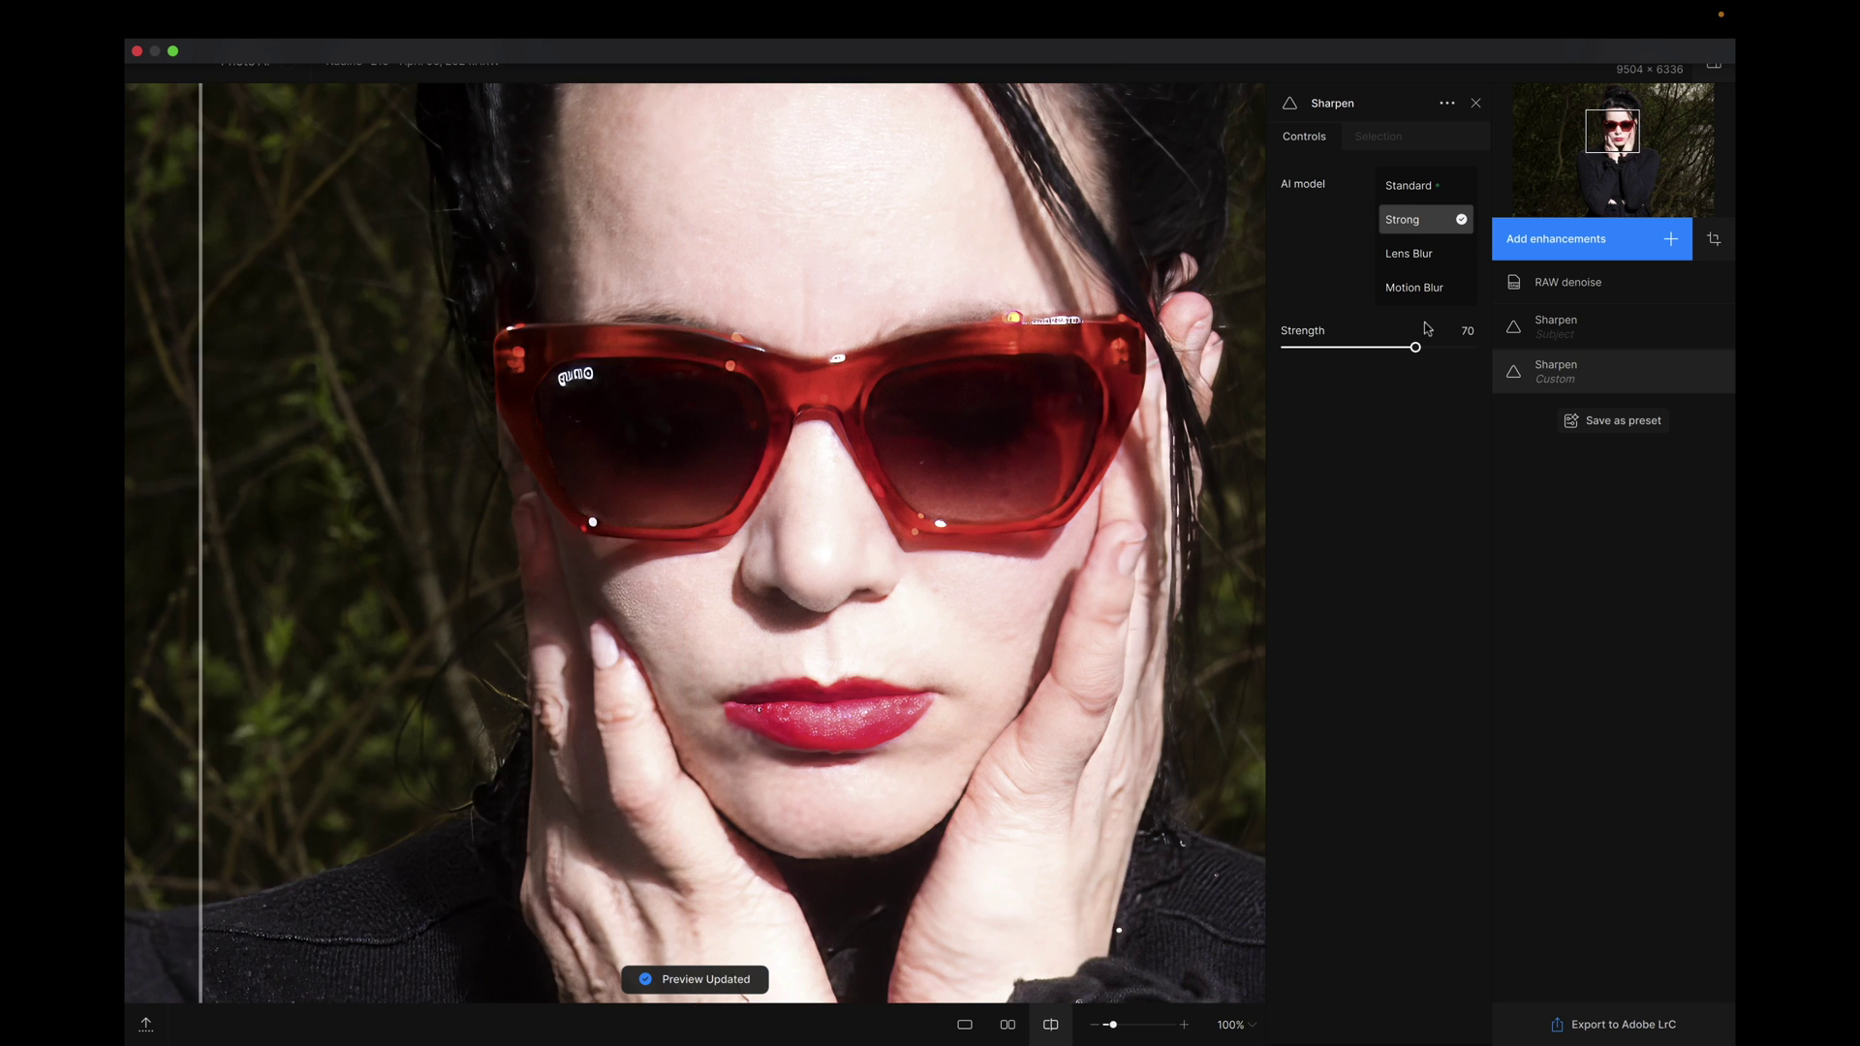
pyautogui.click(1573, 327)
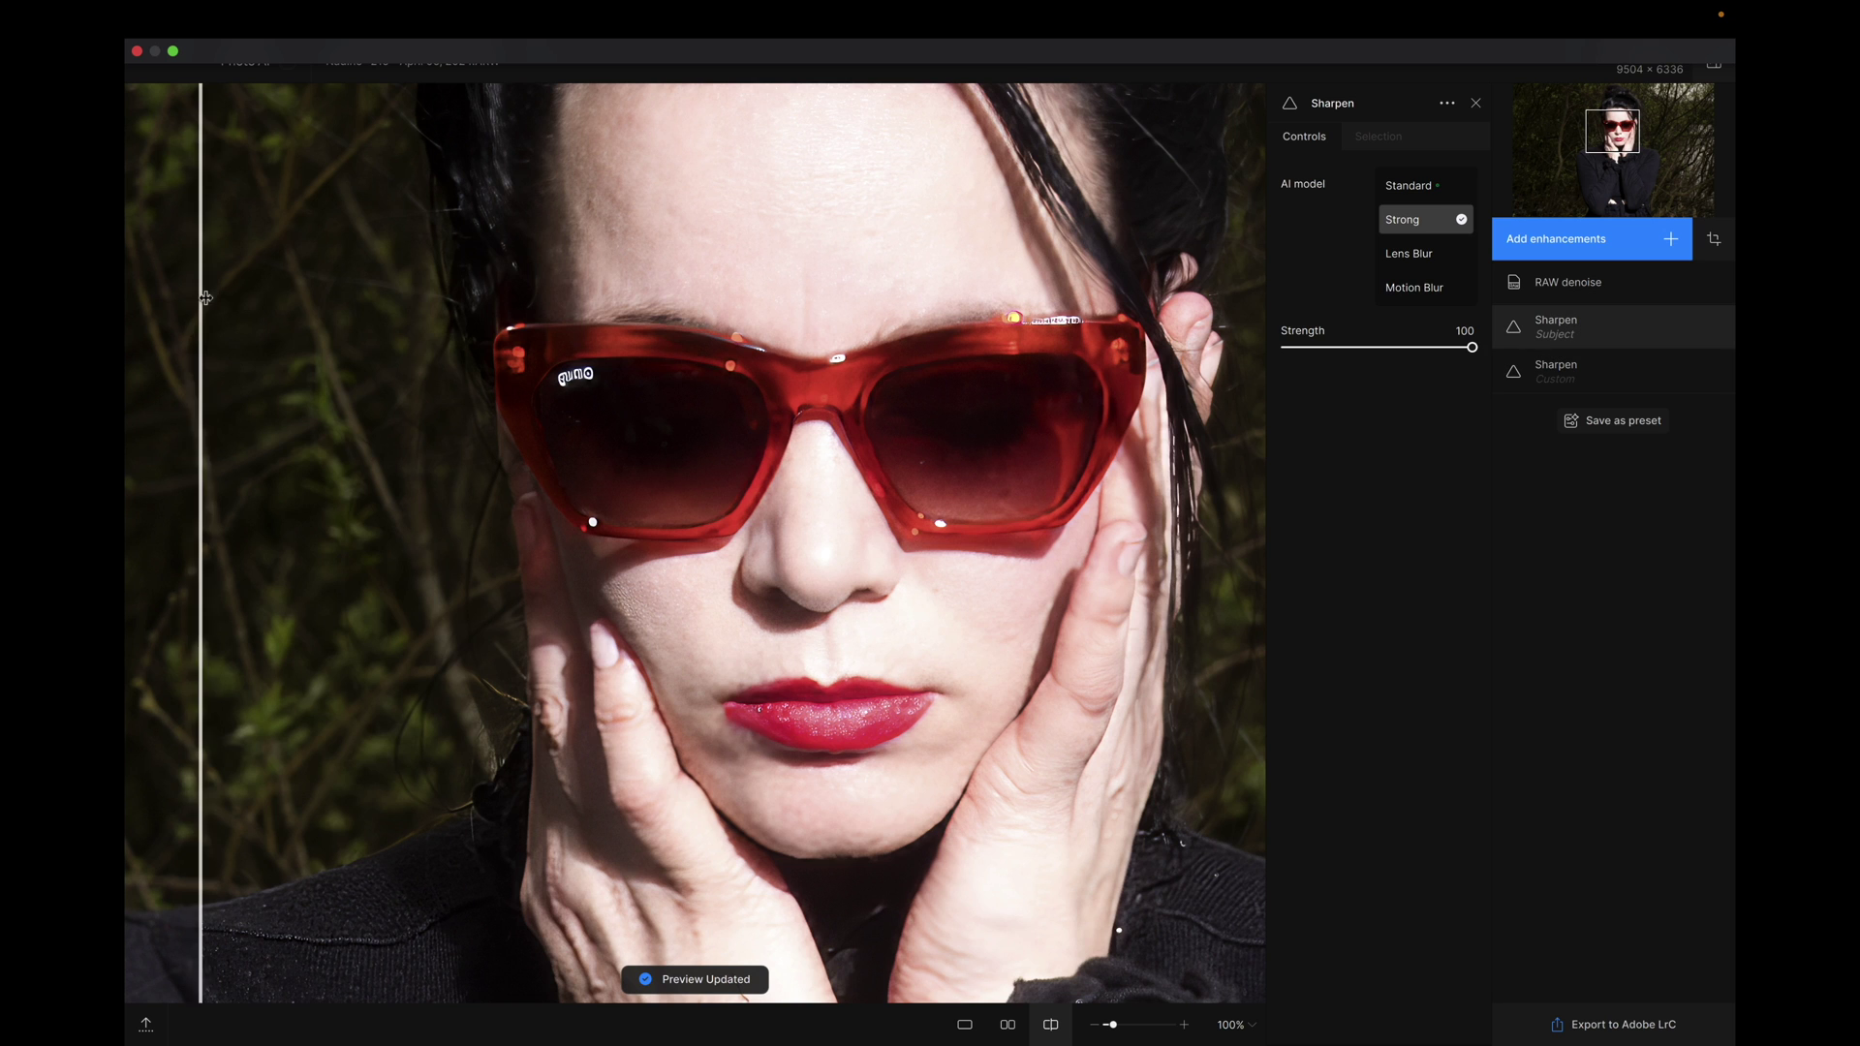
pyautogui.moveTo(199, 302); pyautogui.dragTo(1445, 386)
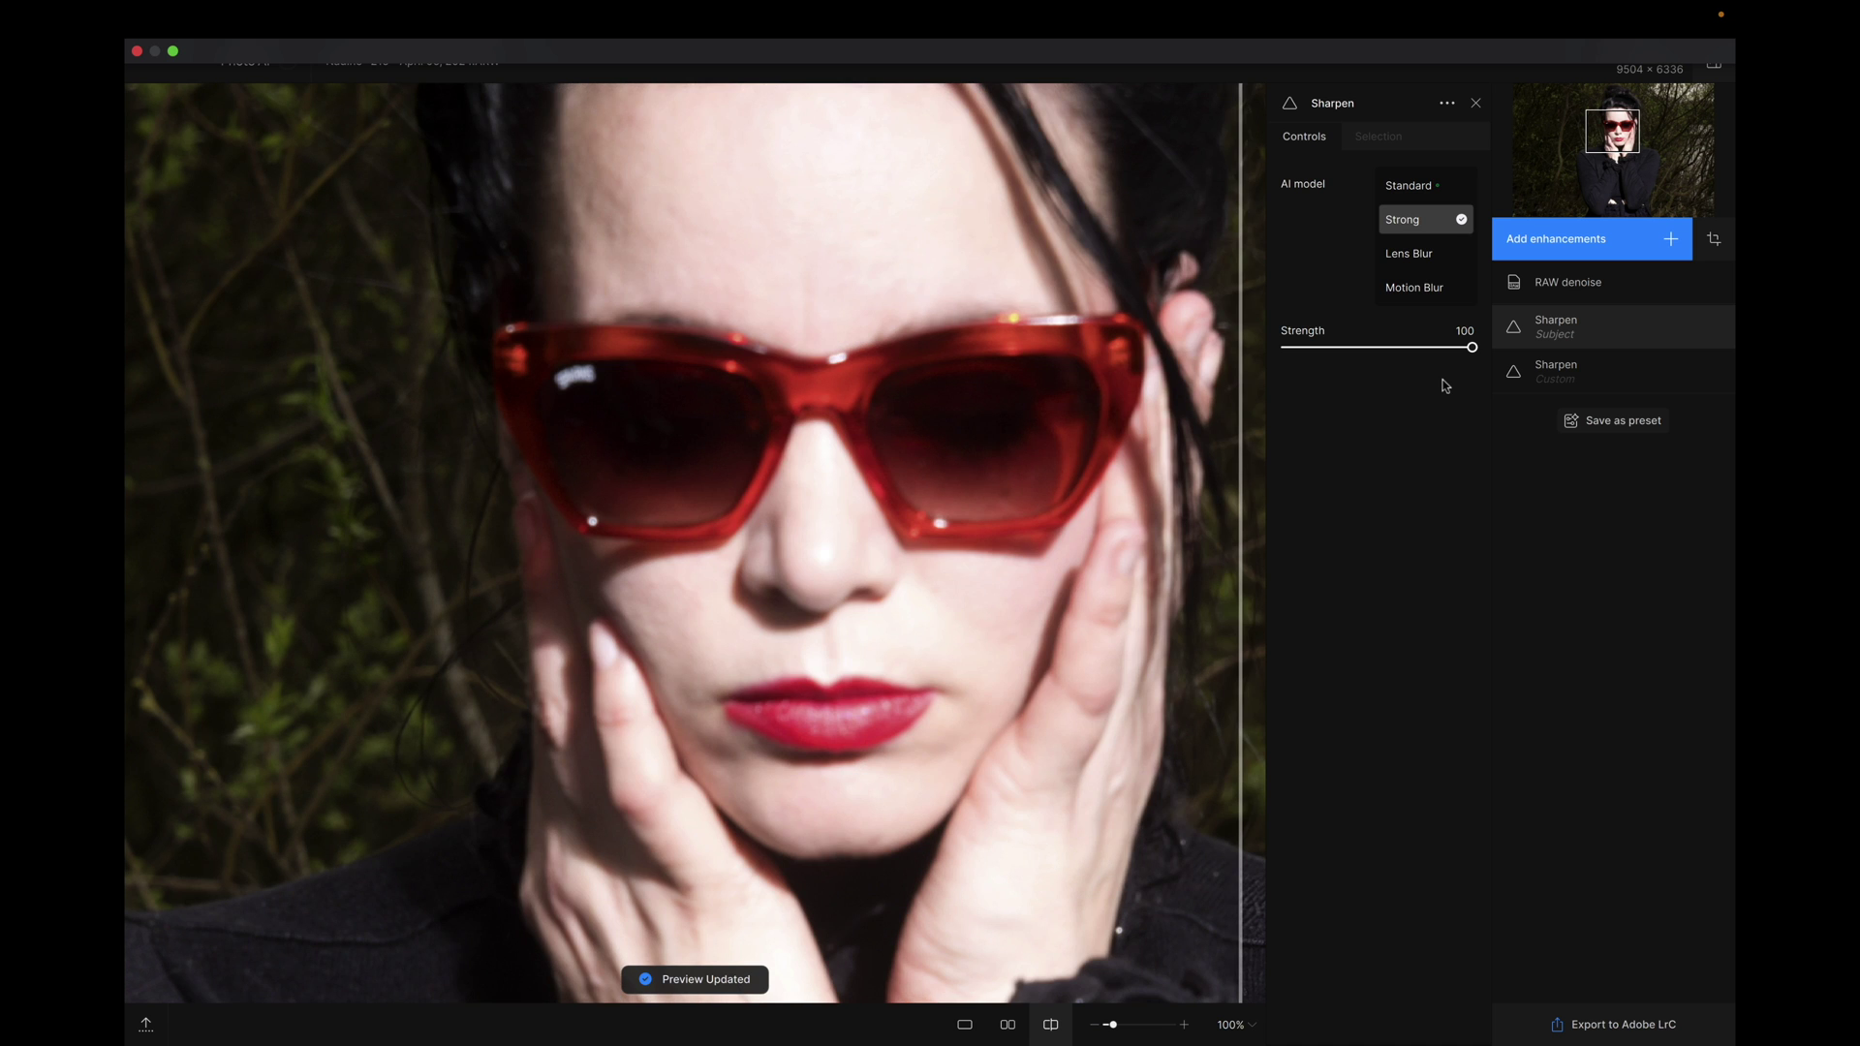
pyautogui.moveTo(1241, 484); pyautogui.dragTo(126, 405)
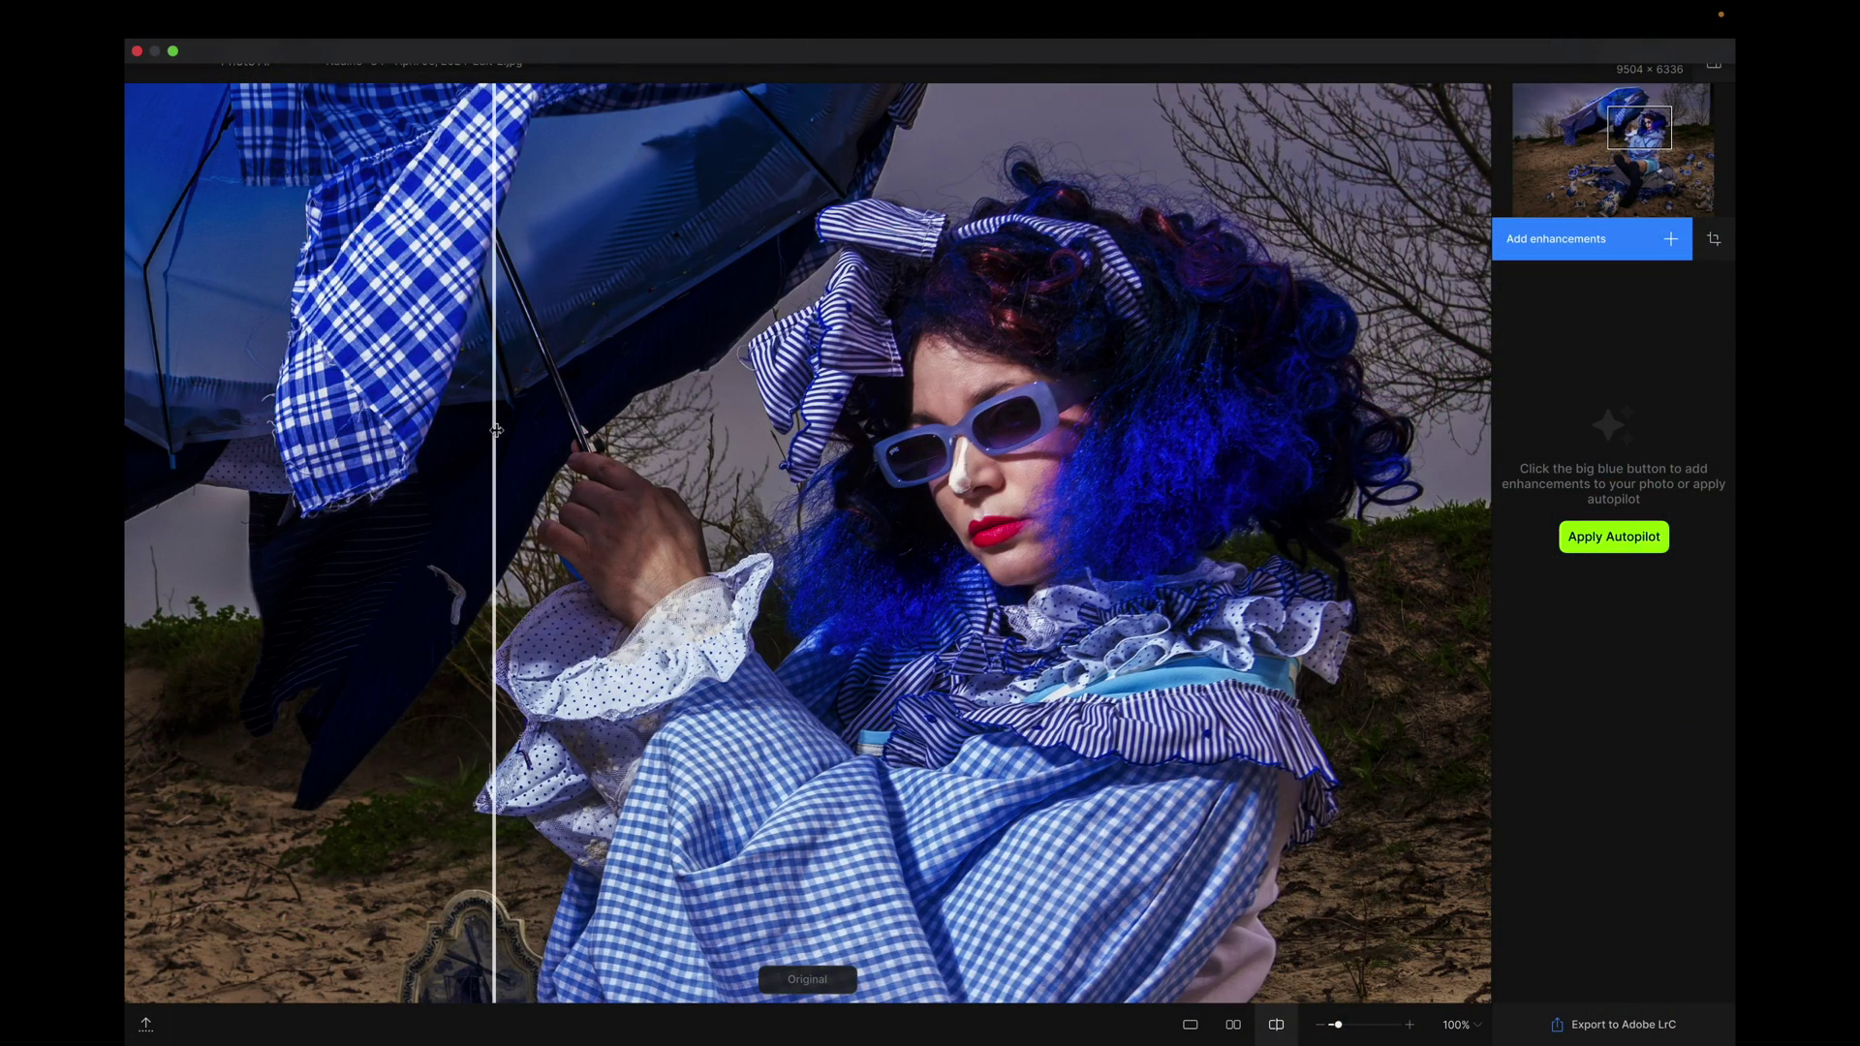
# Examine the unenhanced umbrella photo's details, from the face and costume down to the legs, blanket and sand
pyautogui.moveTo(496, 429); pyautogui.dragTo(228, 251)
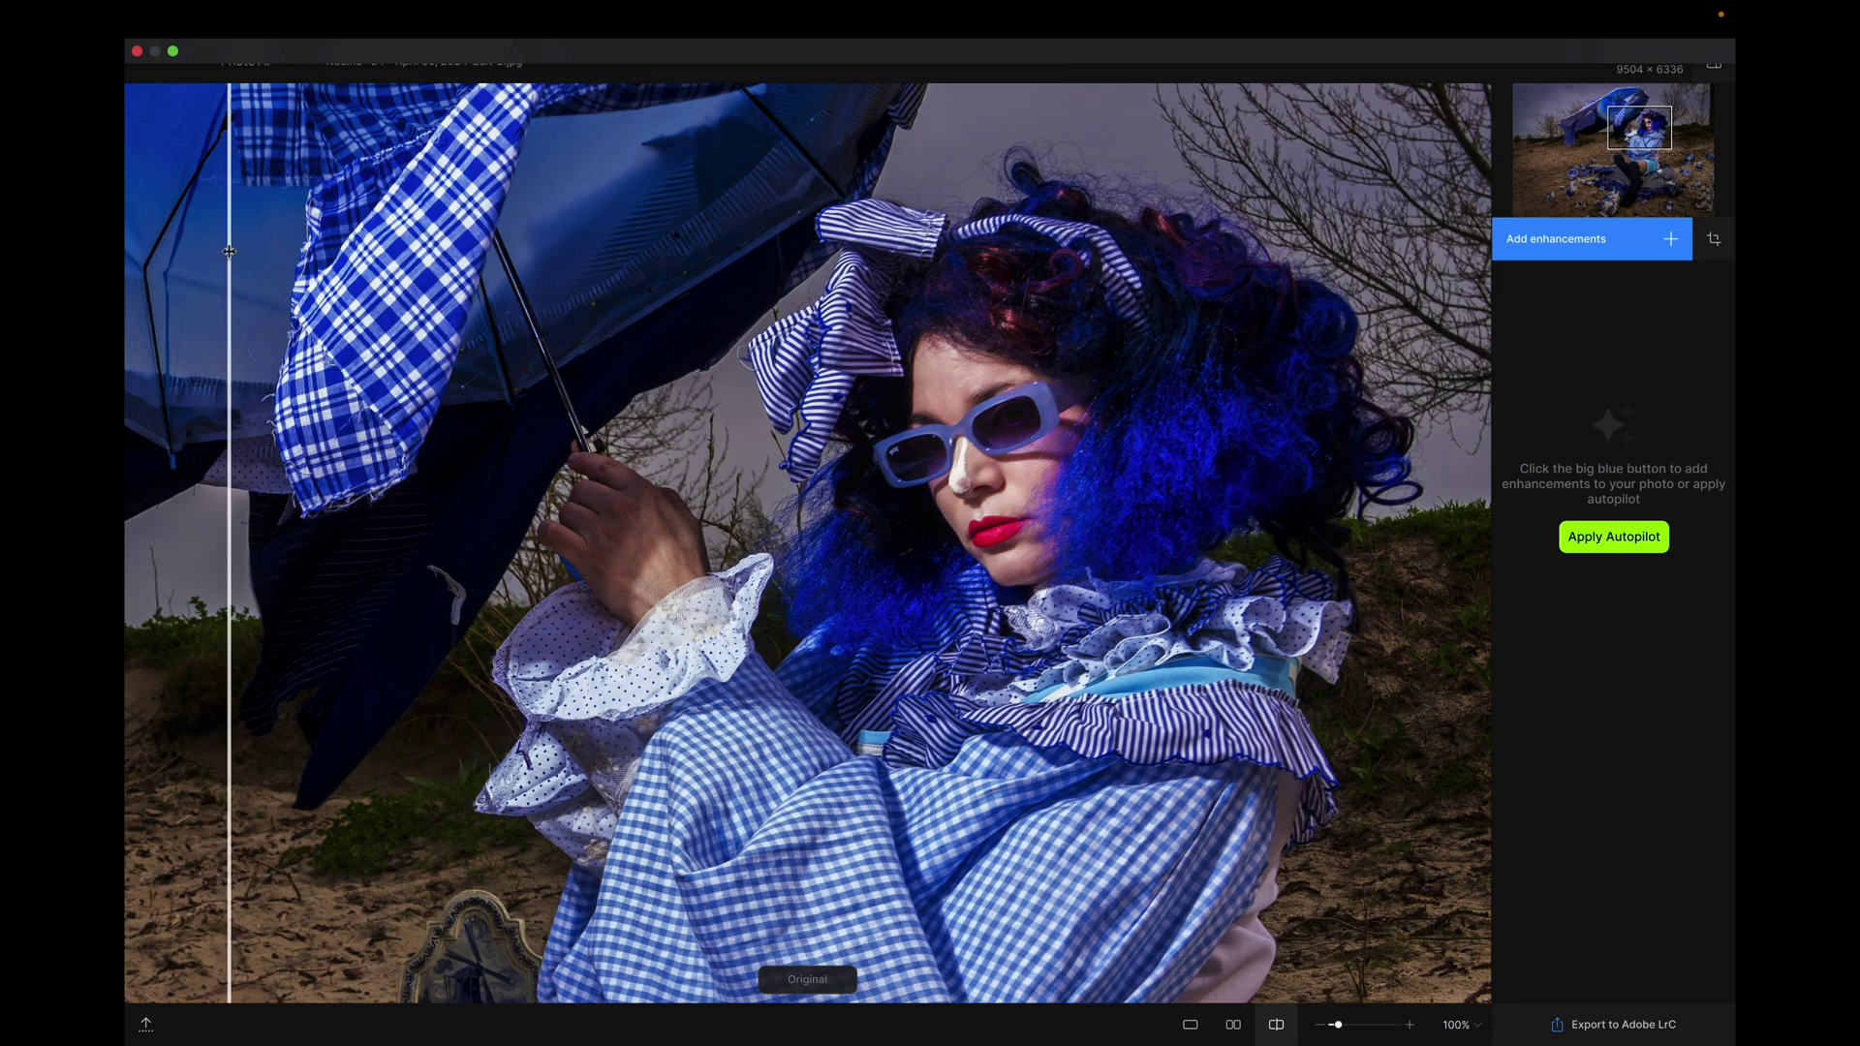
pyautogui.scroll(-10, 873, 435)
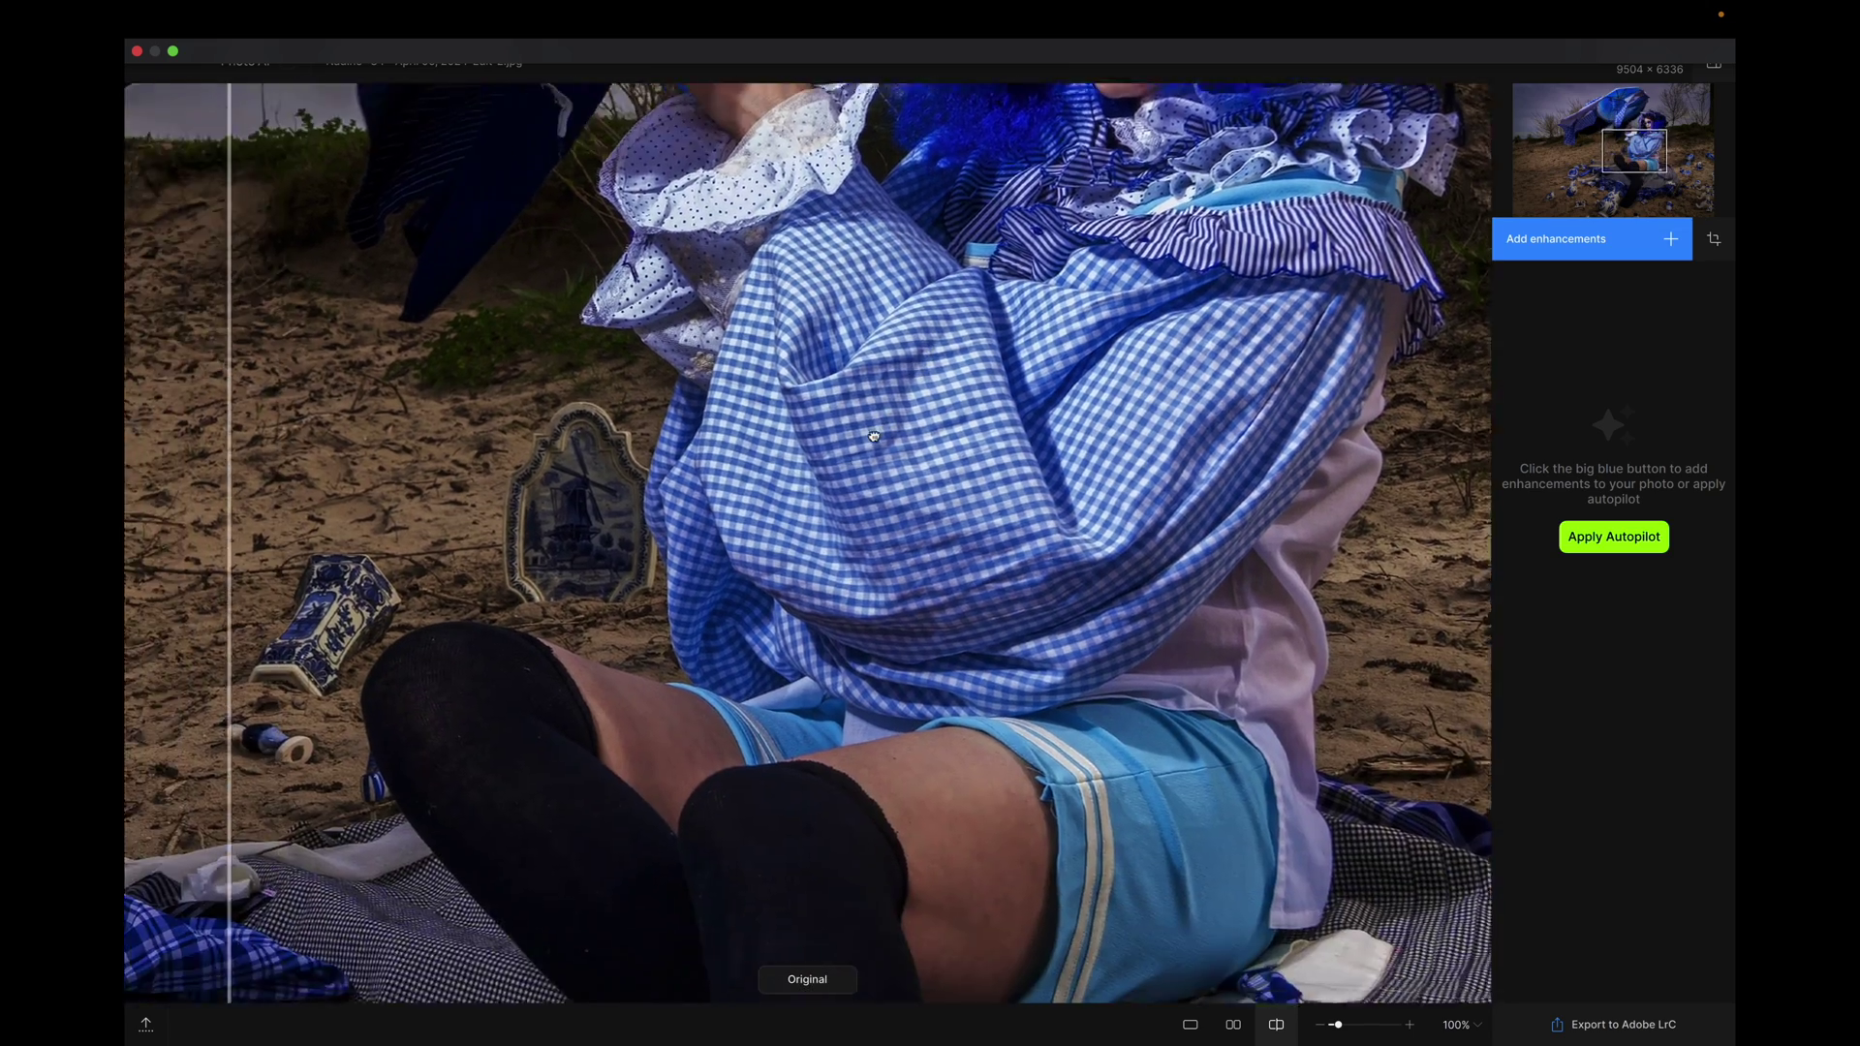
pyautogui.scroll(10, 873, 435)
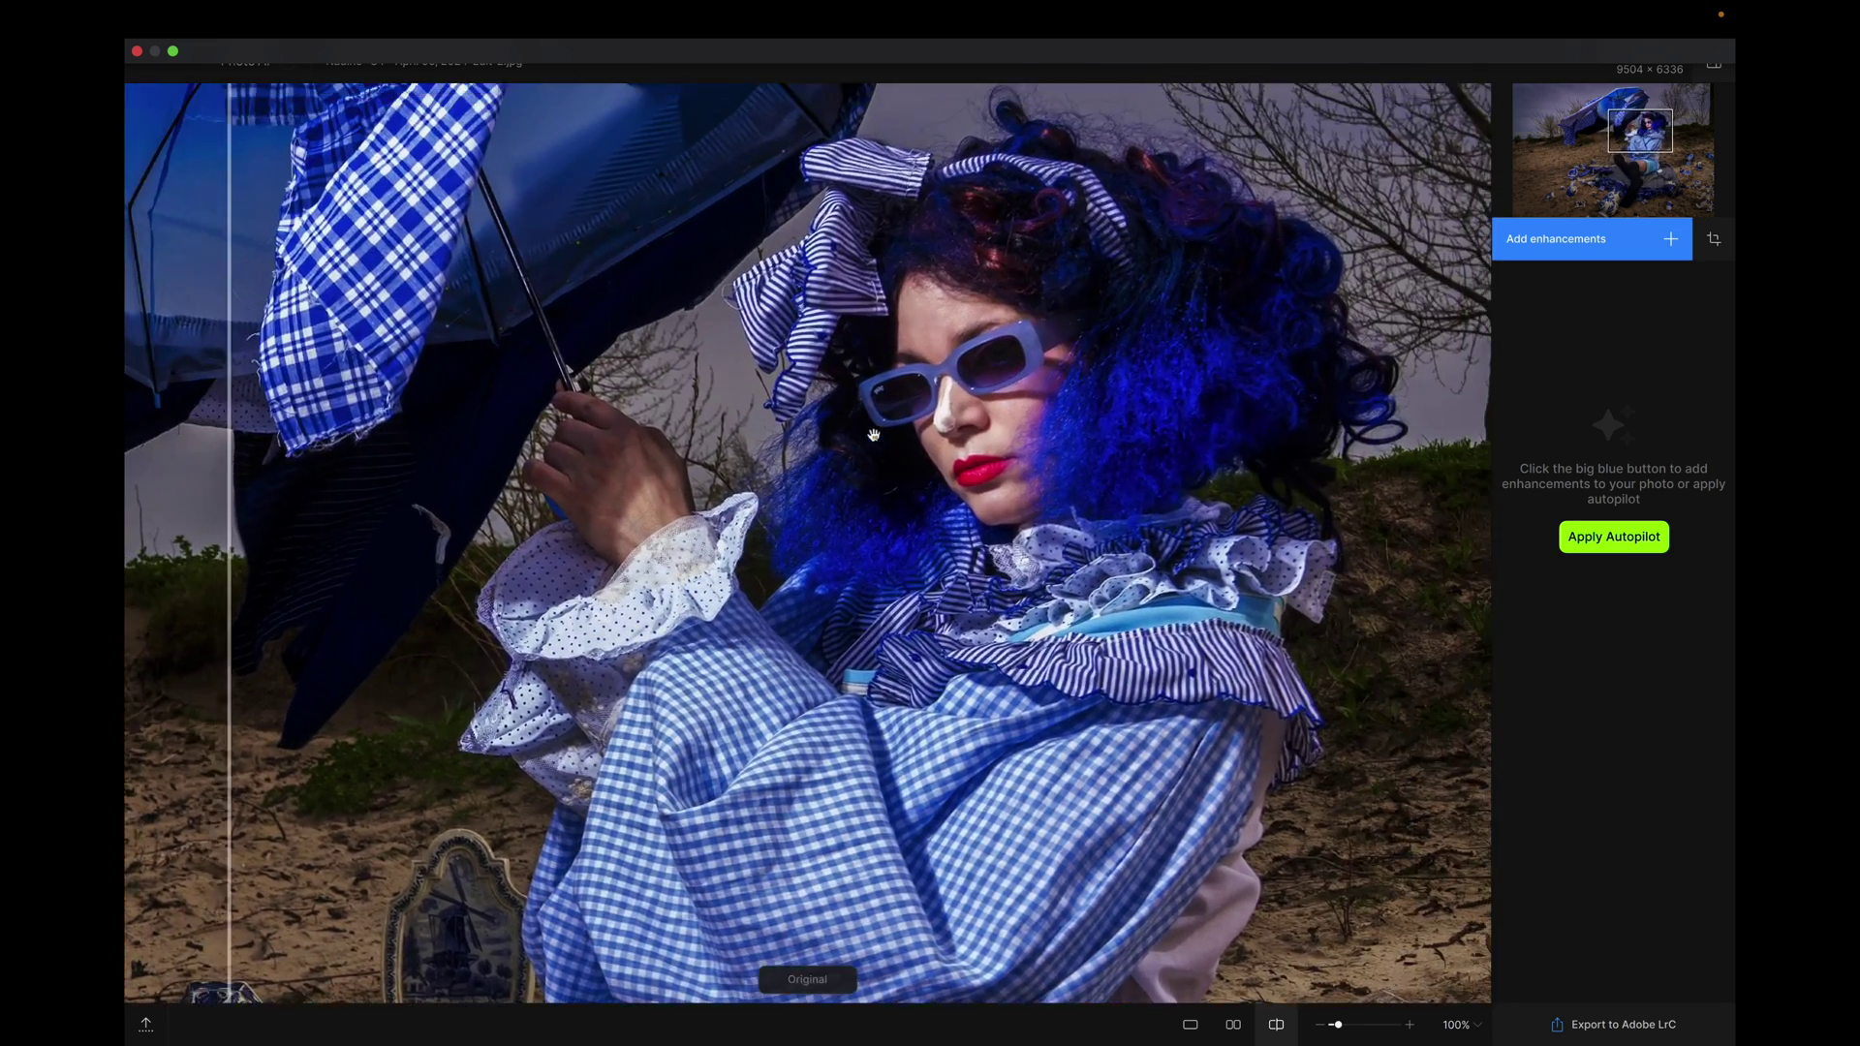
pyautogui.moveTo(228, 428); pyautogui.dragTo(391, 456)
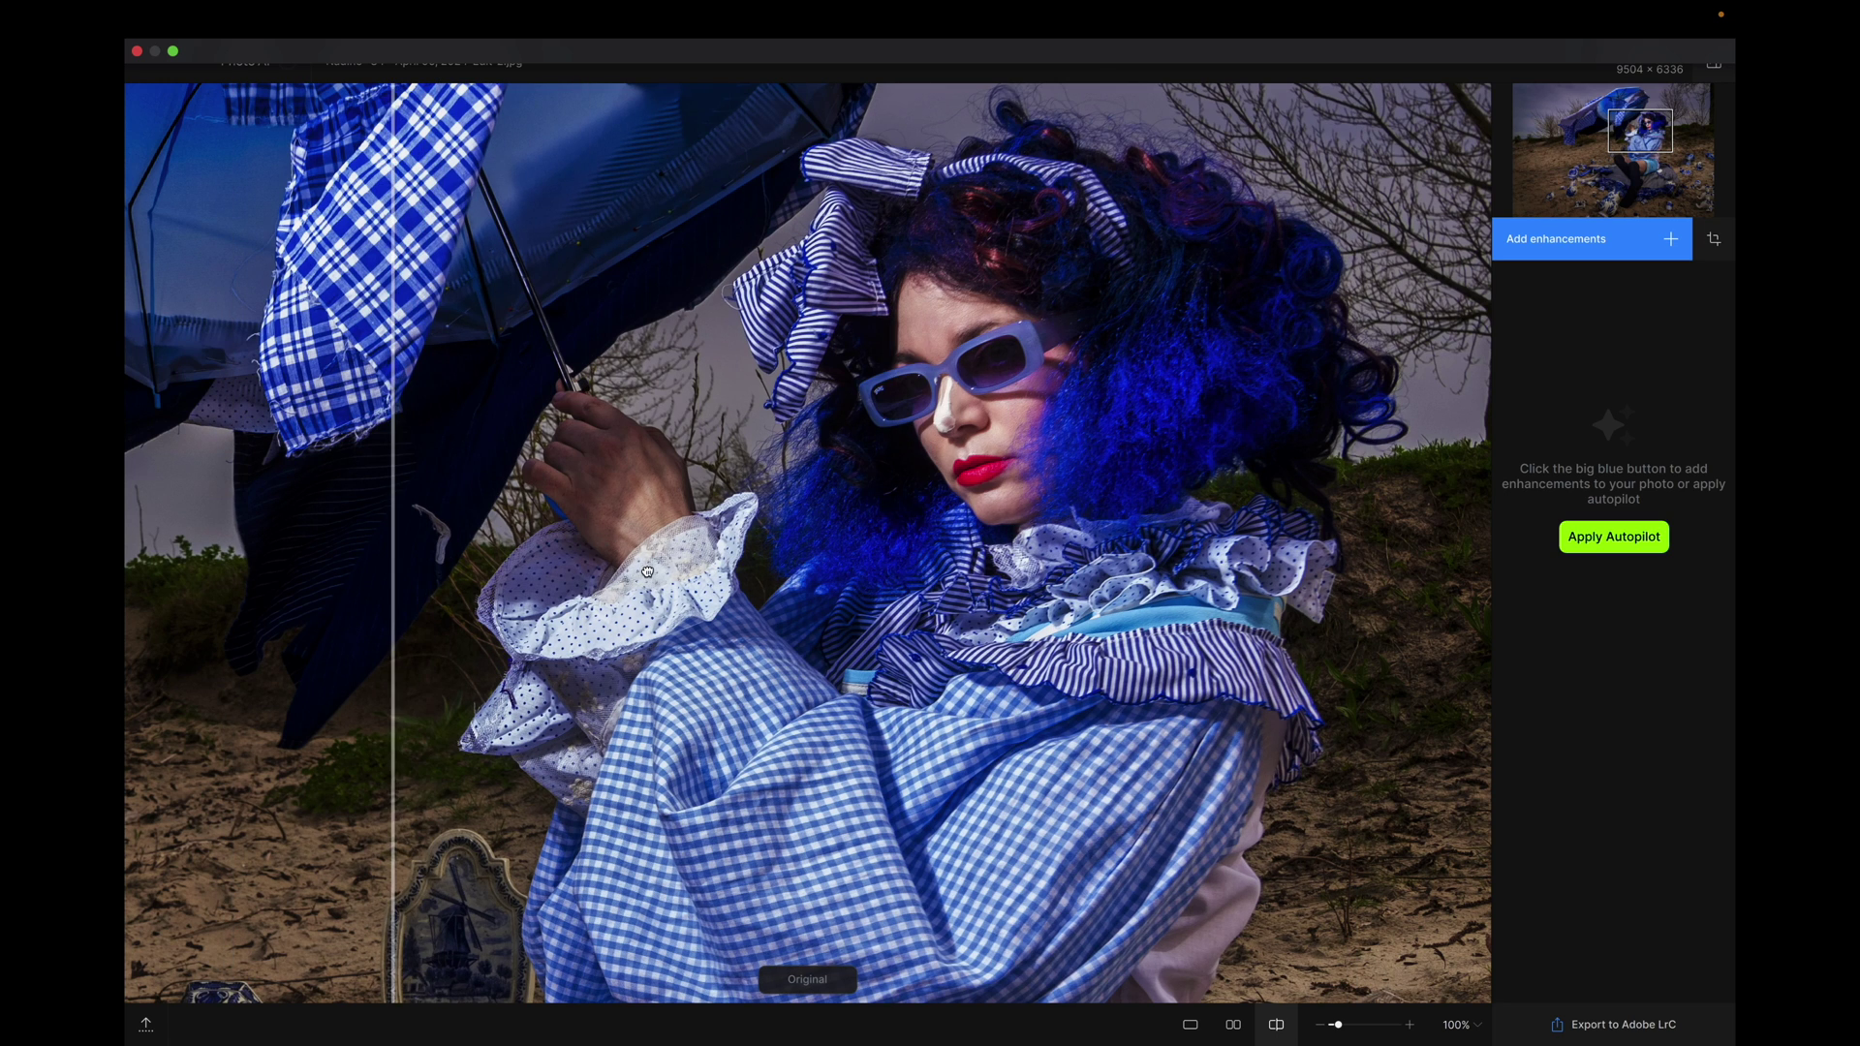
pyautogui.scroll(-6, 390, 456)
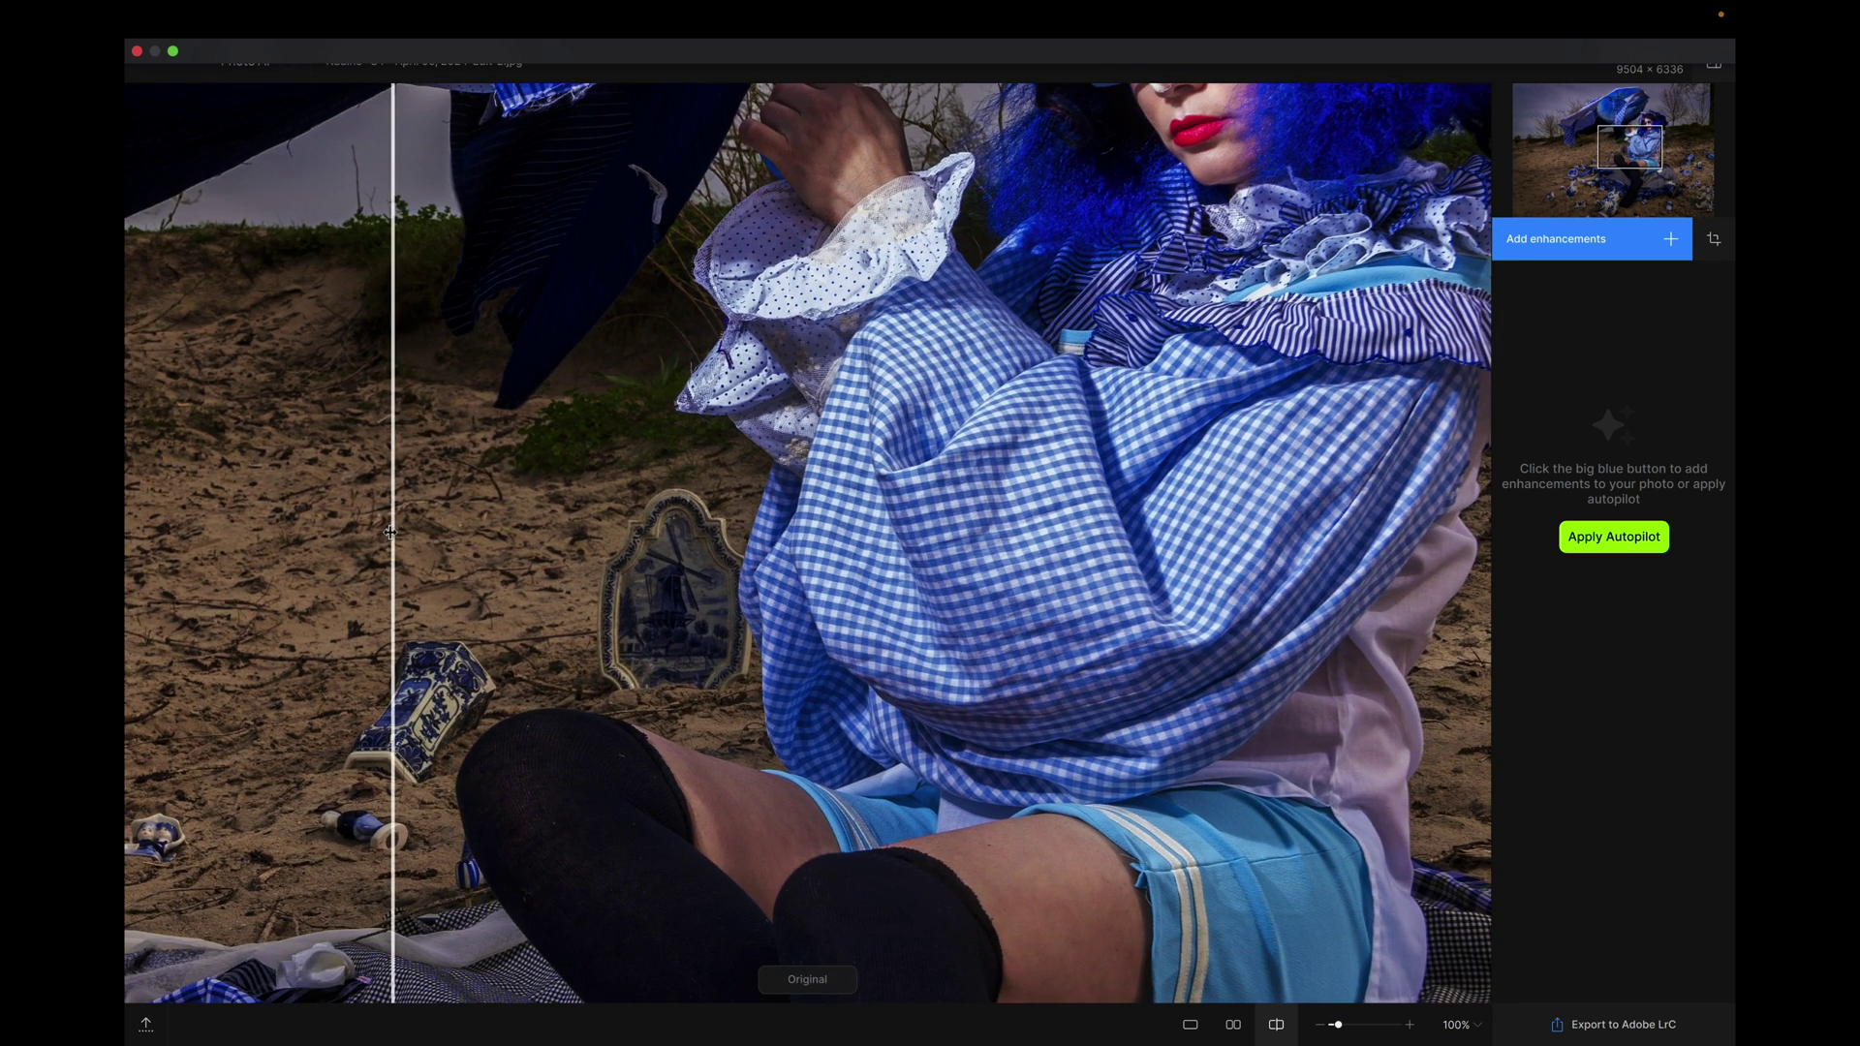
pyautogui.moveTo(372, 539); pyautogui.dragTo(189, 608)
pyautogui.scroll(-5, 586, 618)
pyautogui.hscroll(-4, 586, 618)
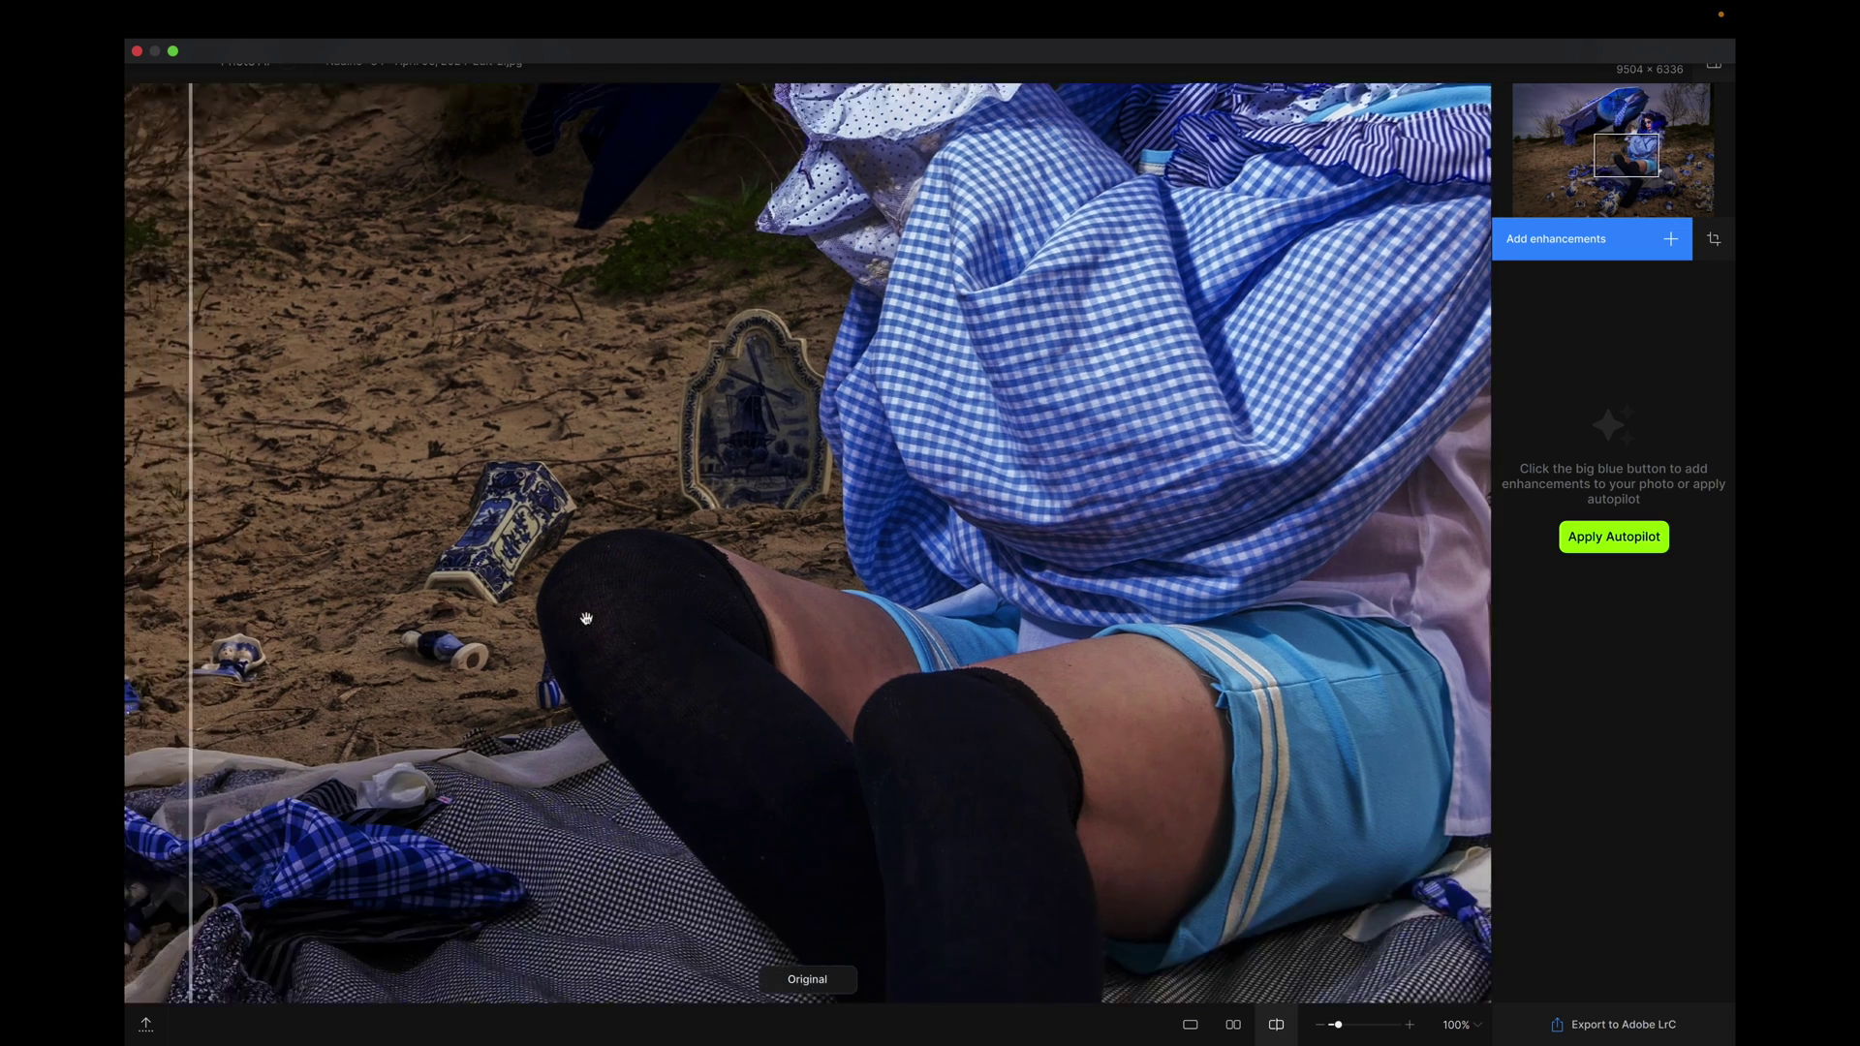
pyautogui.scroll(5, 683, 404)
pyautogui.hscroll(5, 683, 404)
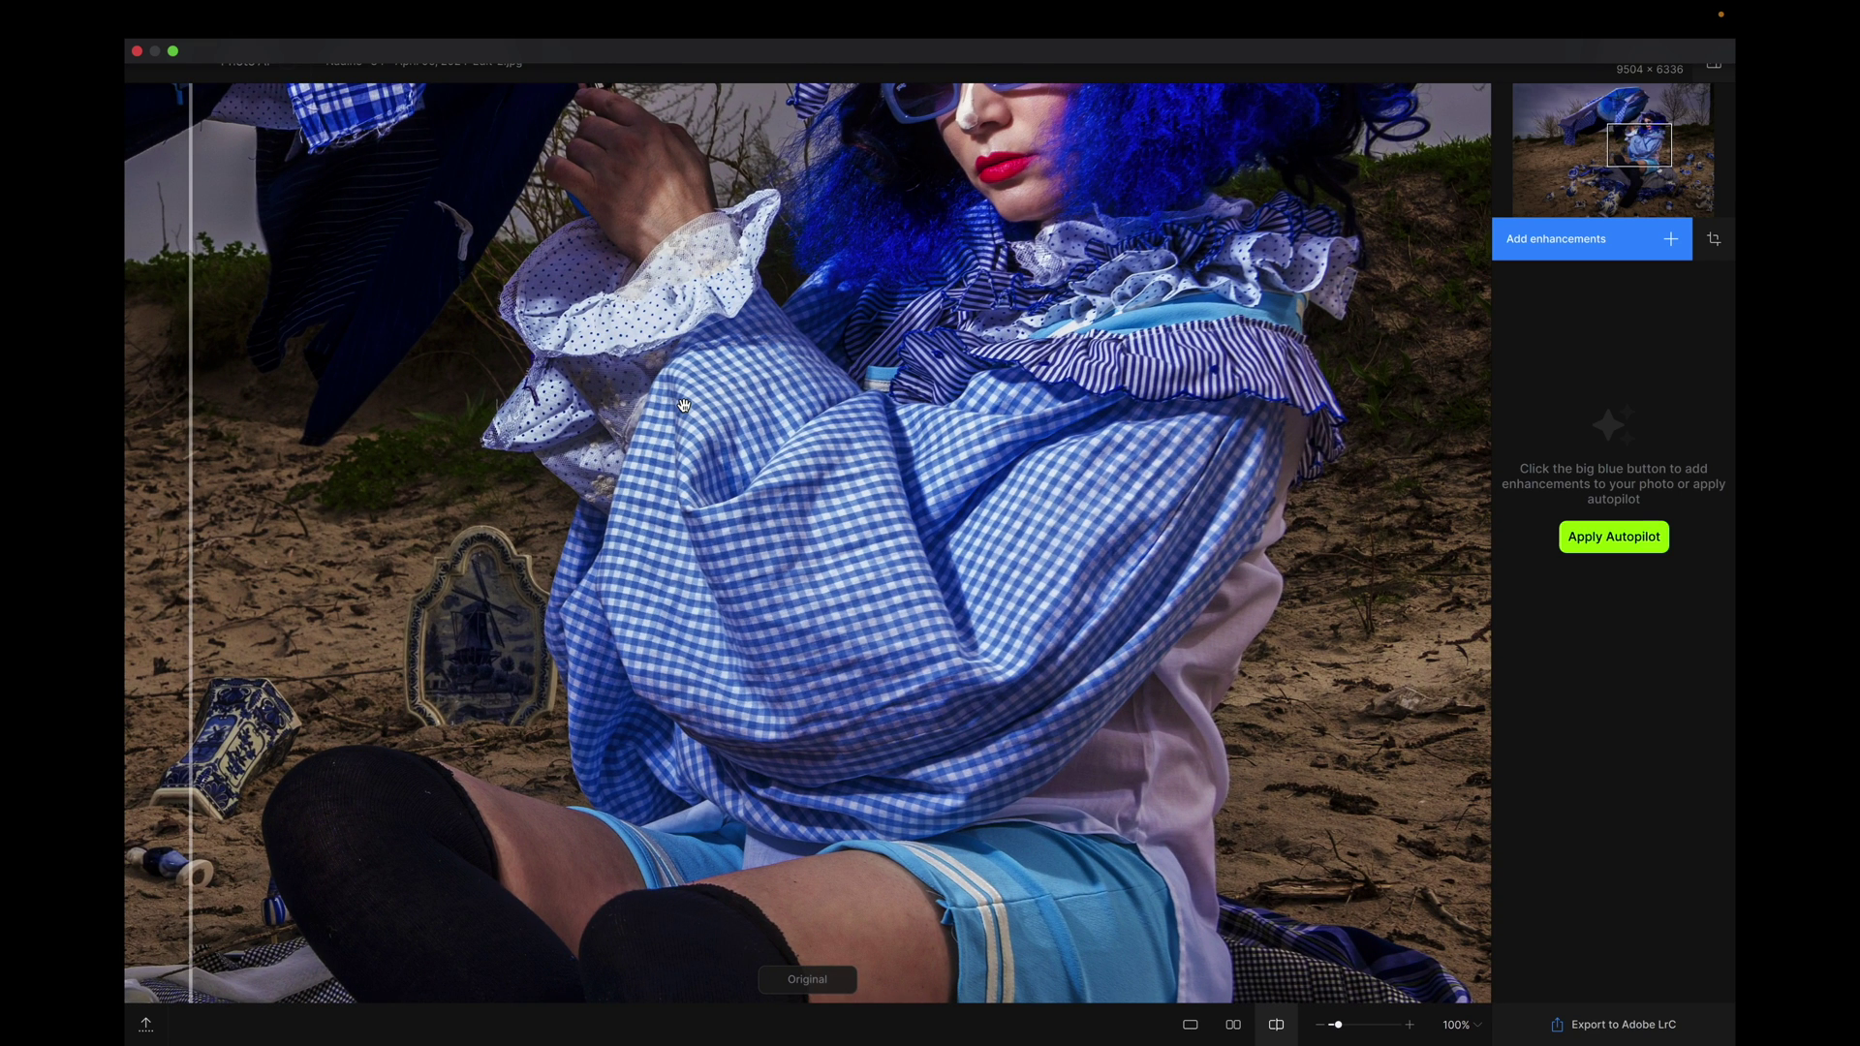
pyautogui.scroll(3, 1260, 242)
pyautogui.hscroll(1, 1259, 242)
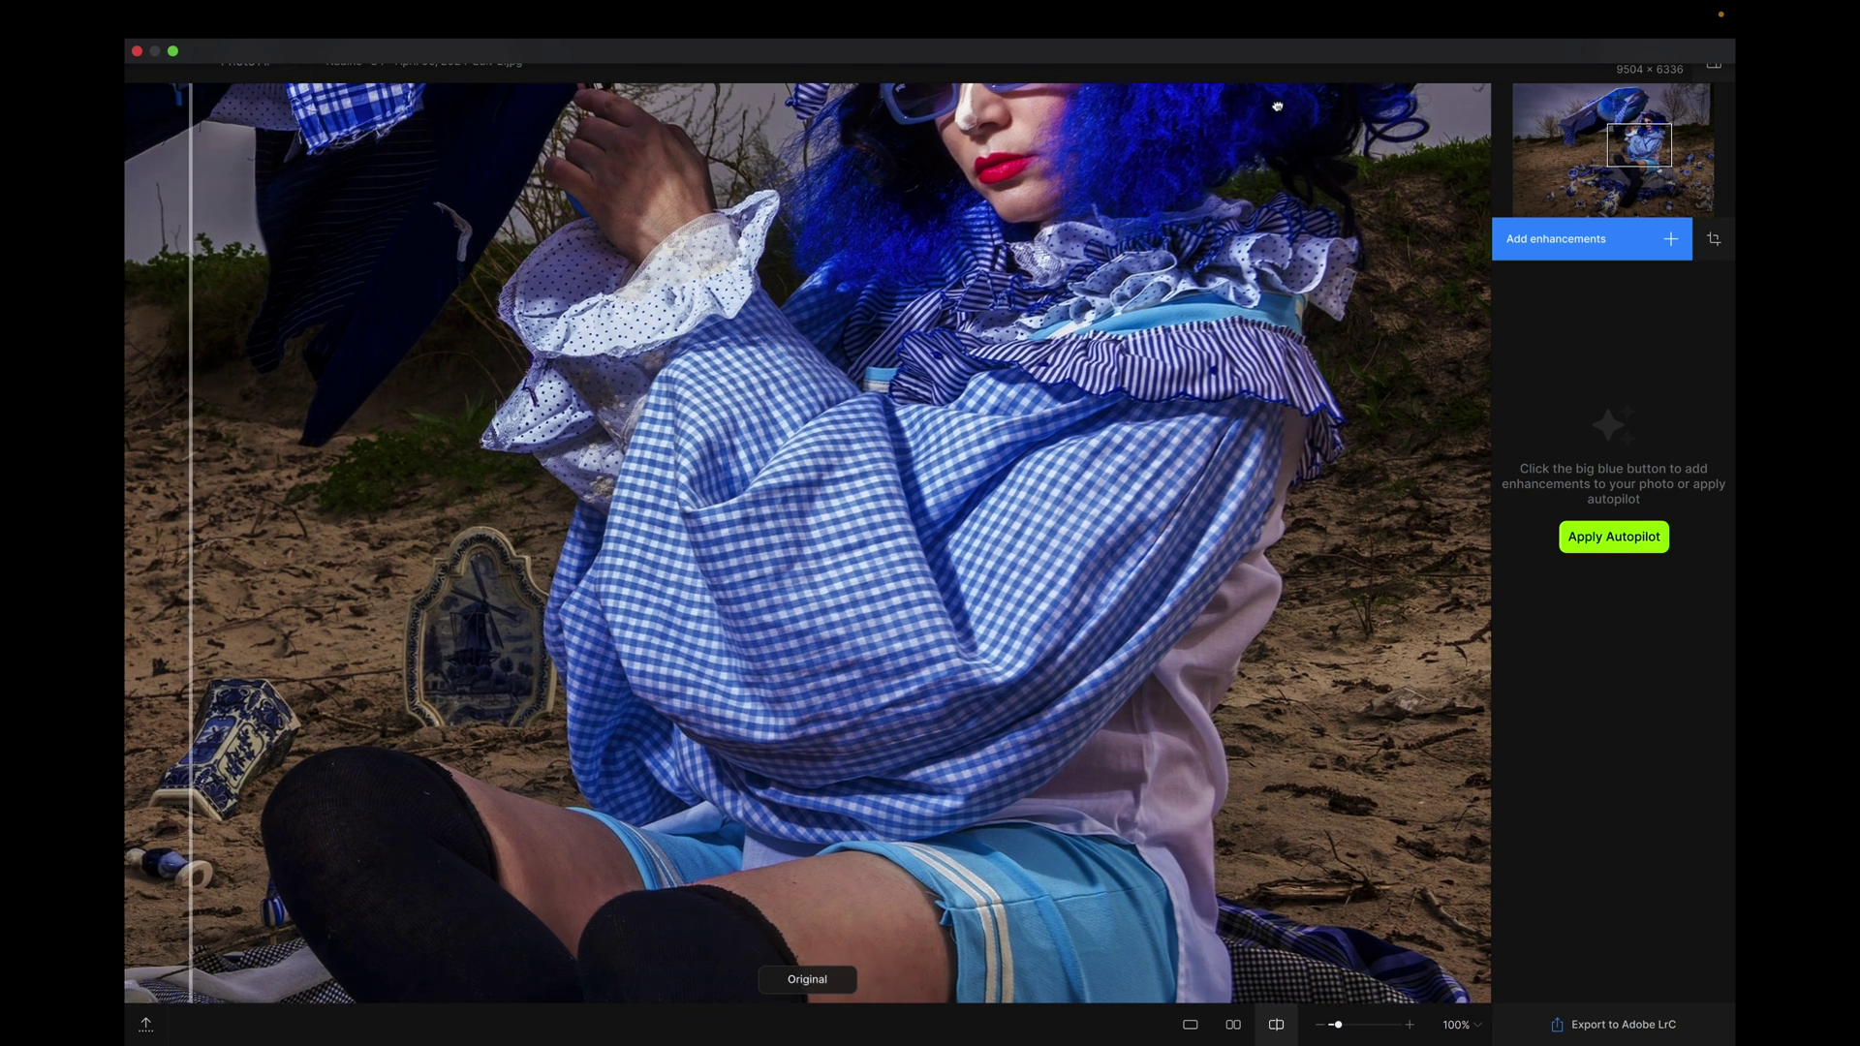
# Apply Autopilot to the umbrella photo and compare the original and enhanced versions around the face
pyautogui.click(1614, 538)
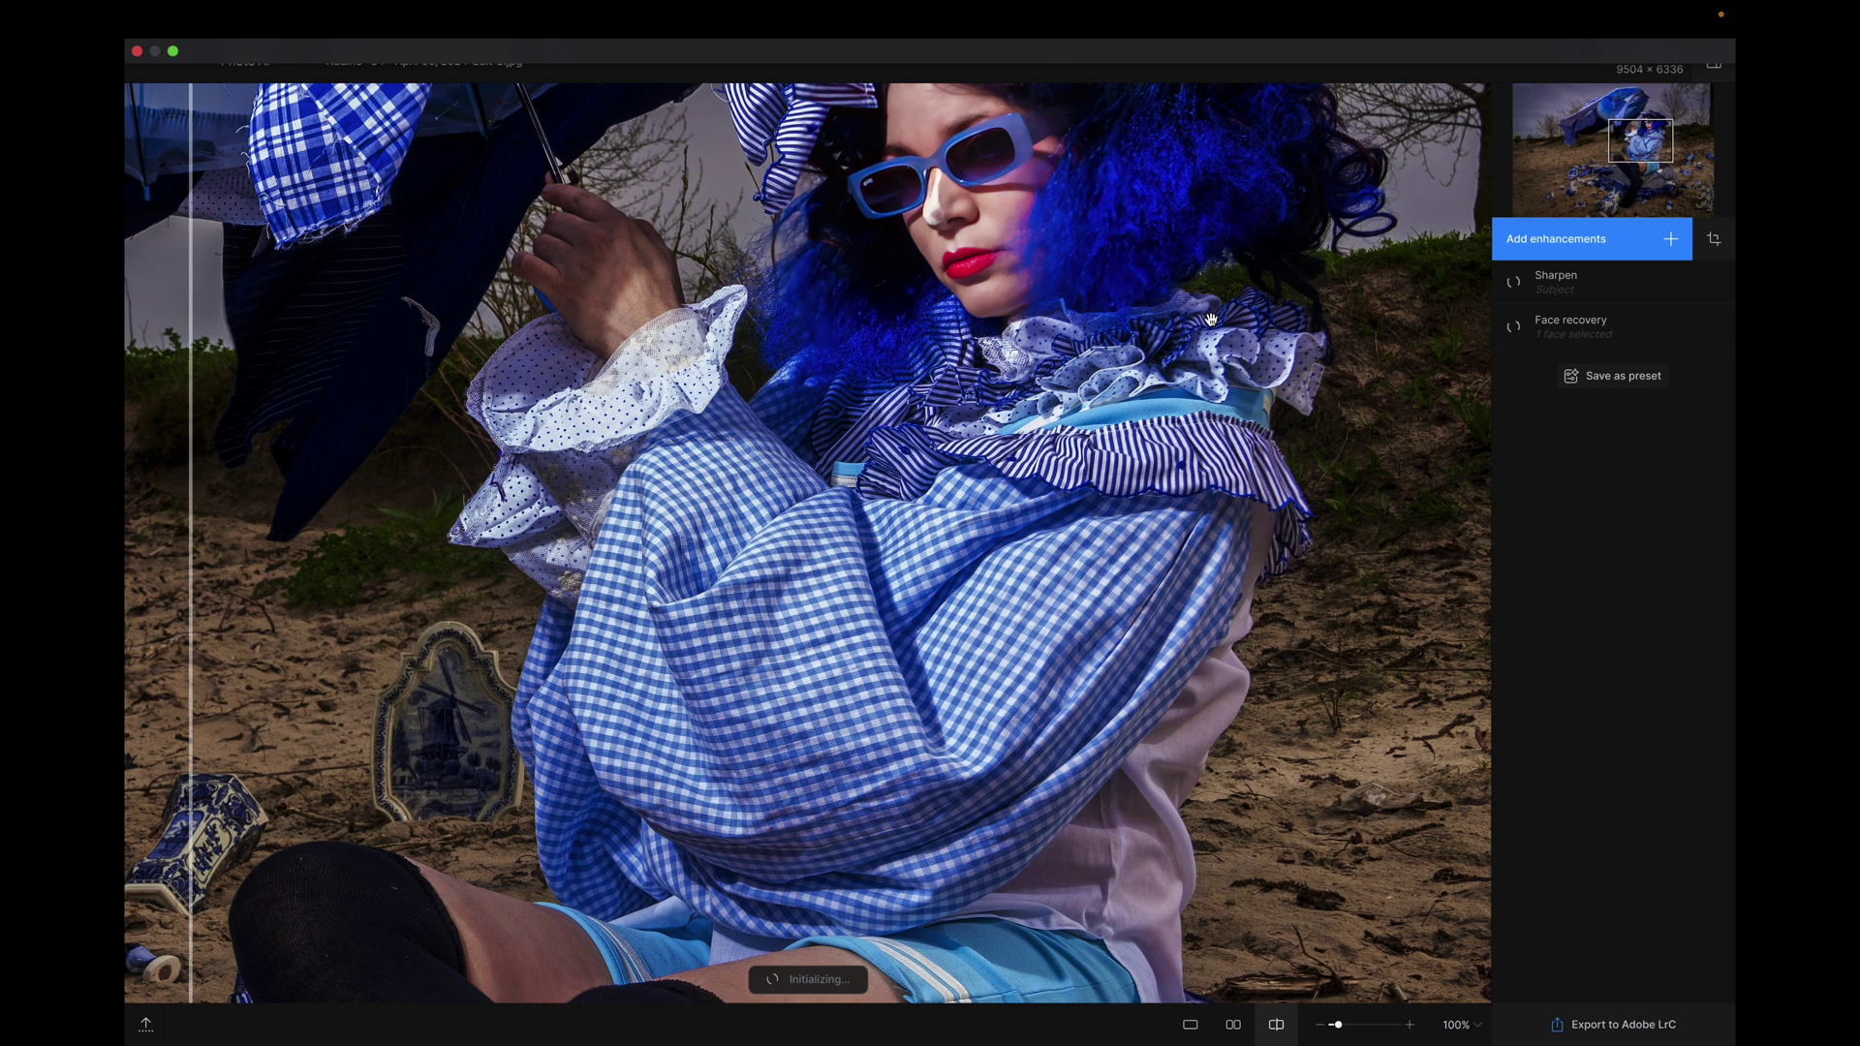
pyautogui.scroll(5, 1211, 319)
pyautogui.hscroll(1, 1210, 319)
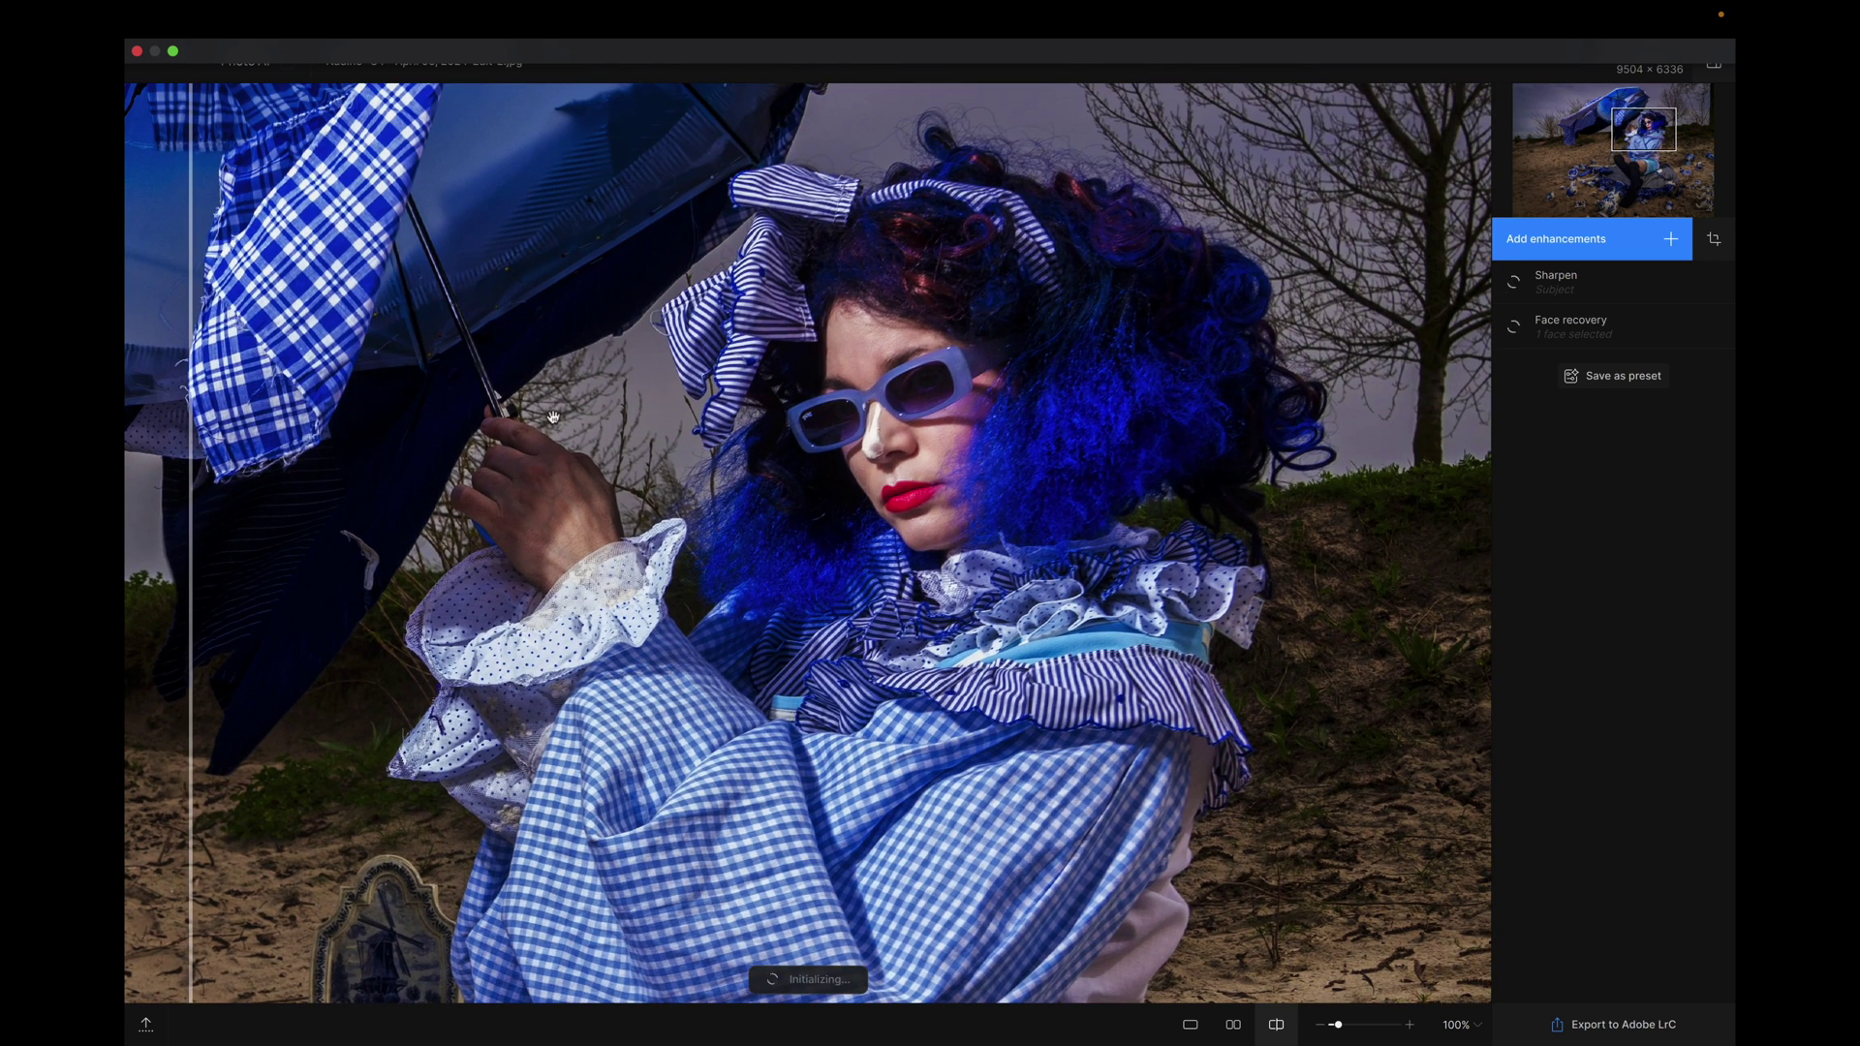
pyautogui.moveTo(193, 418); pyautogui.dragTo(1208, 402)
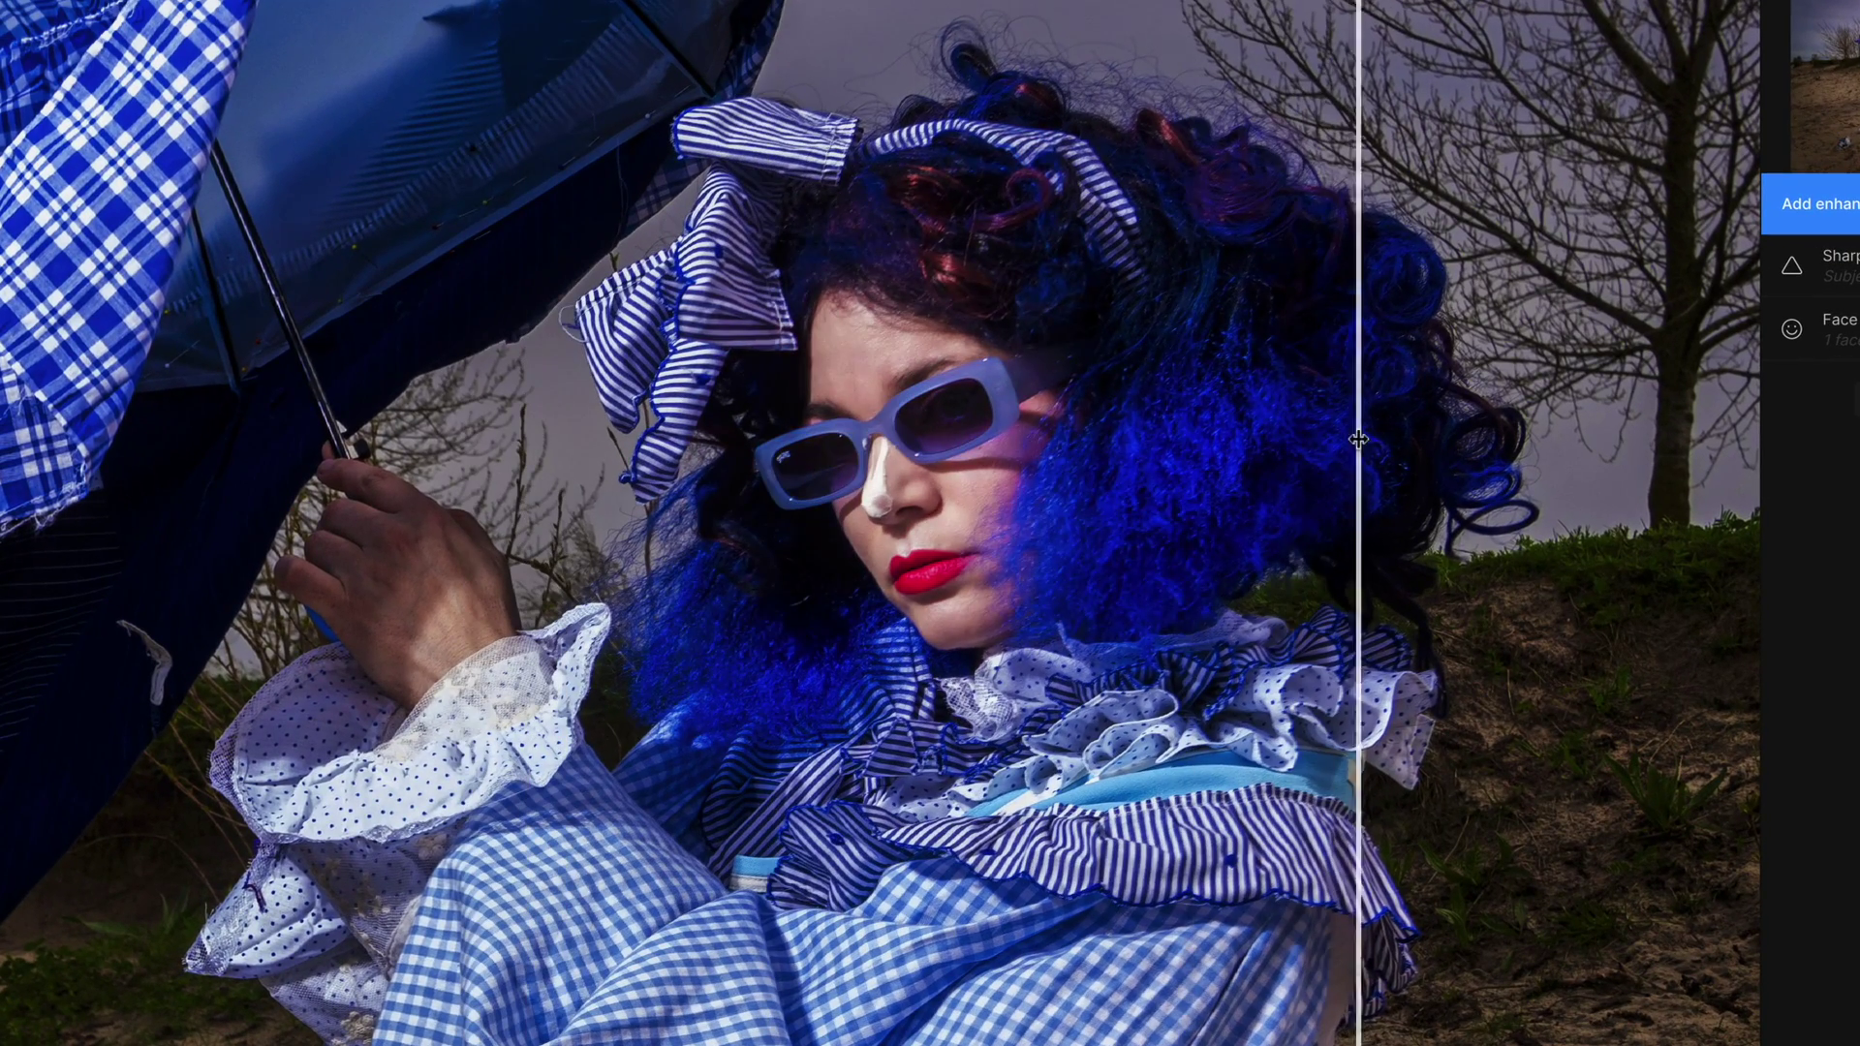
pyautogui.moveTo(1358, 440); pyautogui.dragTo(387, 378)
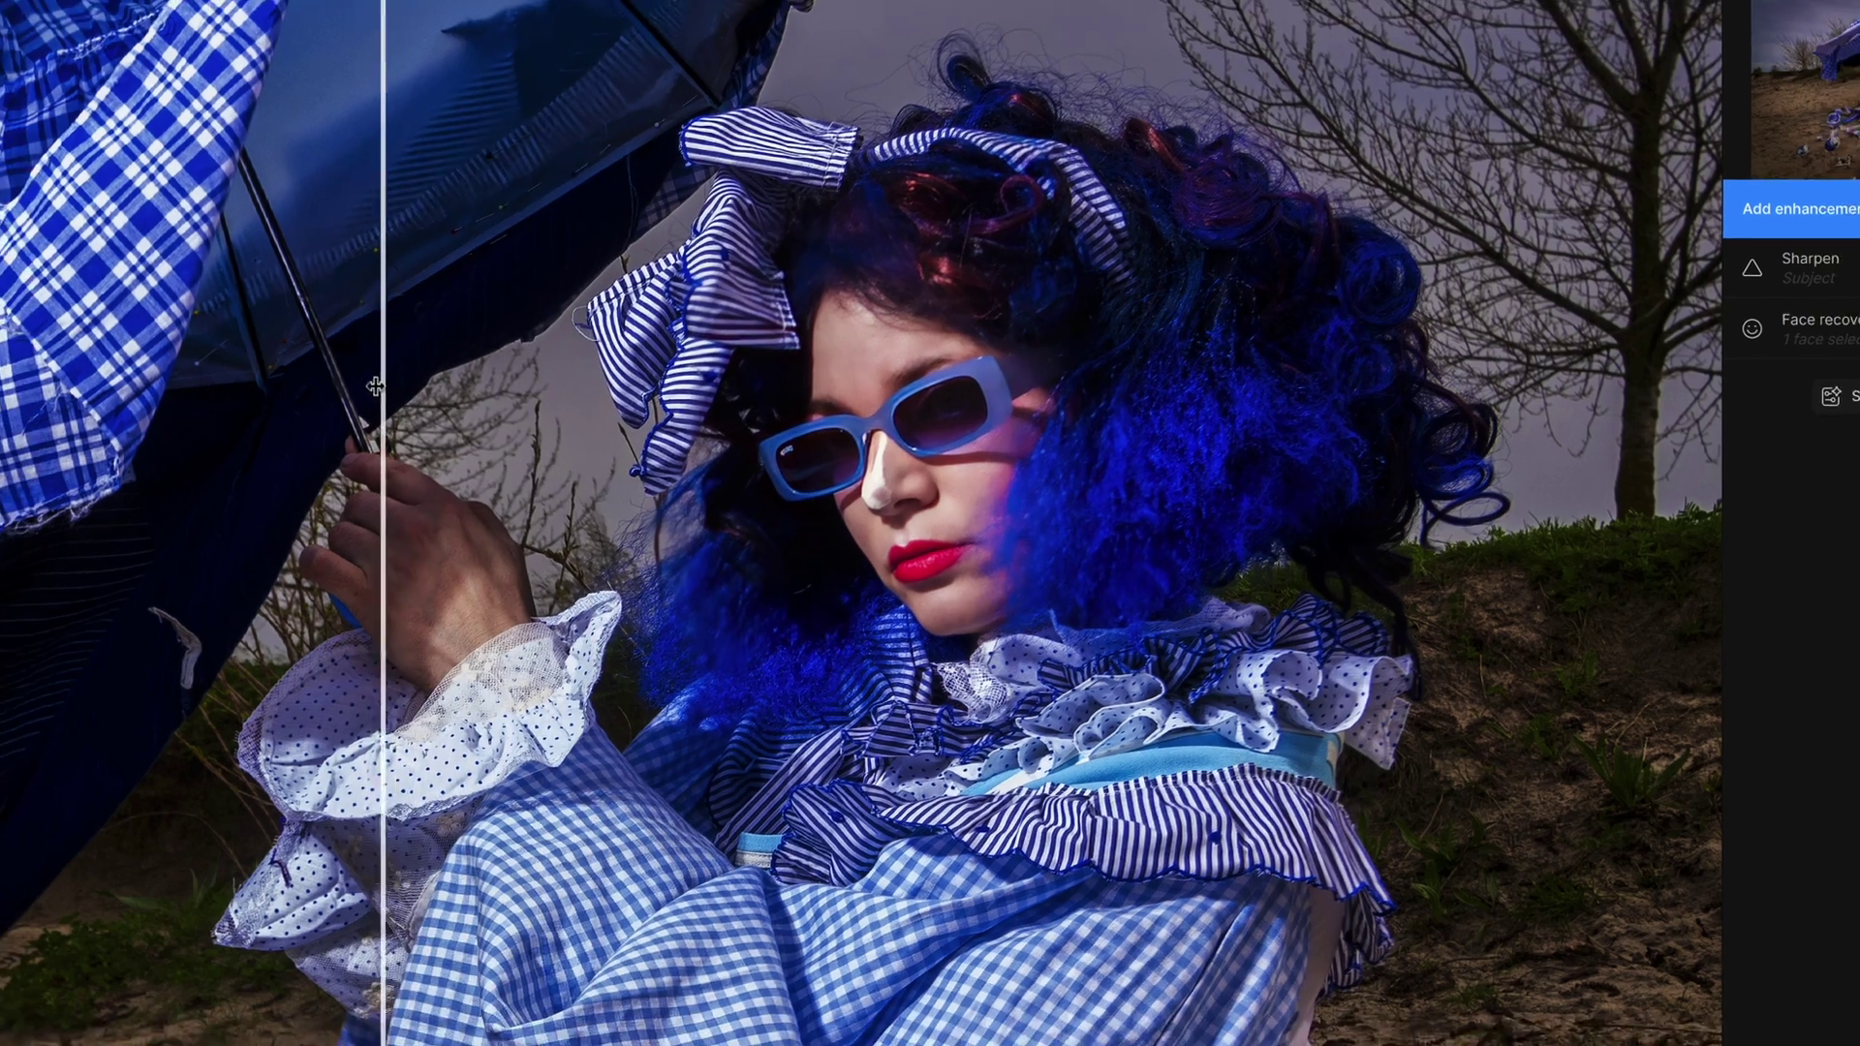
# Remove the Face recovery enhancement and change the Sharpen enhancement's auto selection to All
pyautogui.moveTo(1850, 340)
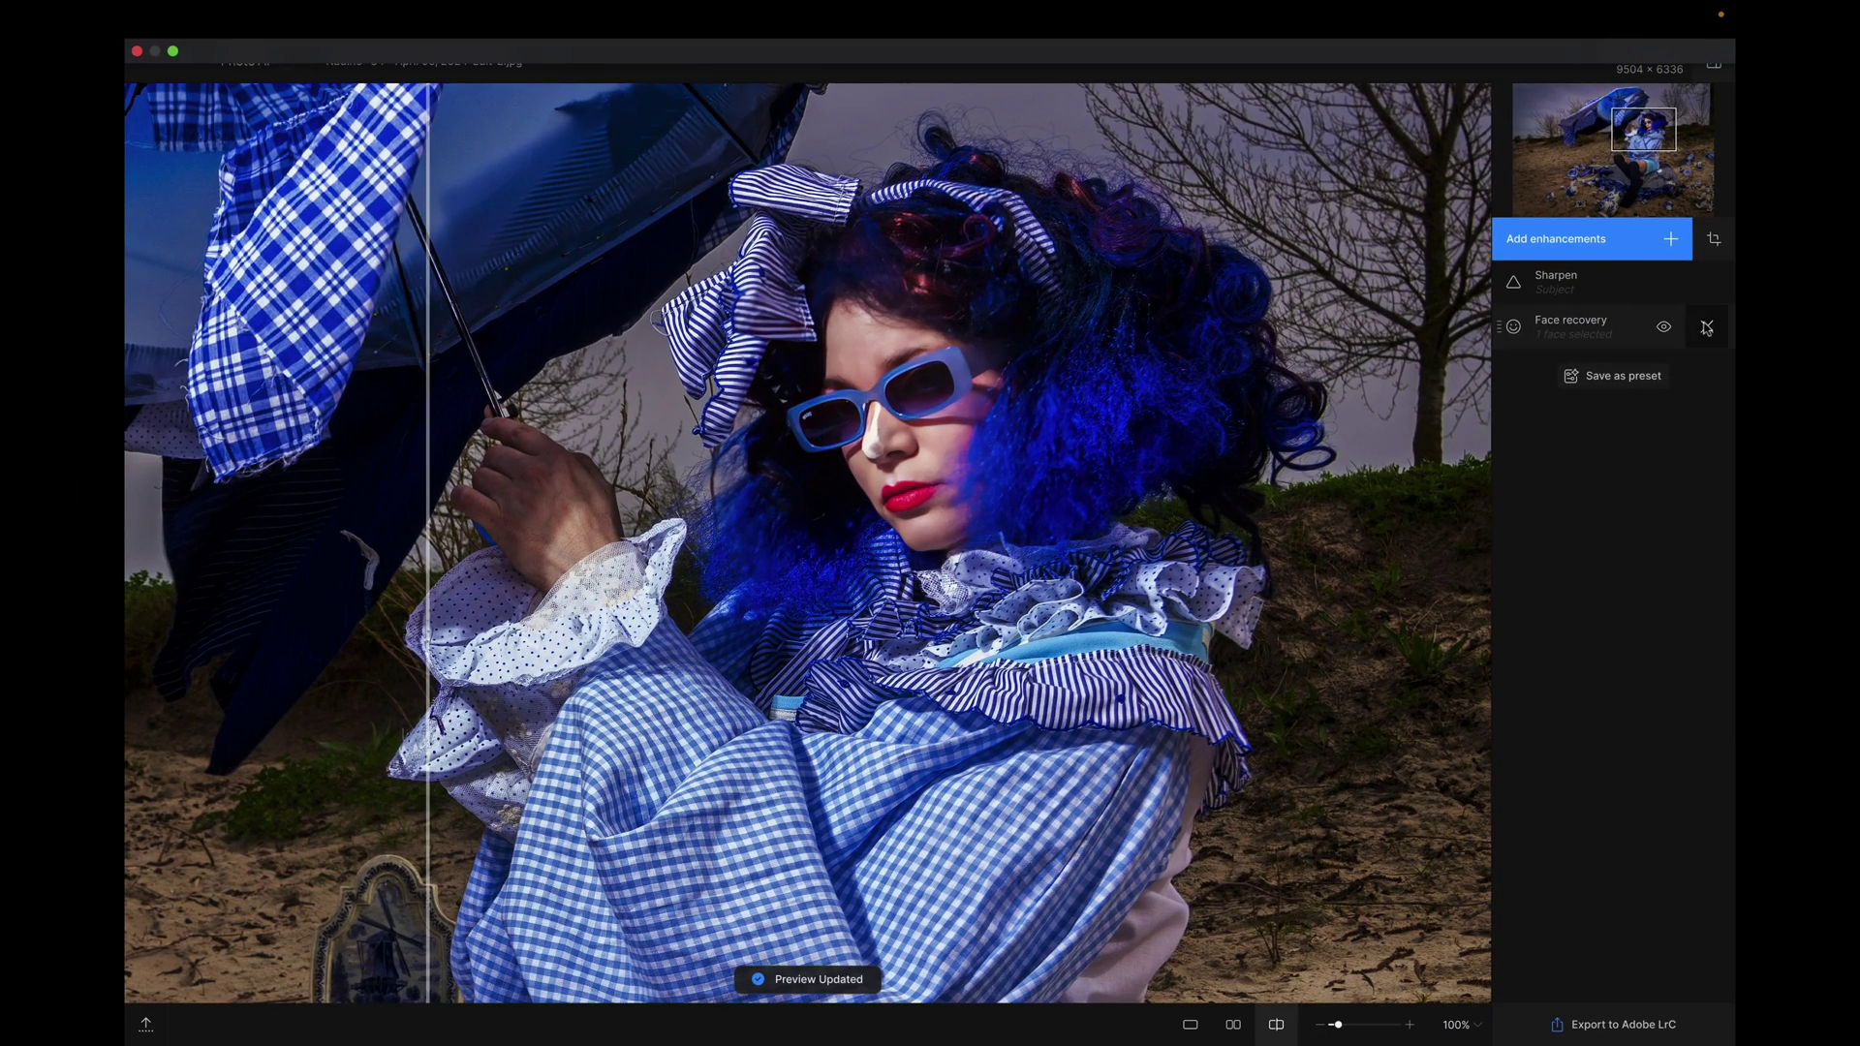
pyautogui.click(1708, 327)
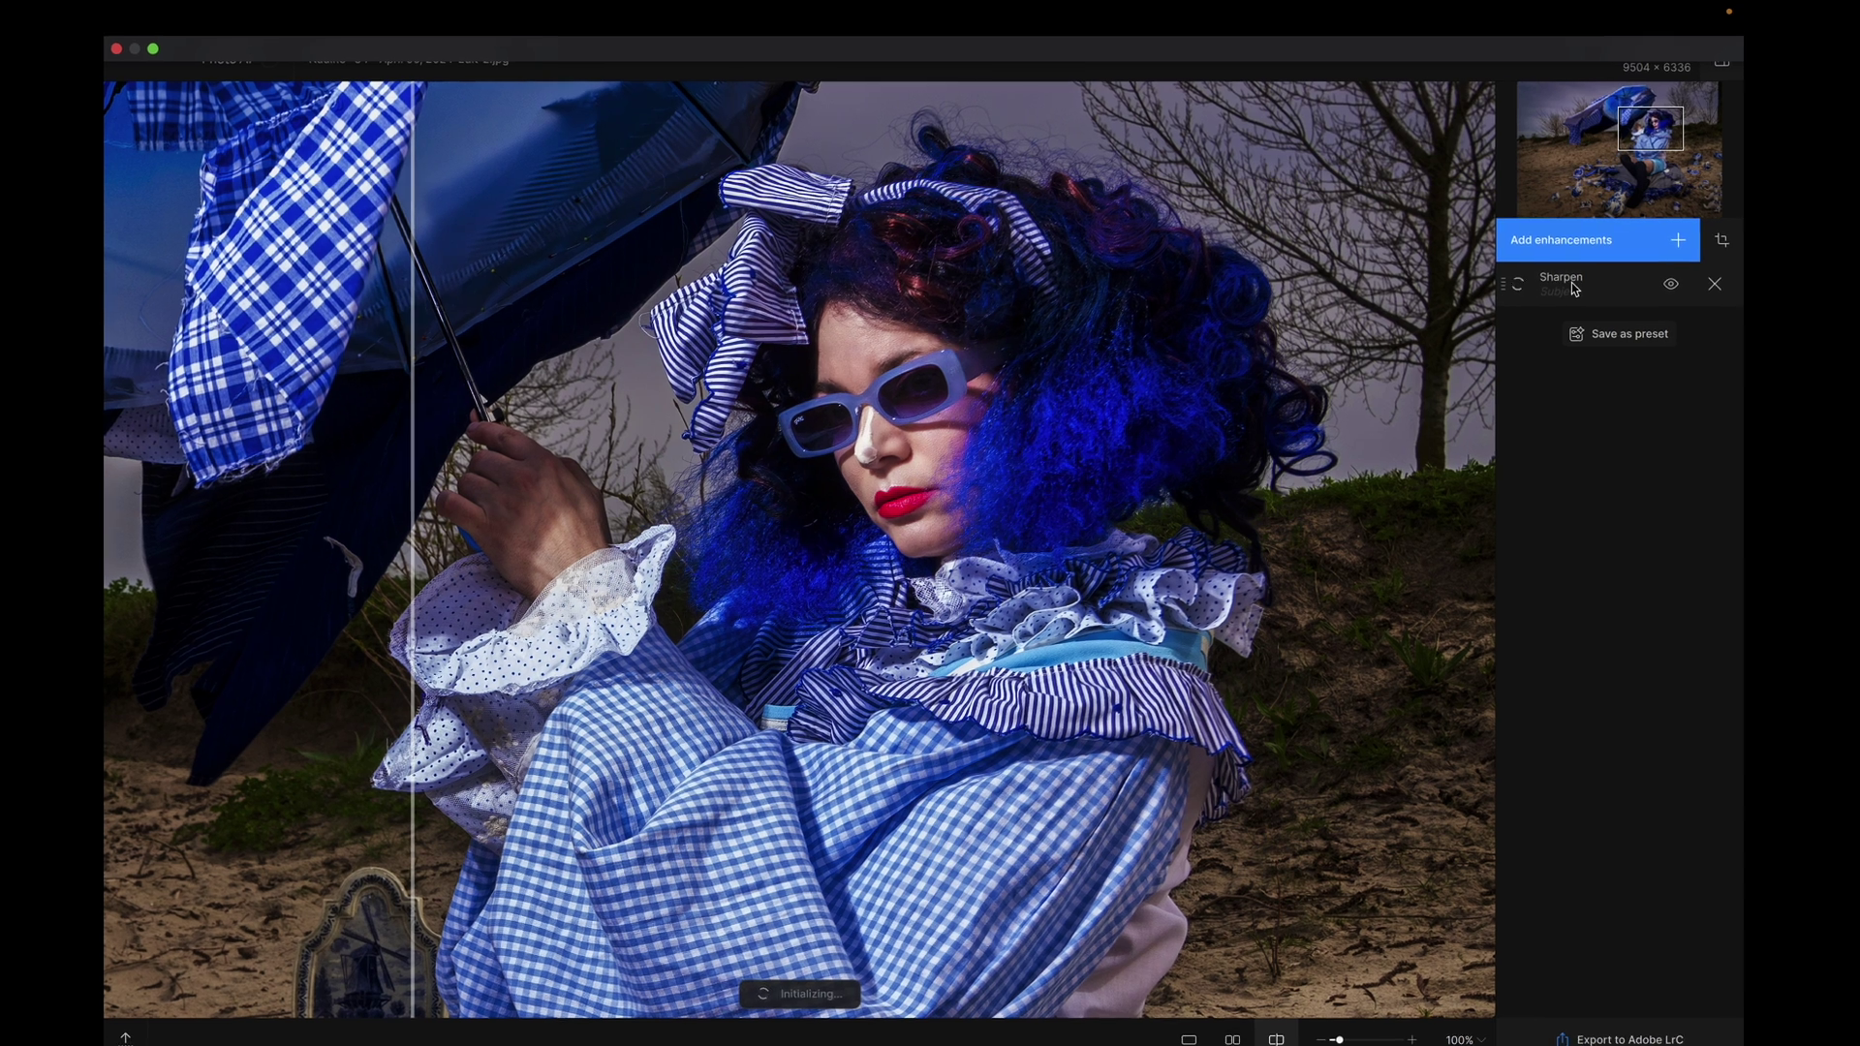
pyautogui.click(1573, 289)
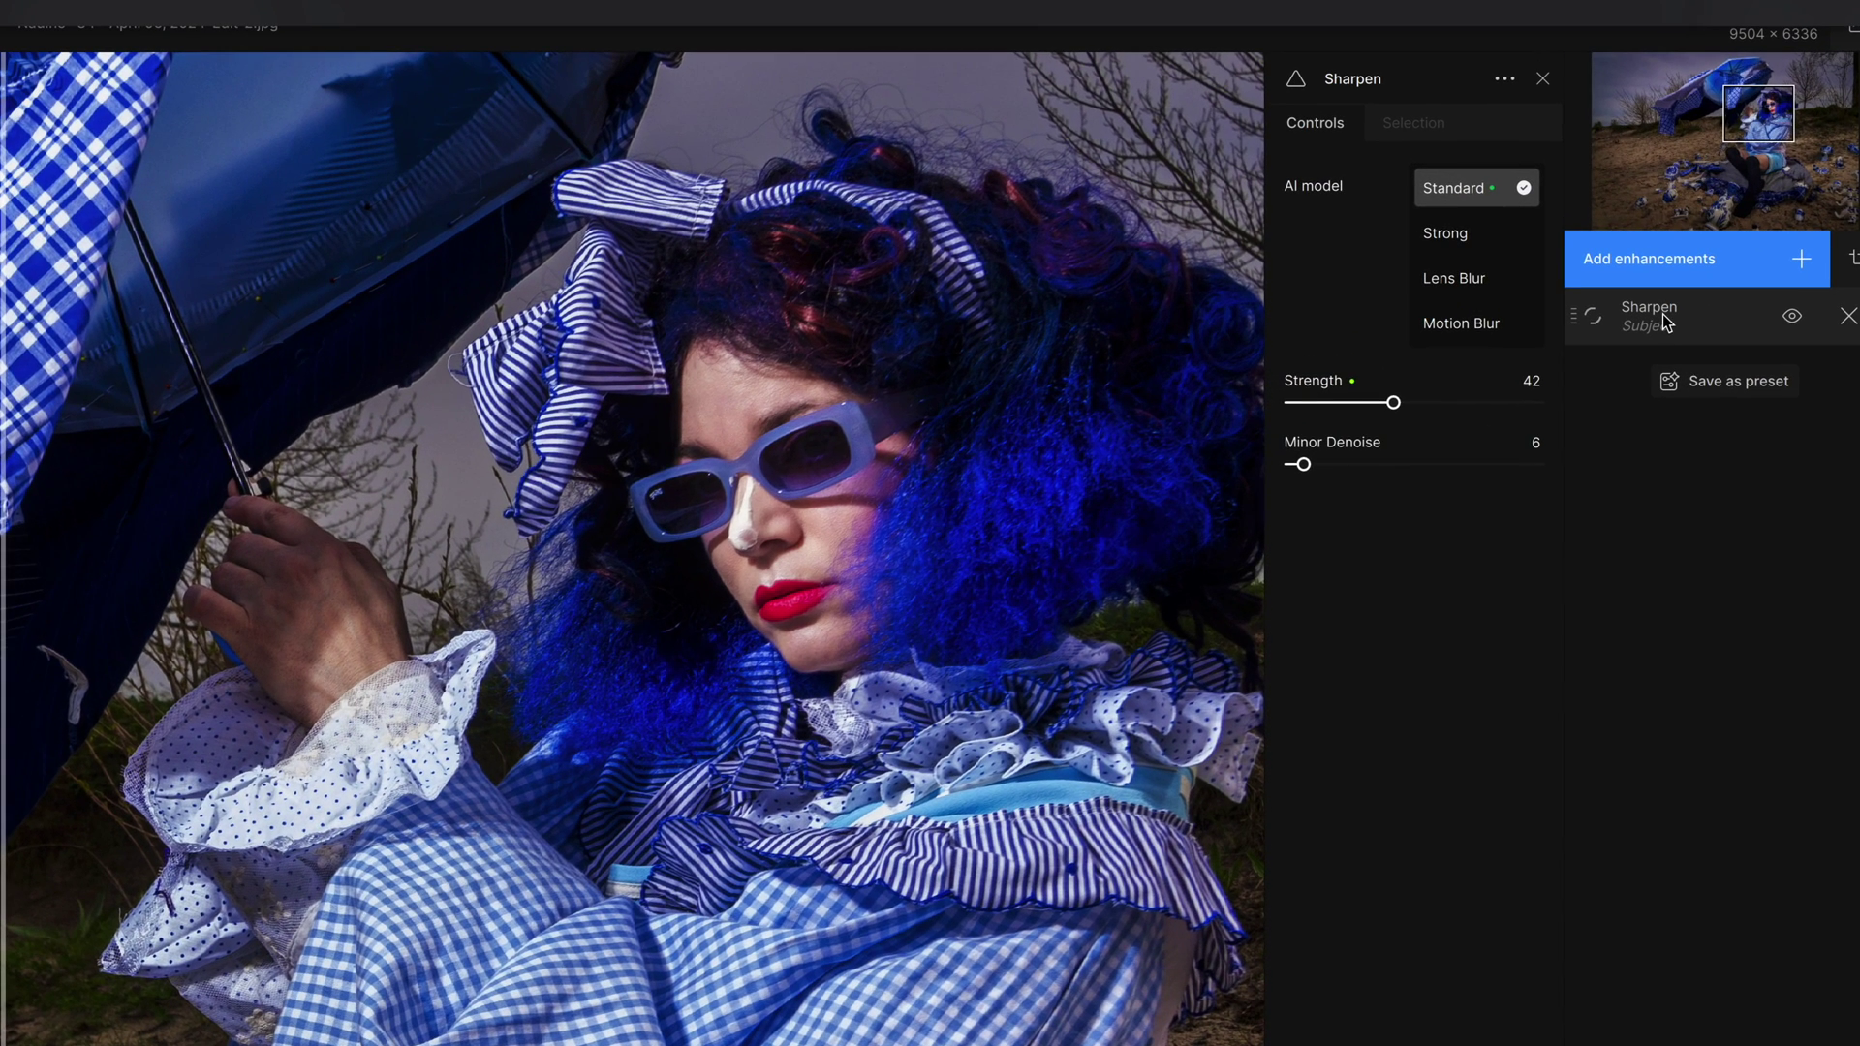
pyautogui.click(1437, 124)
pyautogui.click(1394, 206)
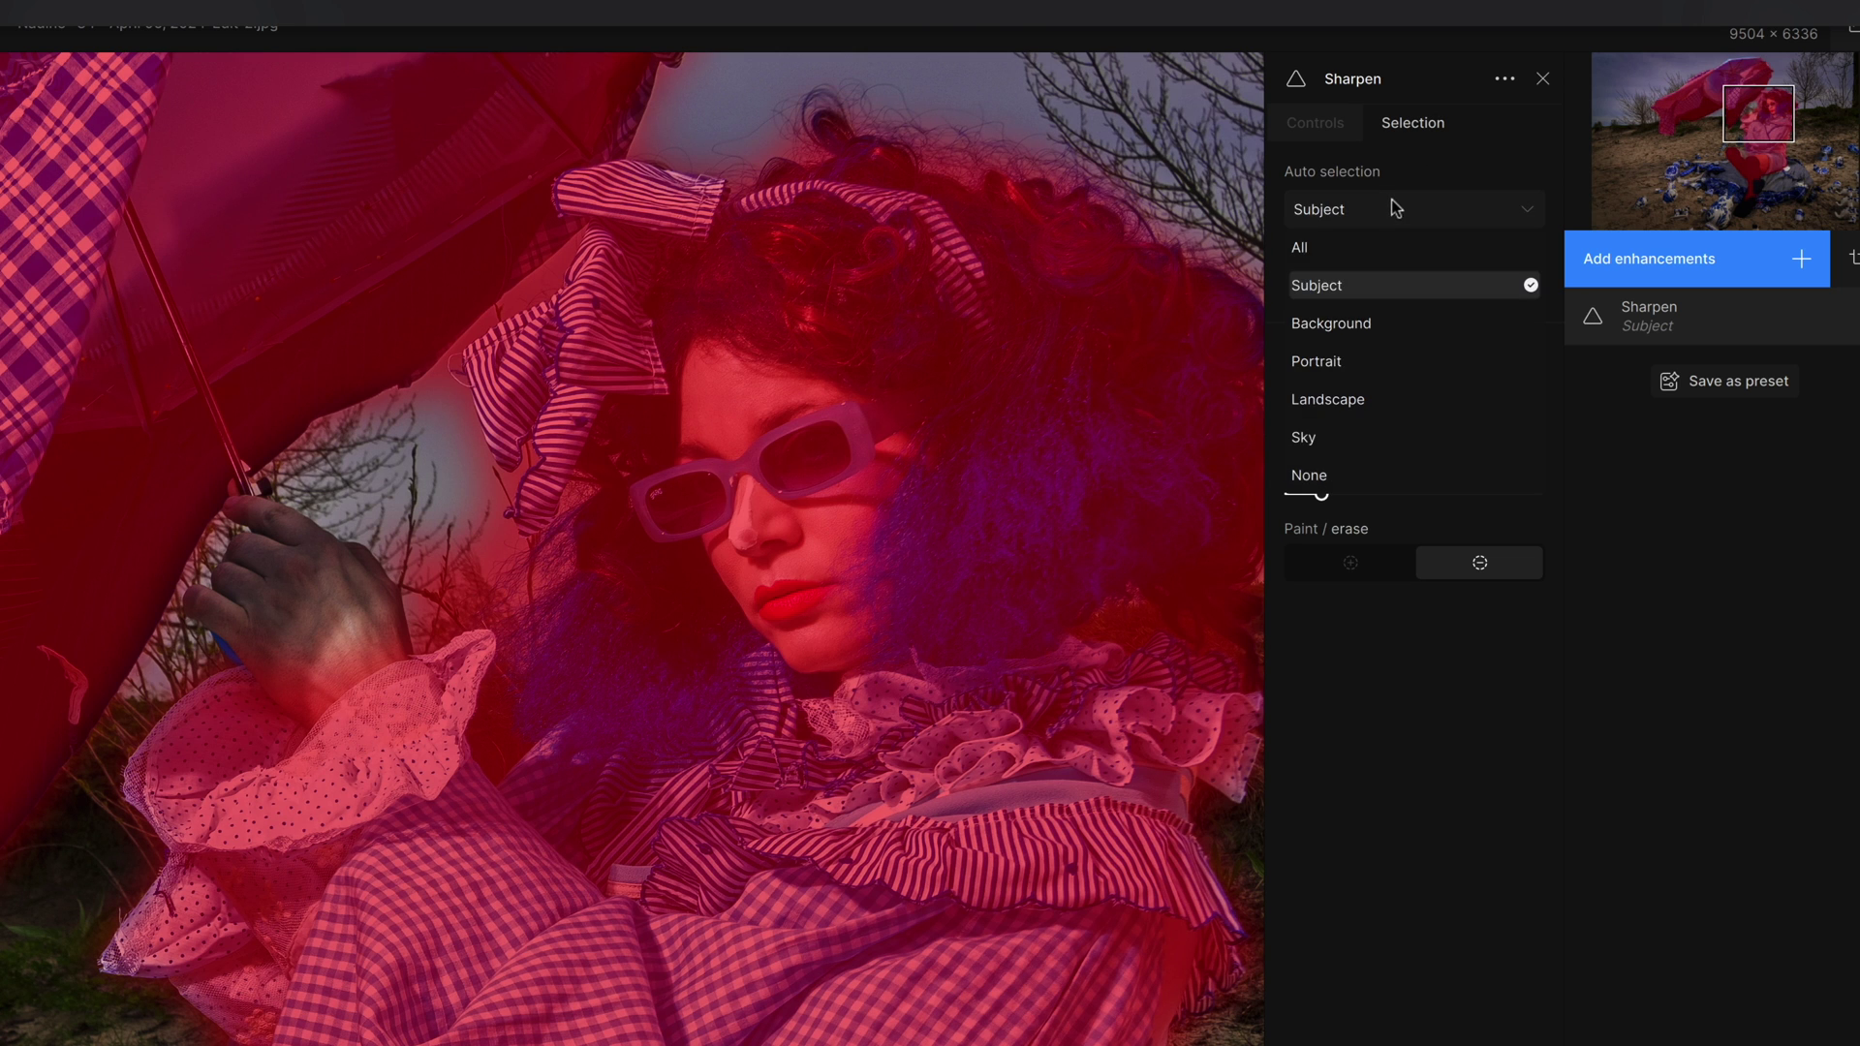
pyautogui.click(1324, 253)
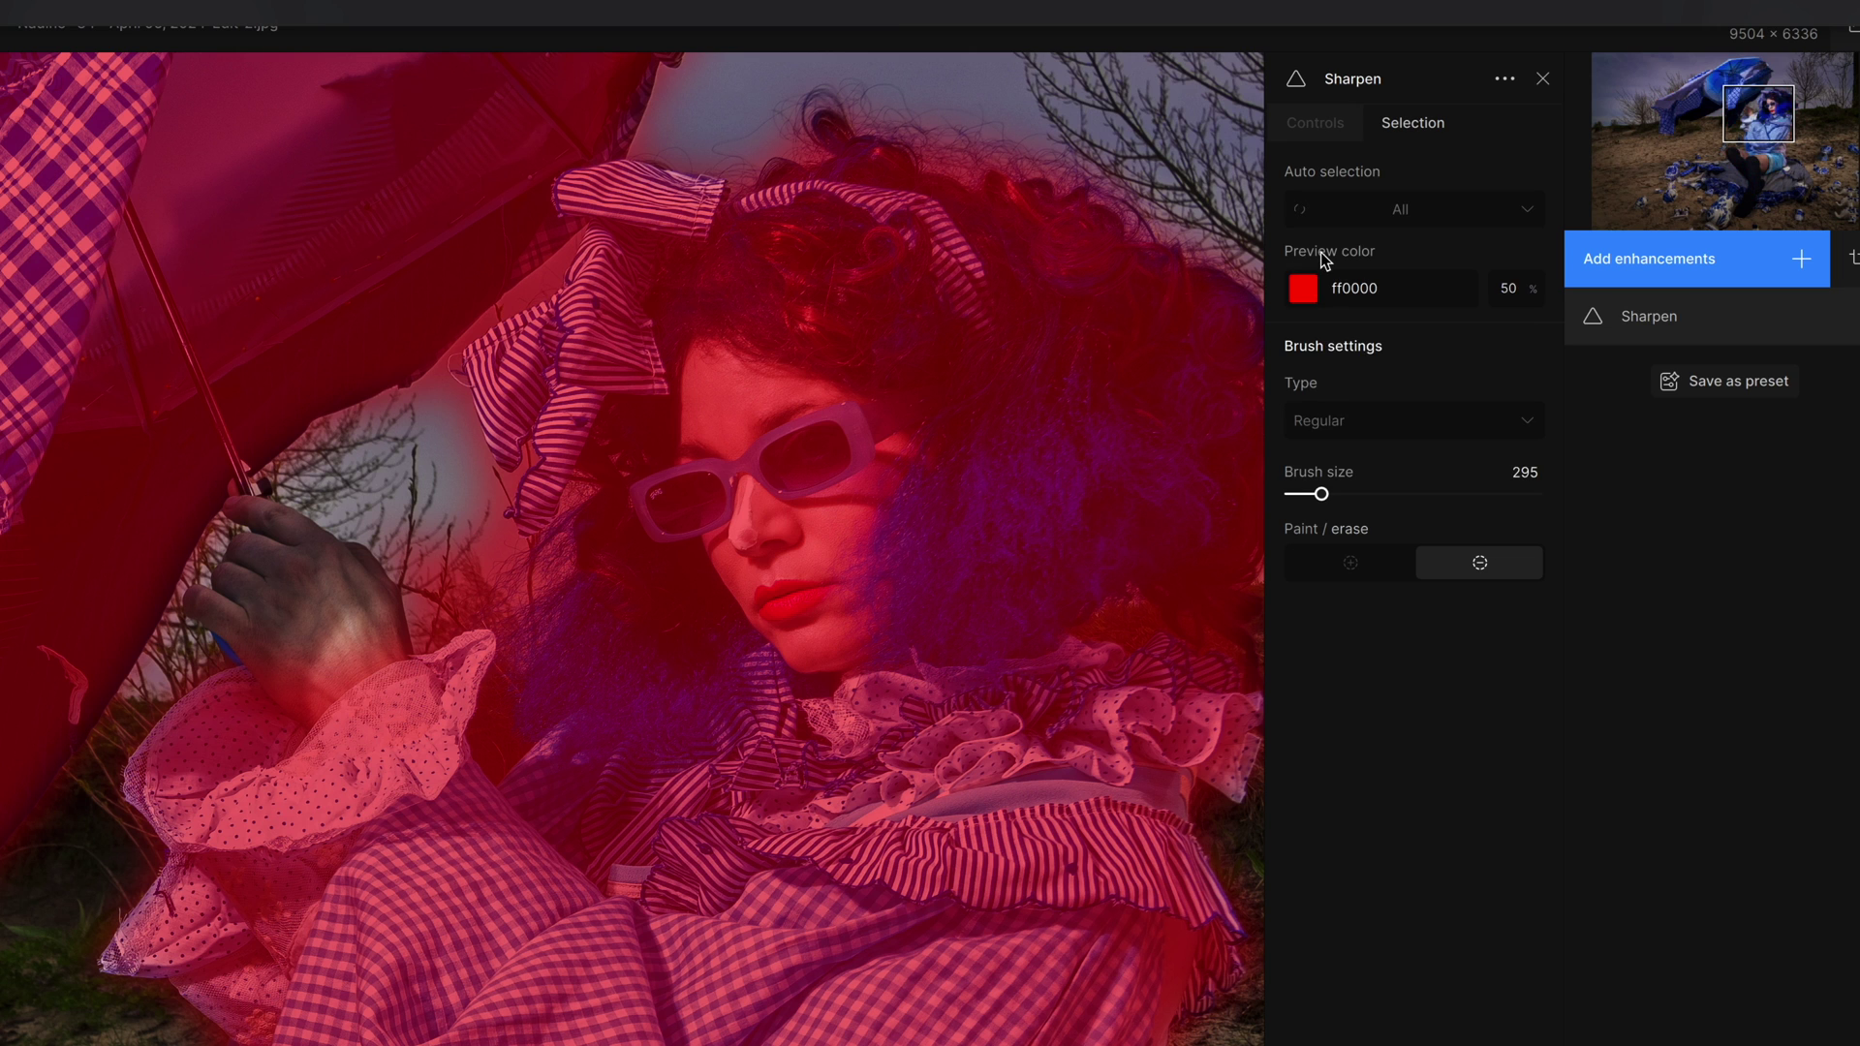
# Return to the Sharpen settings and compare the original and sharpened photo around the face, hair, dress and umbrella
pyautogui.click(1313, 124)
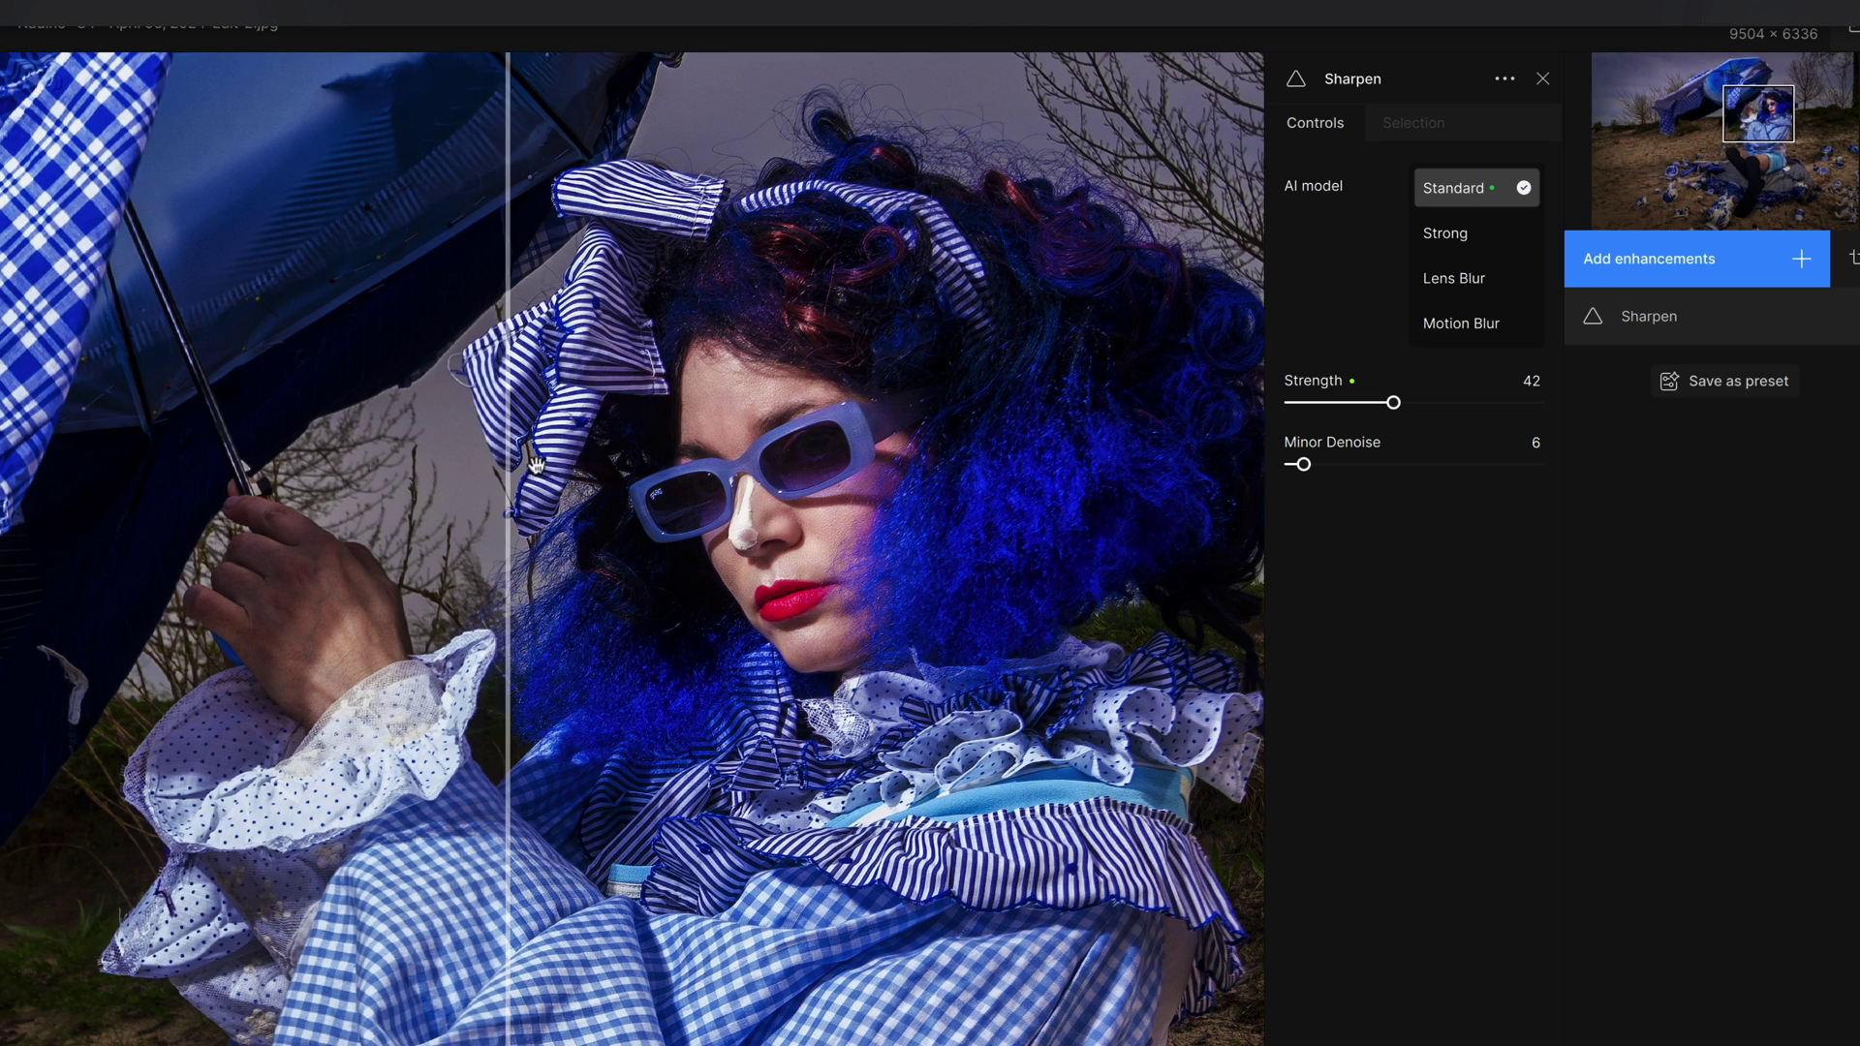
pyautogui.moveTo(508, 468); pyautogui.dragTo(998, 445)
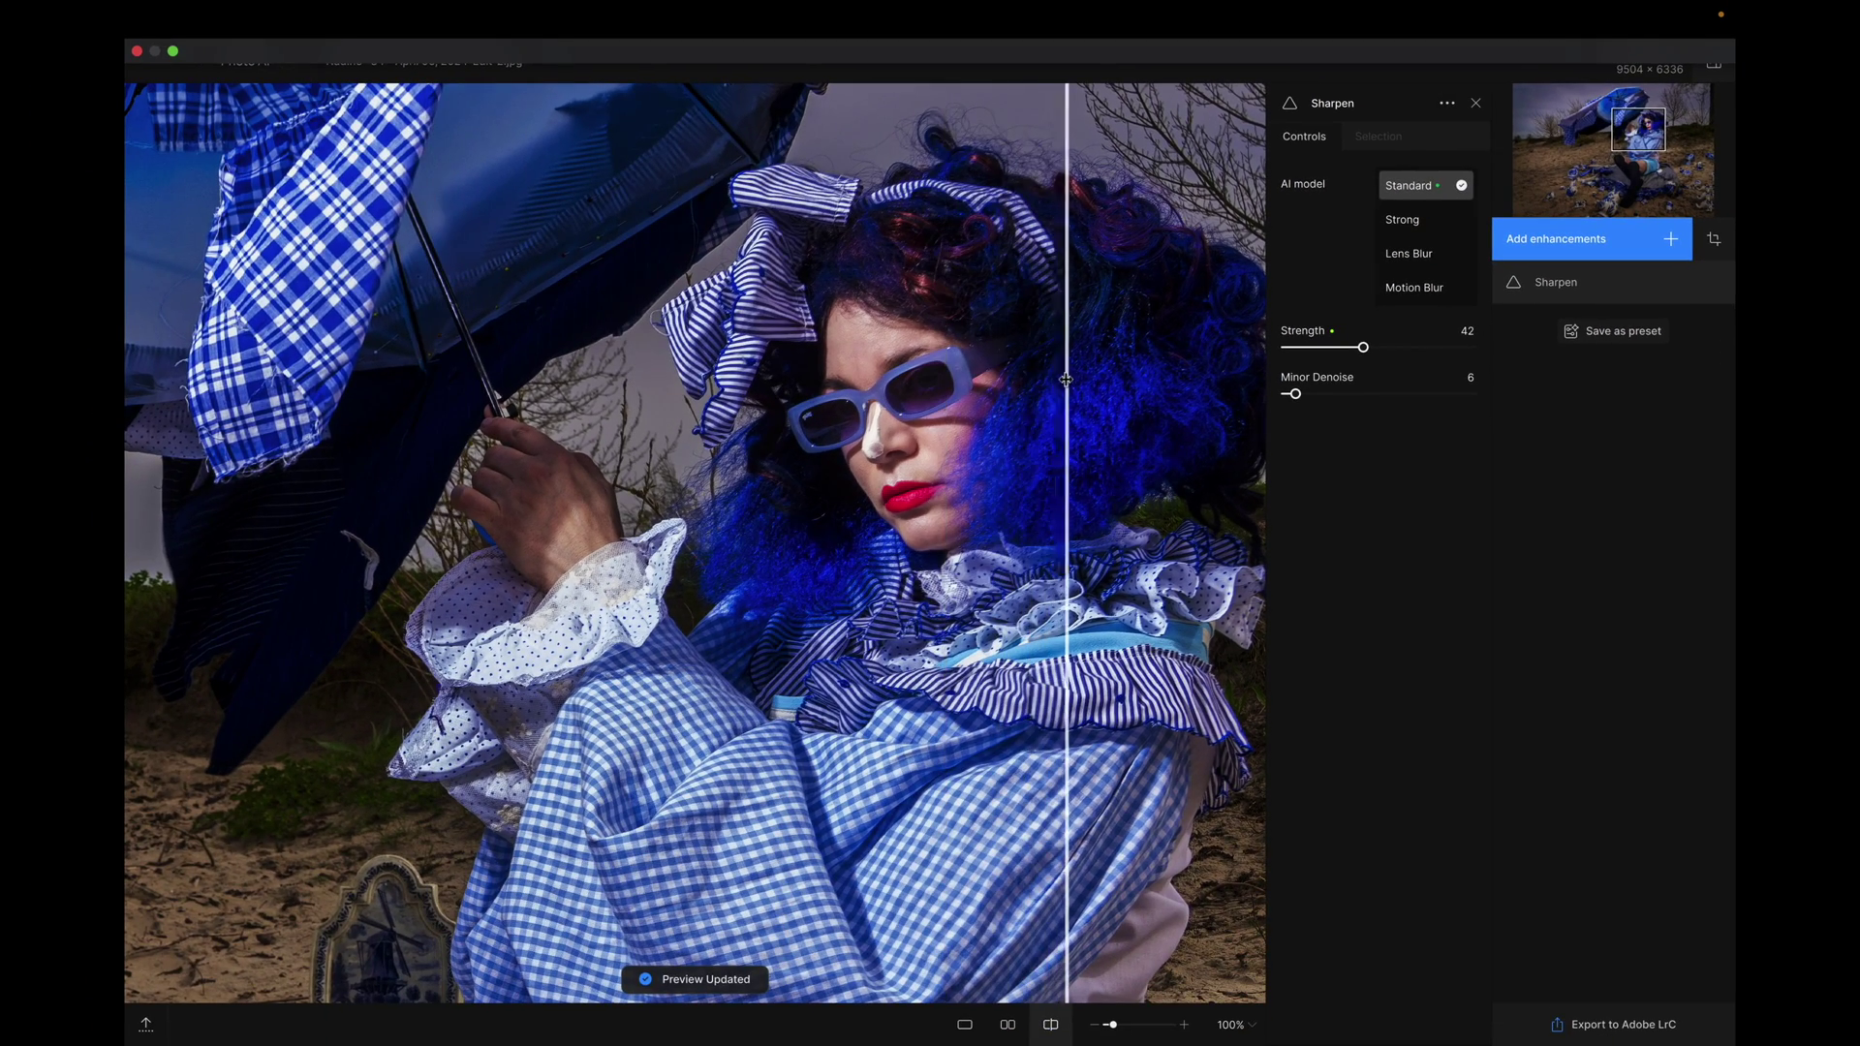
pyautogui.moveTo(1065, 379); pyautogui.dragTo(713, 468)
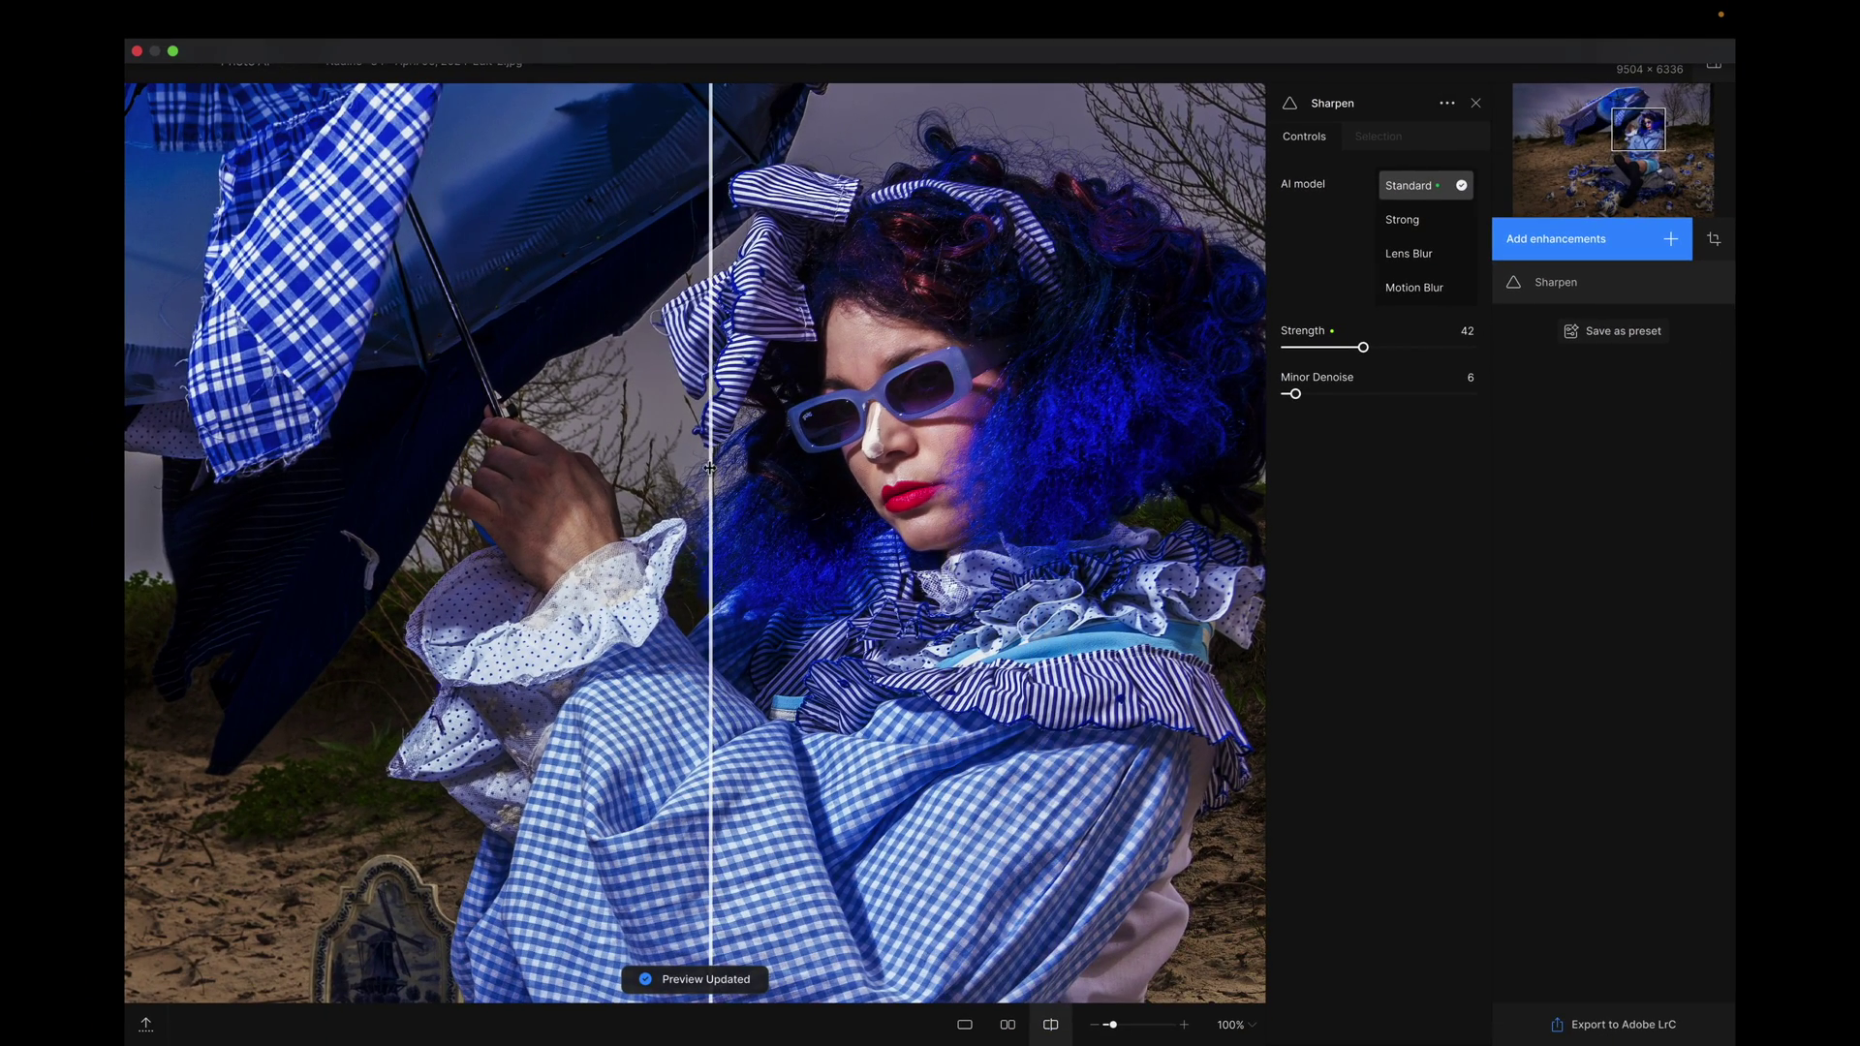
pyautogui.moveTo(1019, 361); pyautogui.dragTo(932, 429)
pyautogui.hscroll(5, 932, 429)
pyautogui.scroll(3, 931, 430)
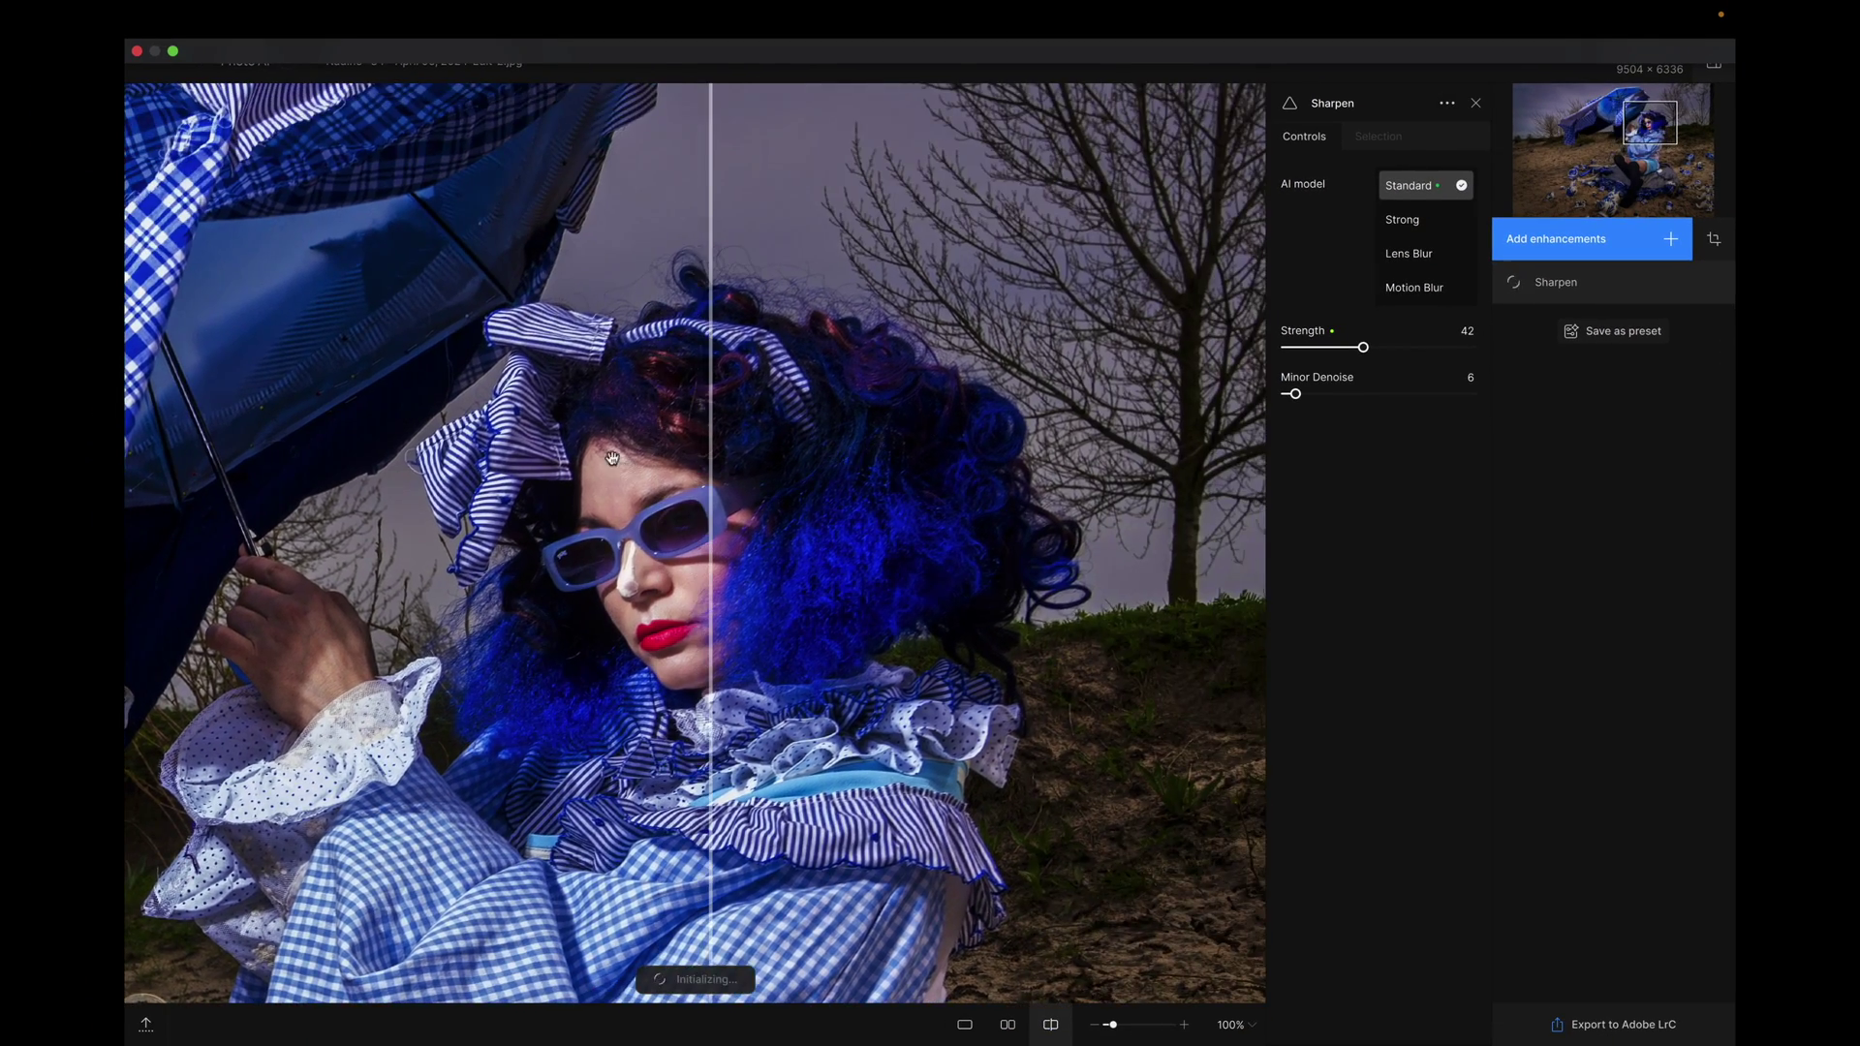
pyautogui.moveTo(707, 425); pyautogui.dragTo(331, 393)
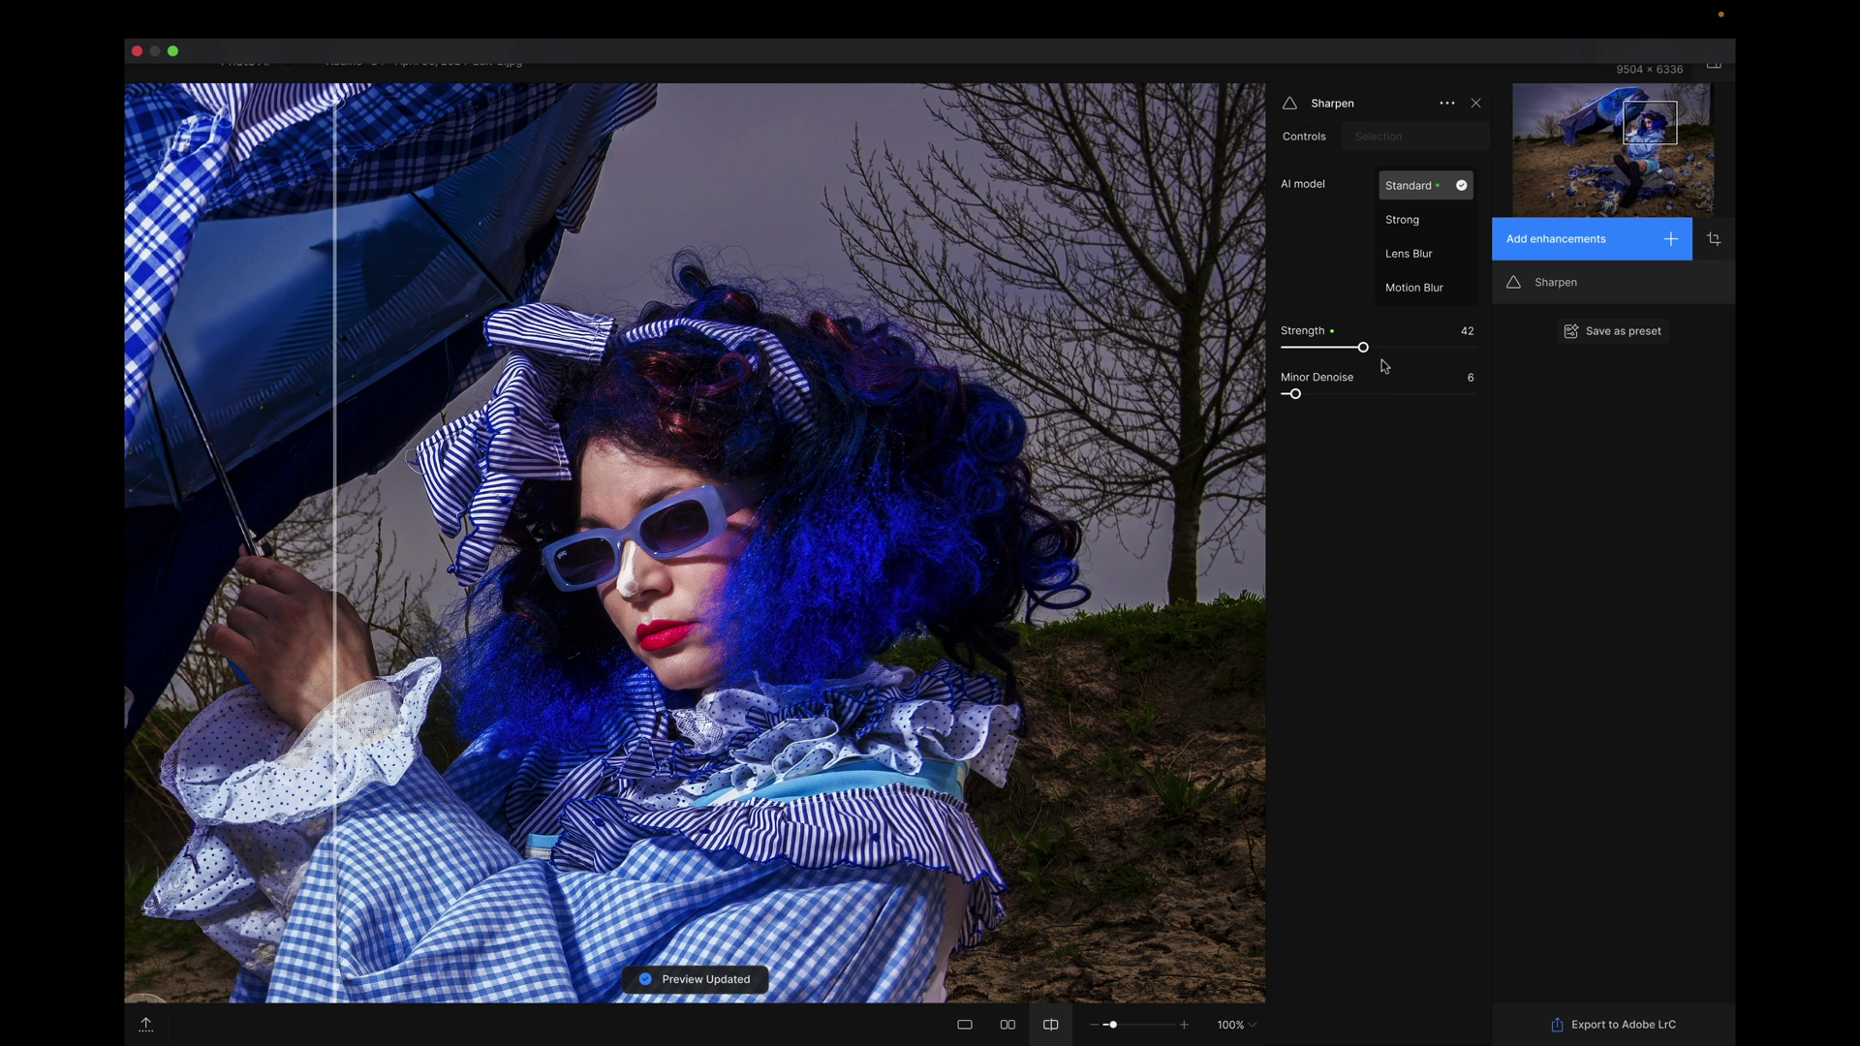
# Set the Sharpen strength to 100 and compare the result with the original across the face, dress and sand
pyautogui.moveTo(1367, 353); pyautogui.dragTo(1487, 352)
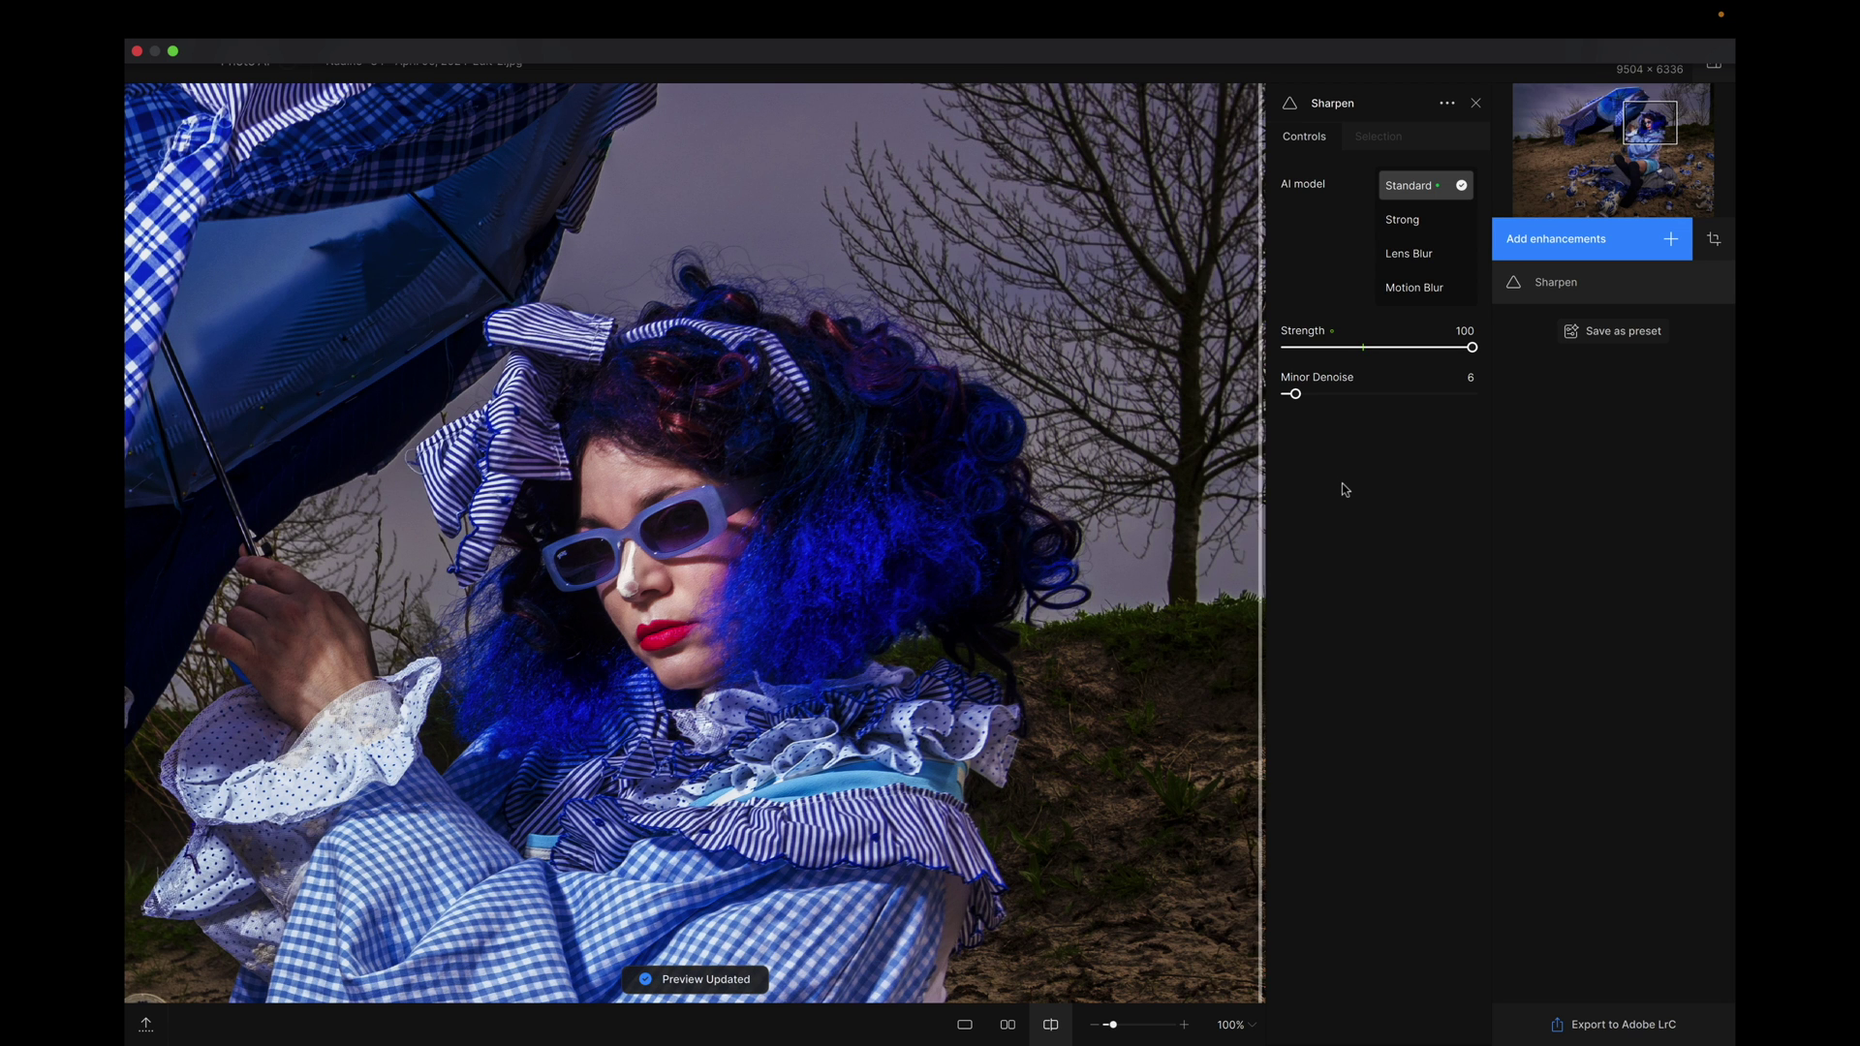
pyautogui.moveTo(1259, 500); pyautogui.dragTo(231, 563)
pyautogui.scroll(-3, 593, 558)
pyautogui.scroll(-5, 592, 557)
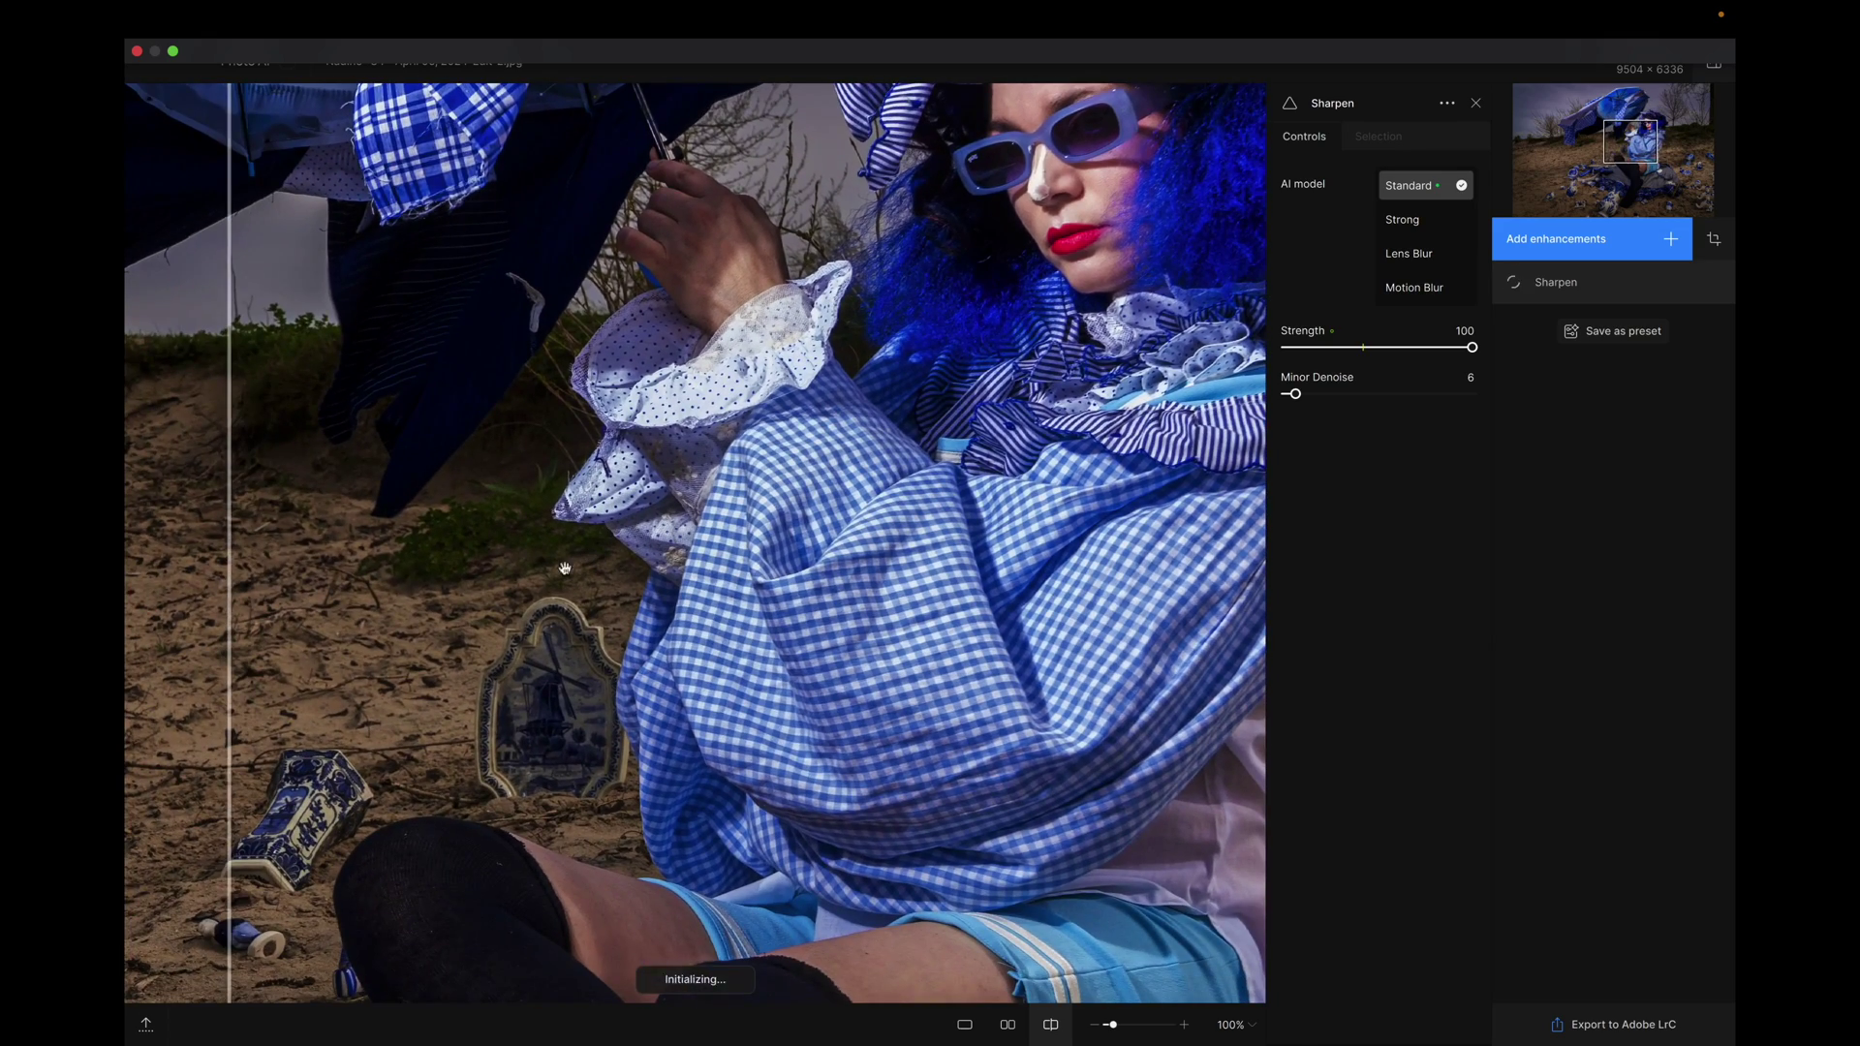
pyautogui.moveTo(225, 518); pyautogui.dragTo(936, 569)
pyautogui.moveTo(177, 592); pyautogui.dragTo(288, 602)
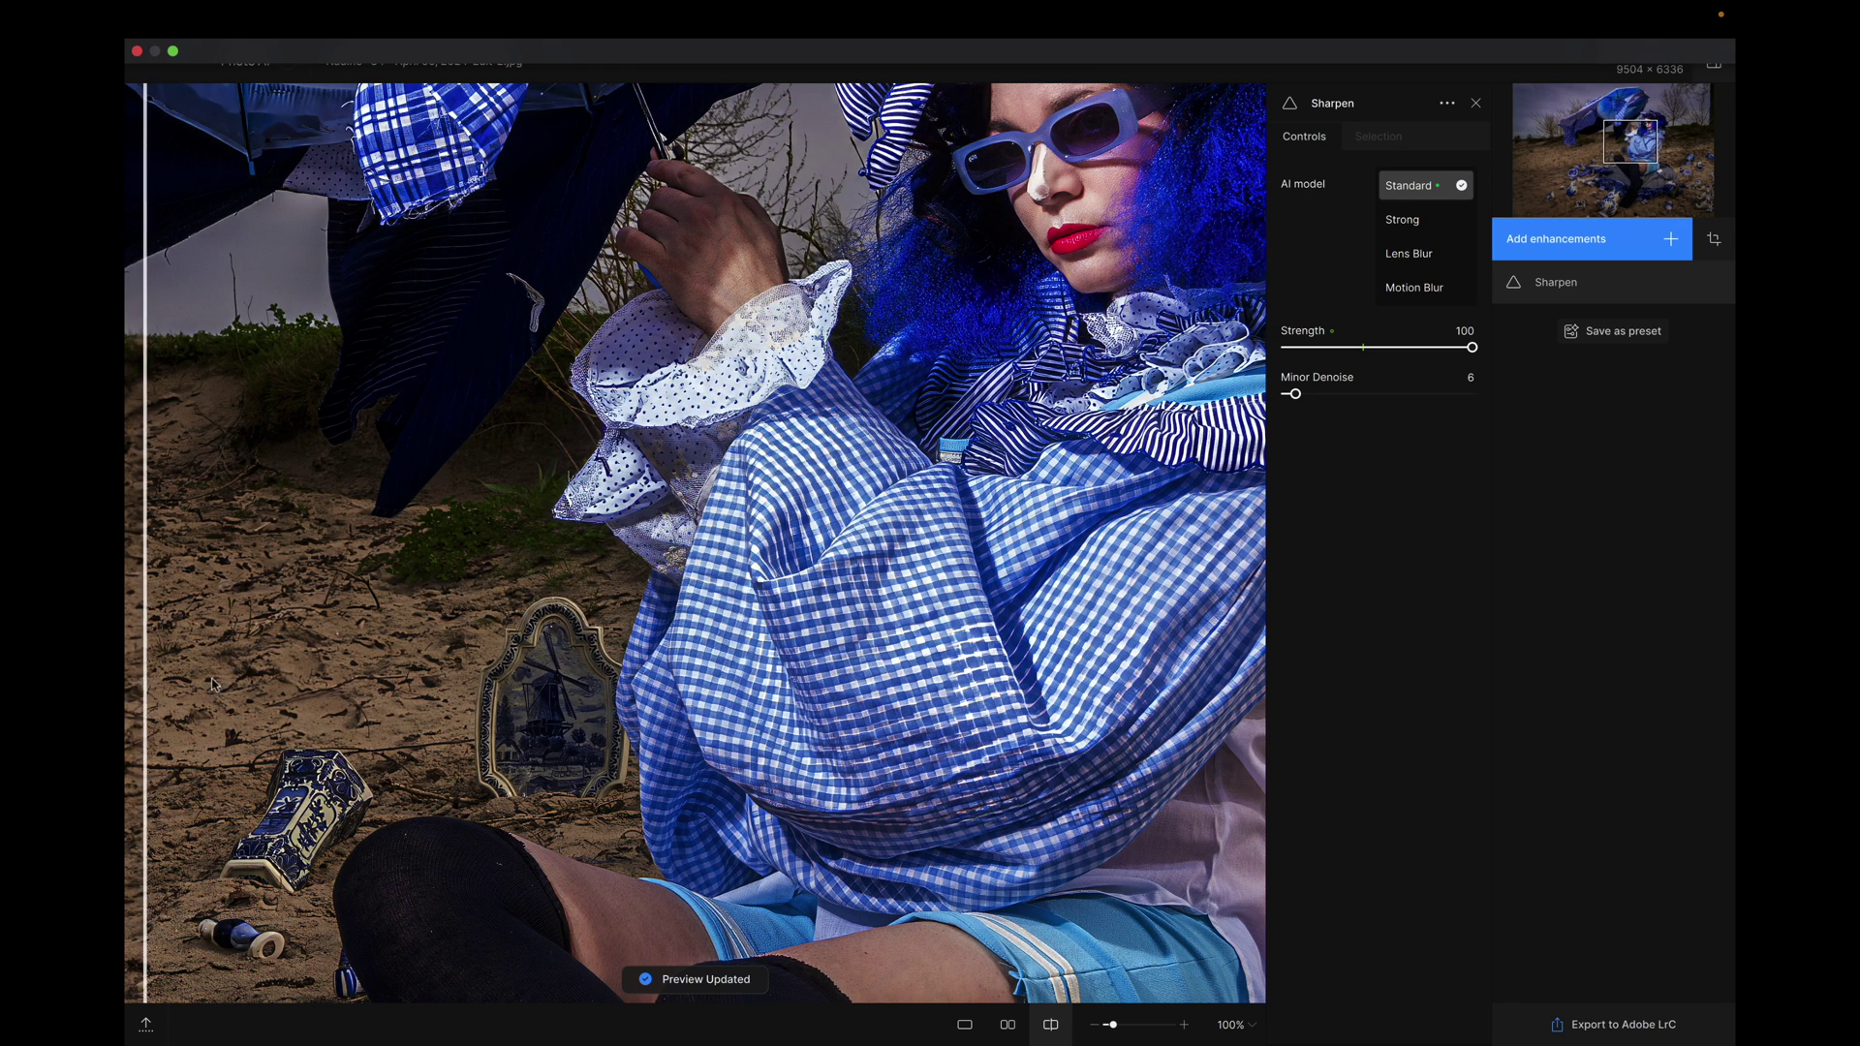
# Examine the strongly sharpened photo against the original, from the face and umbrella down to the dress, porcelain and sand
pyautogui.moveTo(213, 684); pyautogui.dragTo(322, 600)
pyautogui.moveTo(865, 426); pyautogui.dragTo(593, 454)
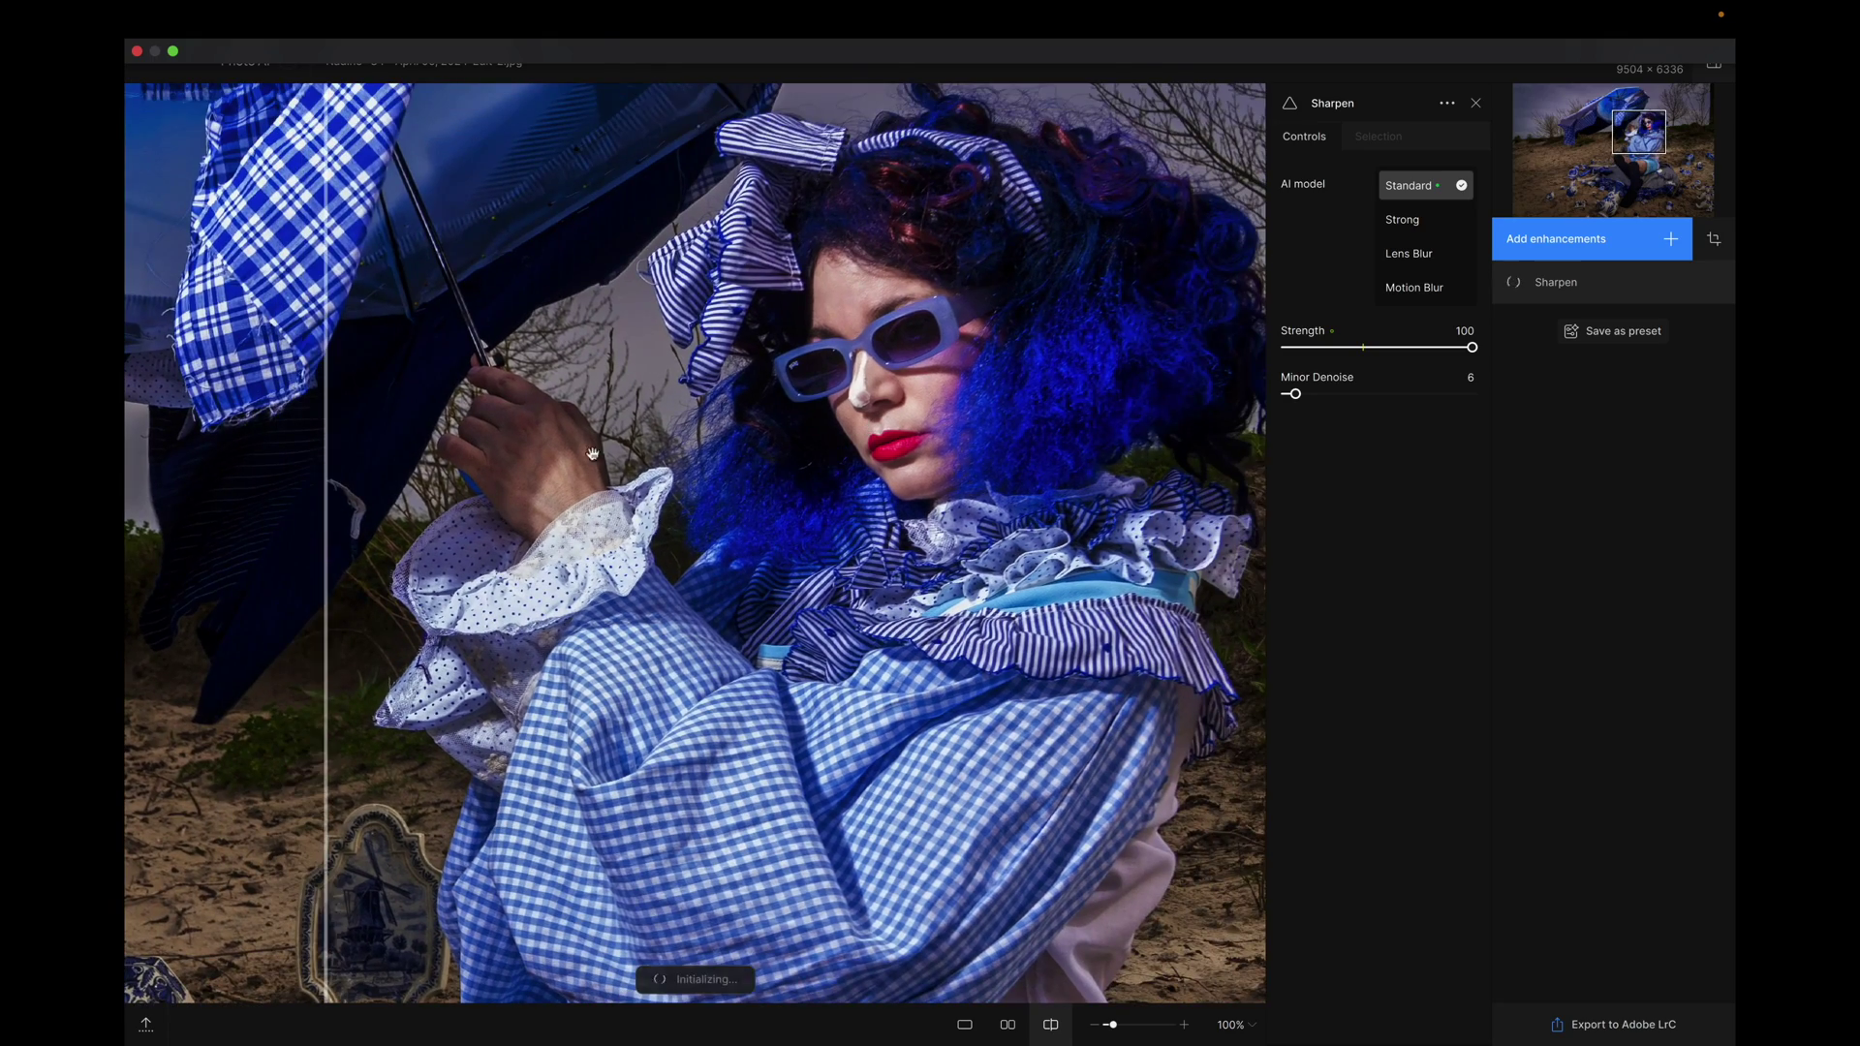
pyautogui.moveTo(320, 385); pyautogui.dragTo(270, 411)
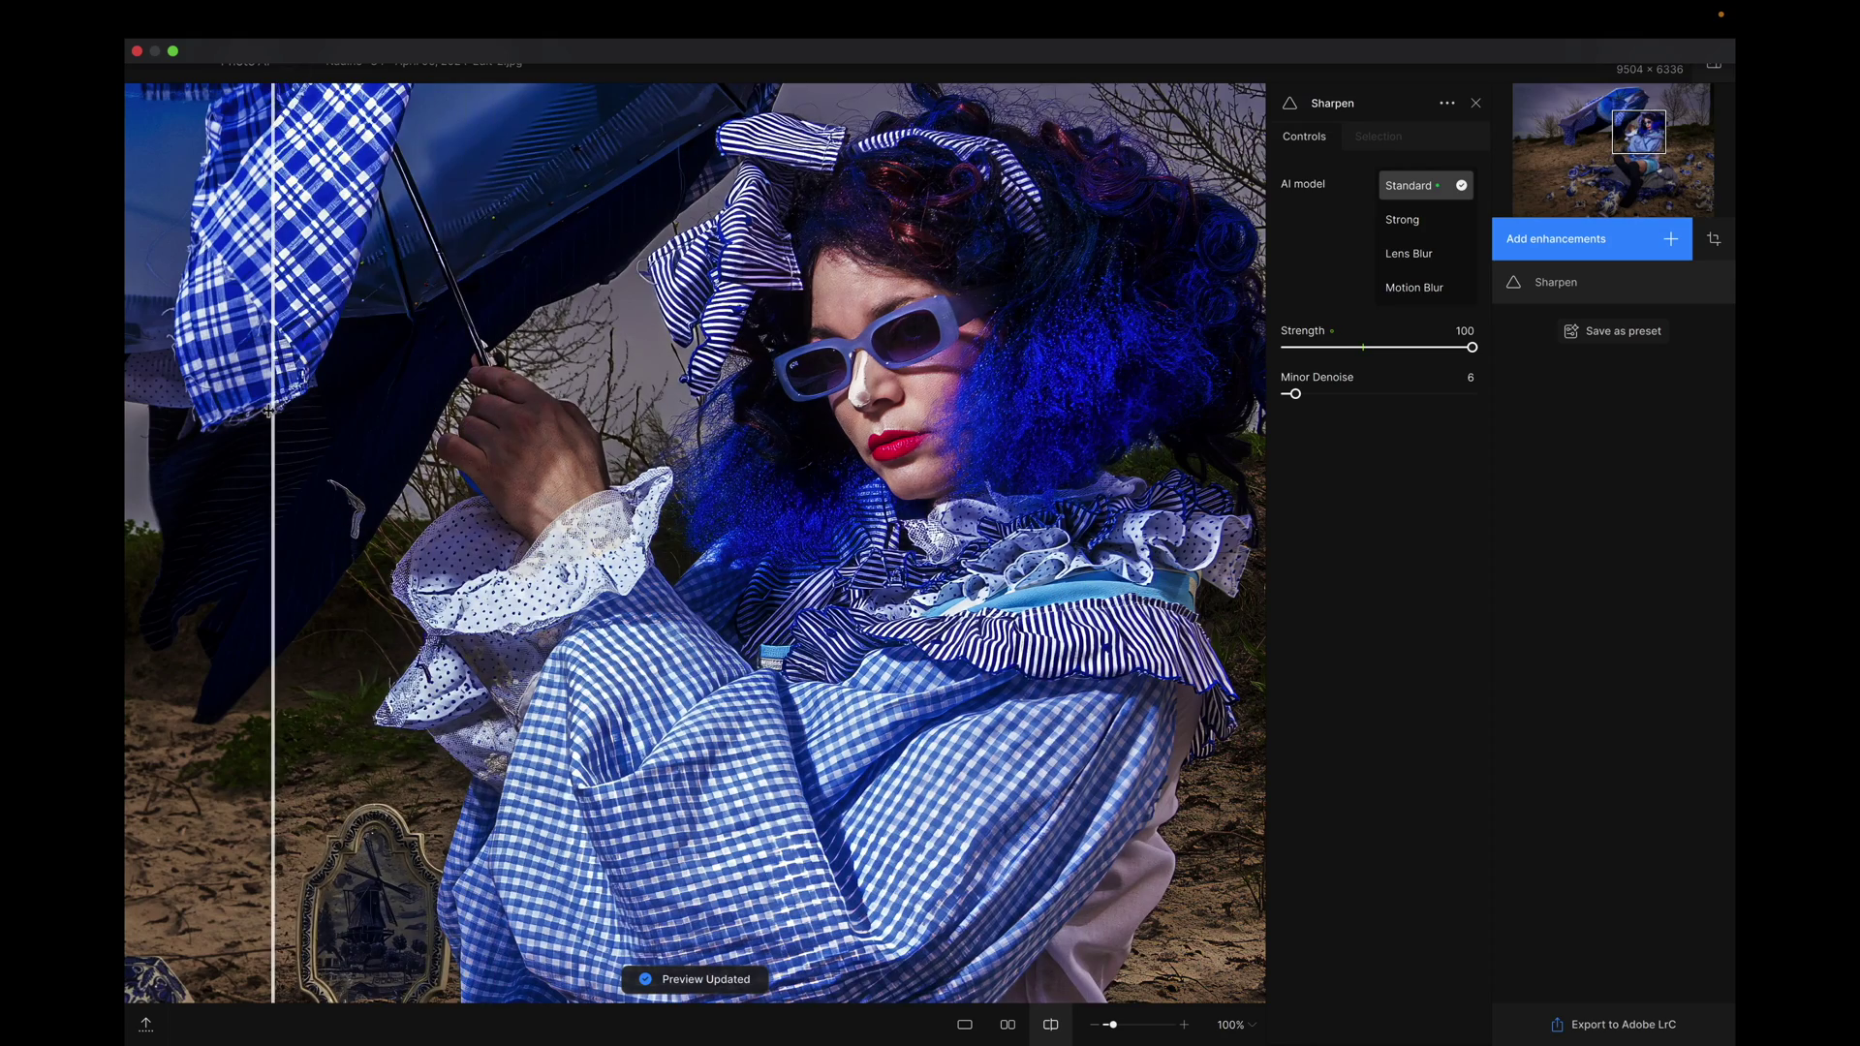
pyautogui.scroll(-5, 433, 473)
pyautogui.hscroll(-5, 433, 473)
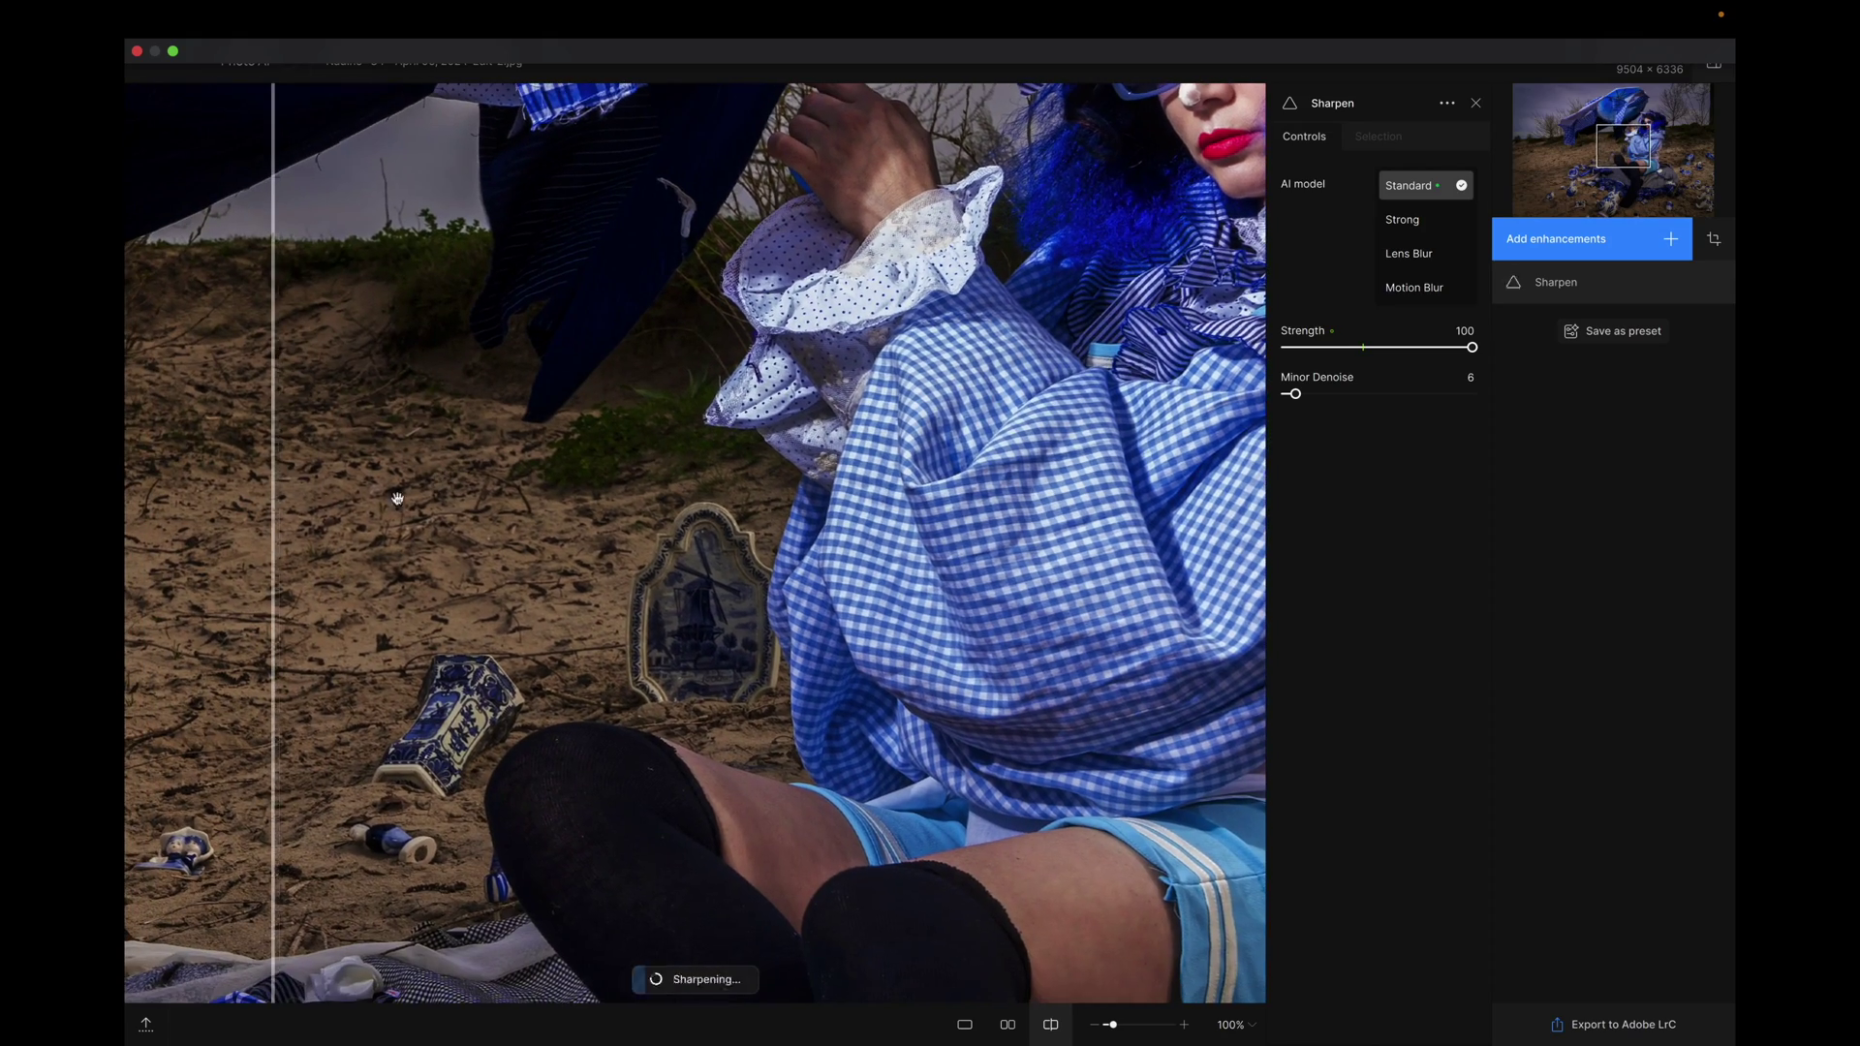
pyautogui.moveTo(810, 482); pyautogui.dragTo(329, 469)
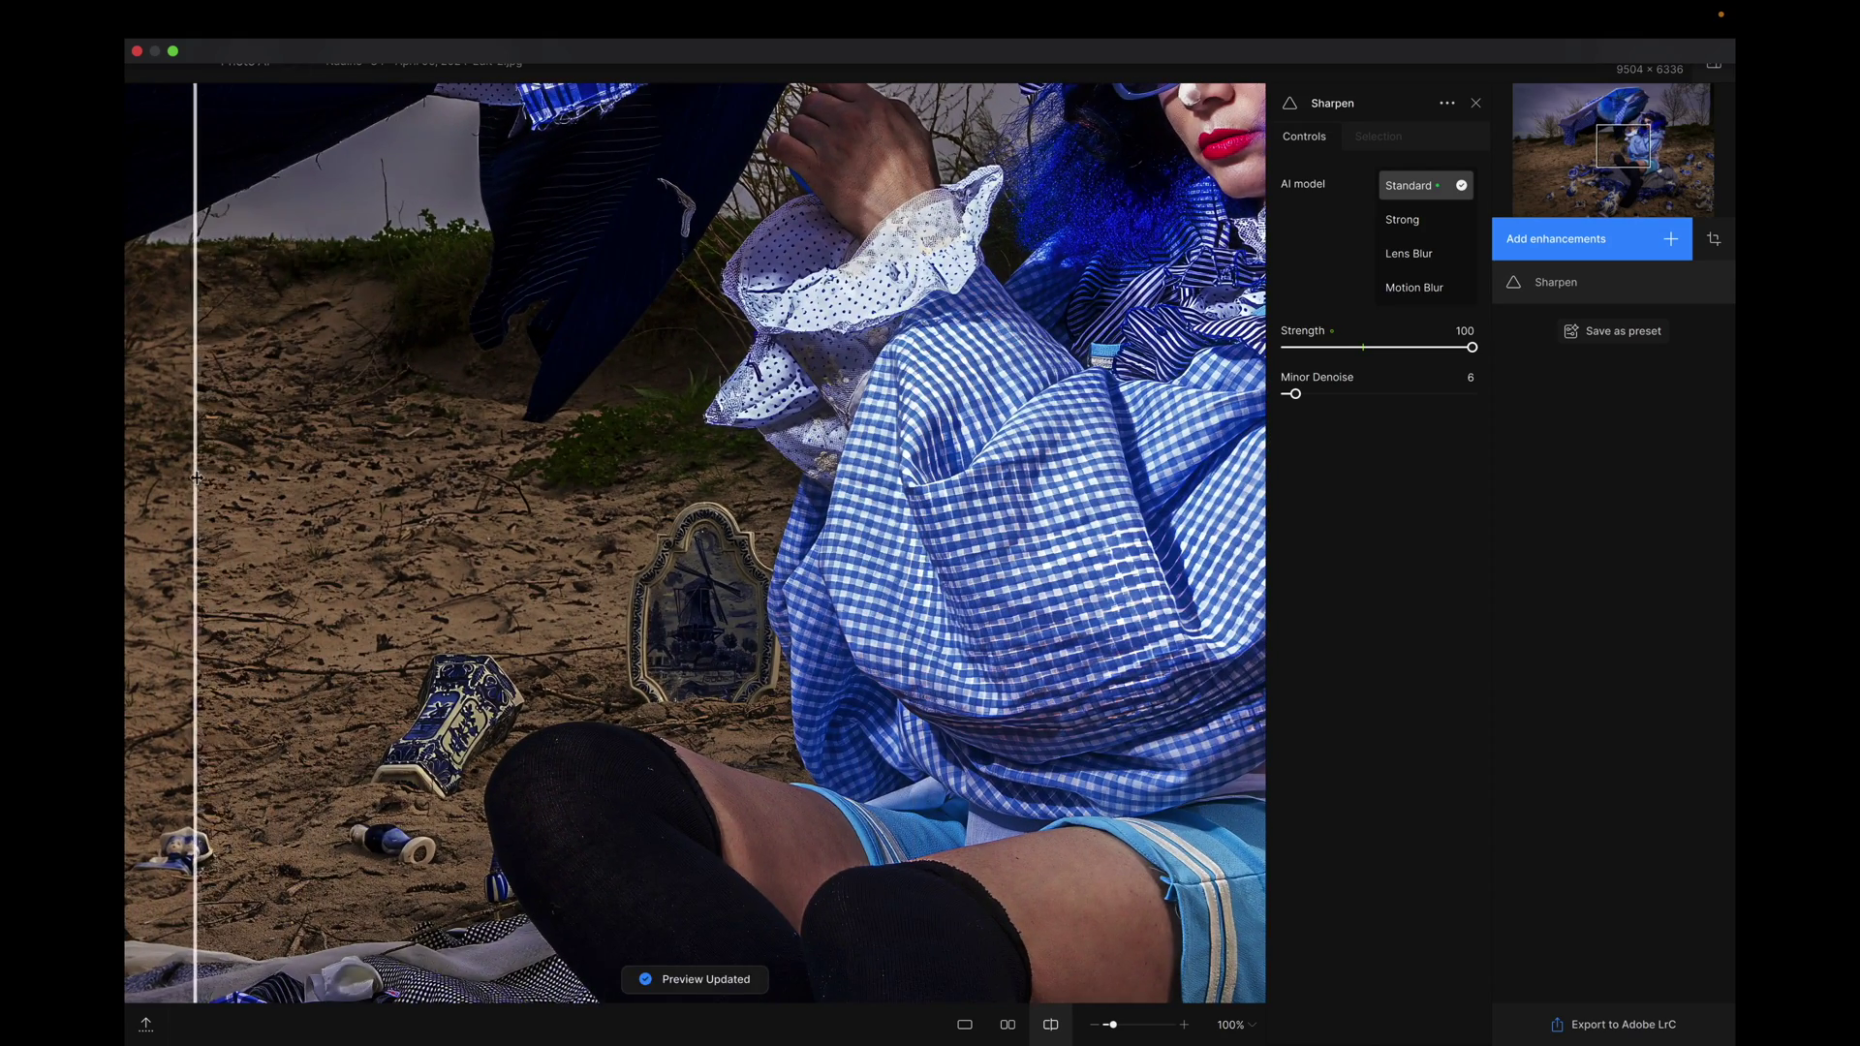
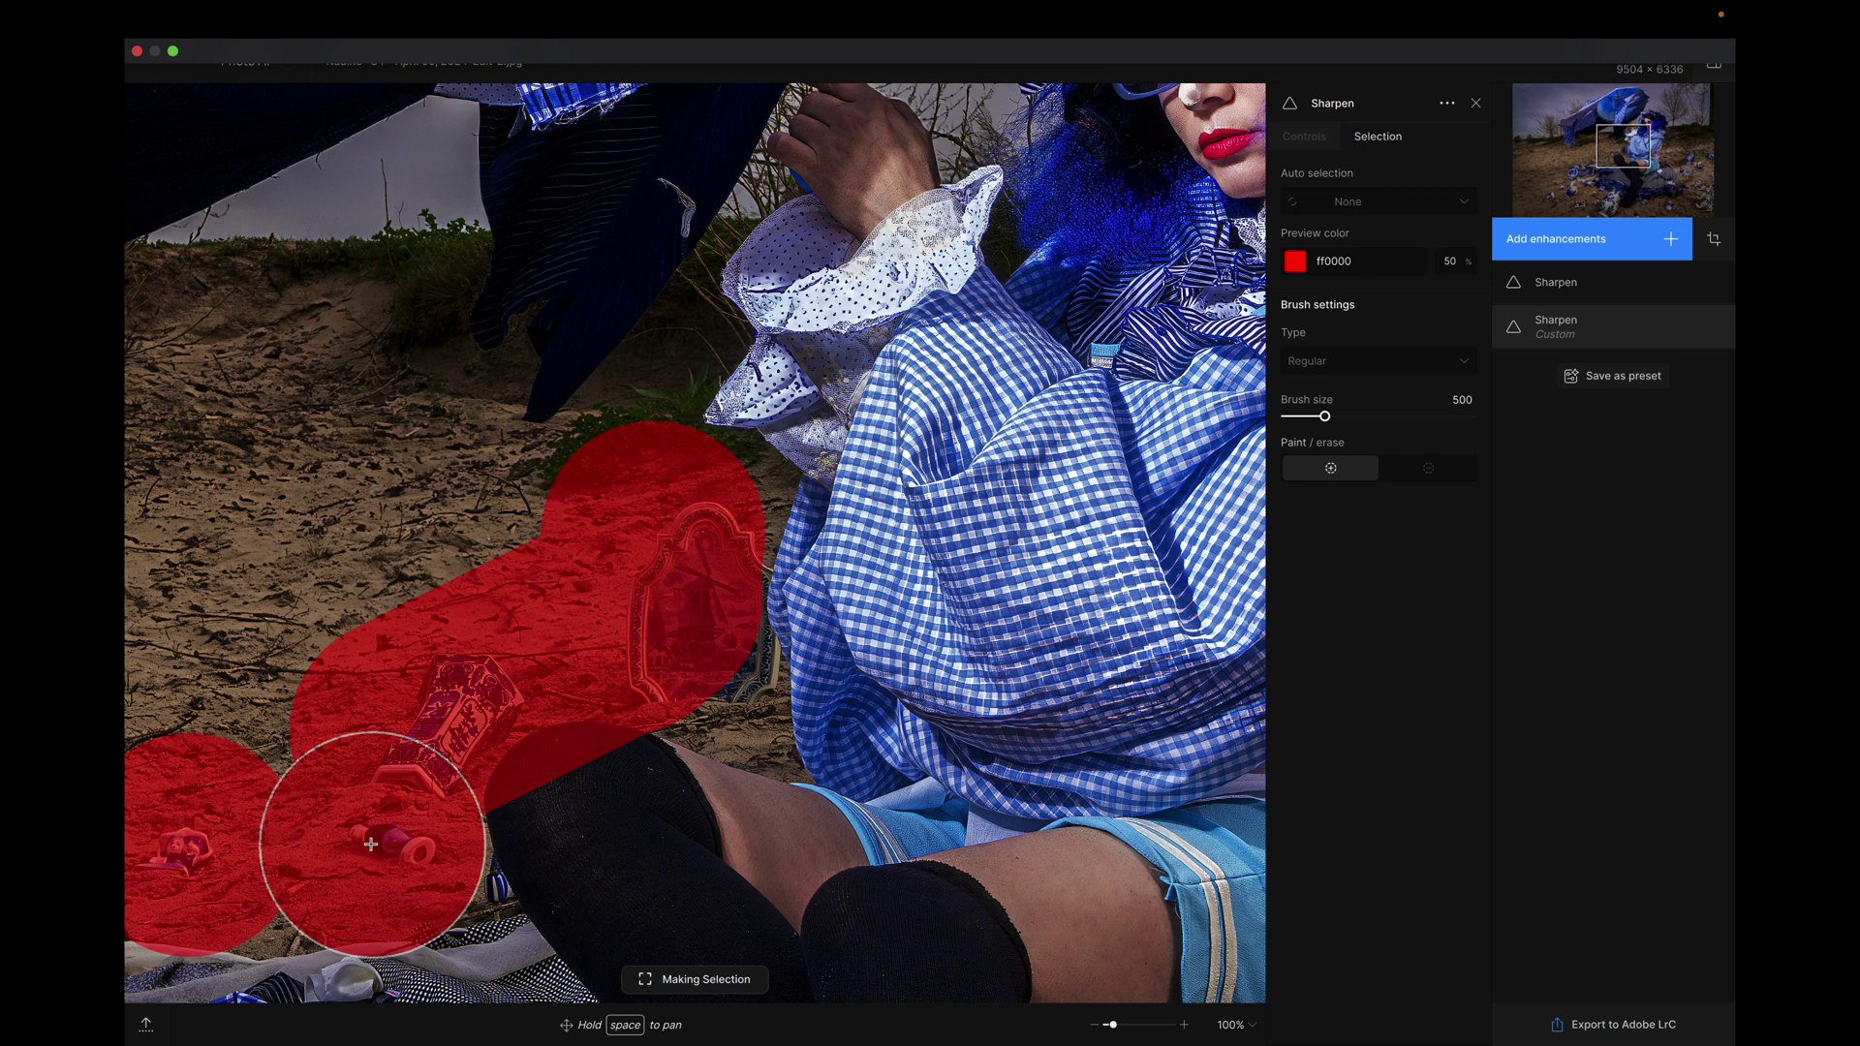
# Switch the brushed-area Sharpen enhancement to the Strong model, try strength 53 and settle on 35, comparing the sand and porcelain
pyautogui.click(1301, 138)
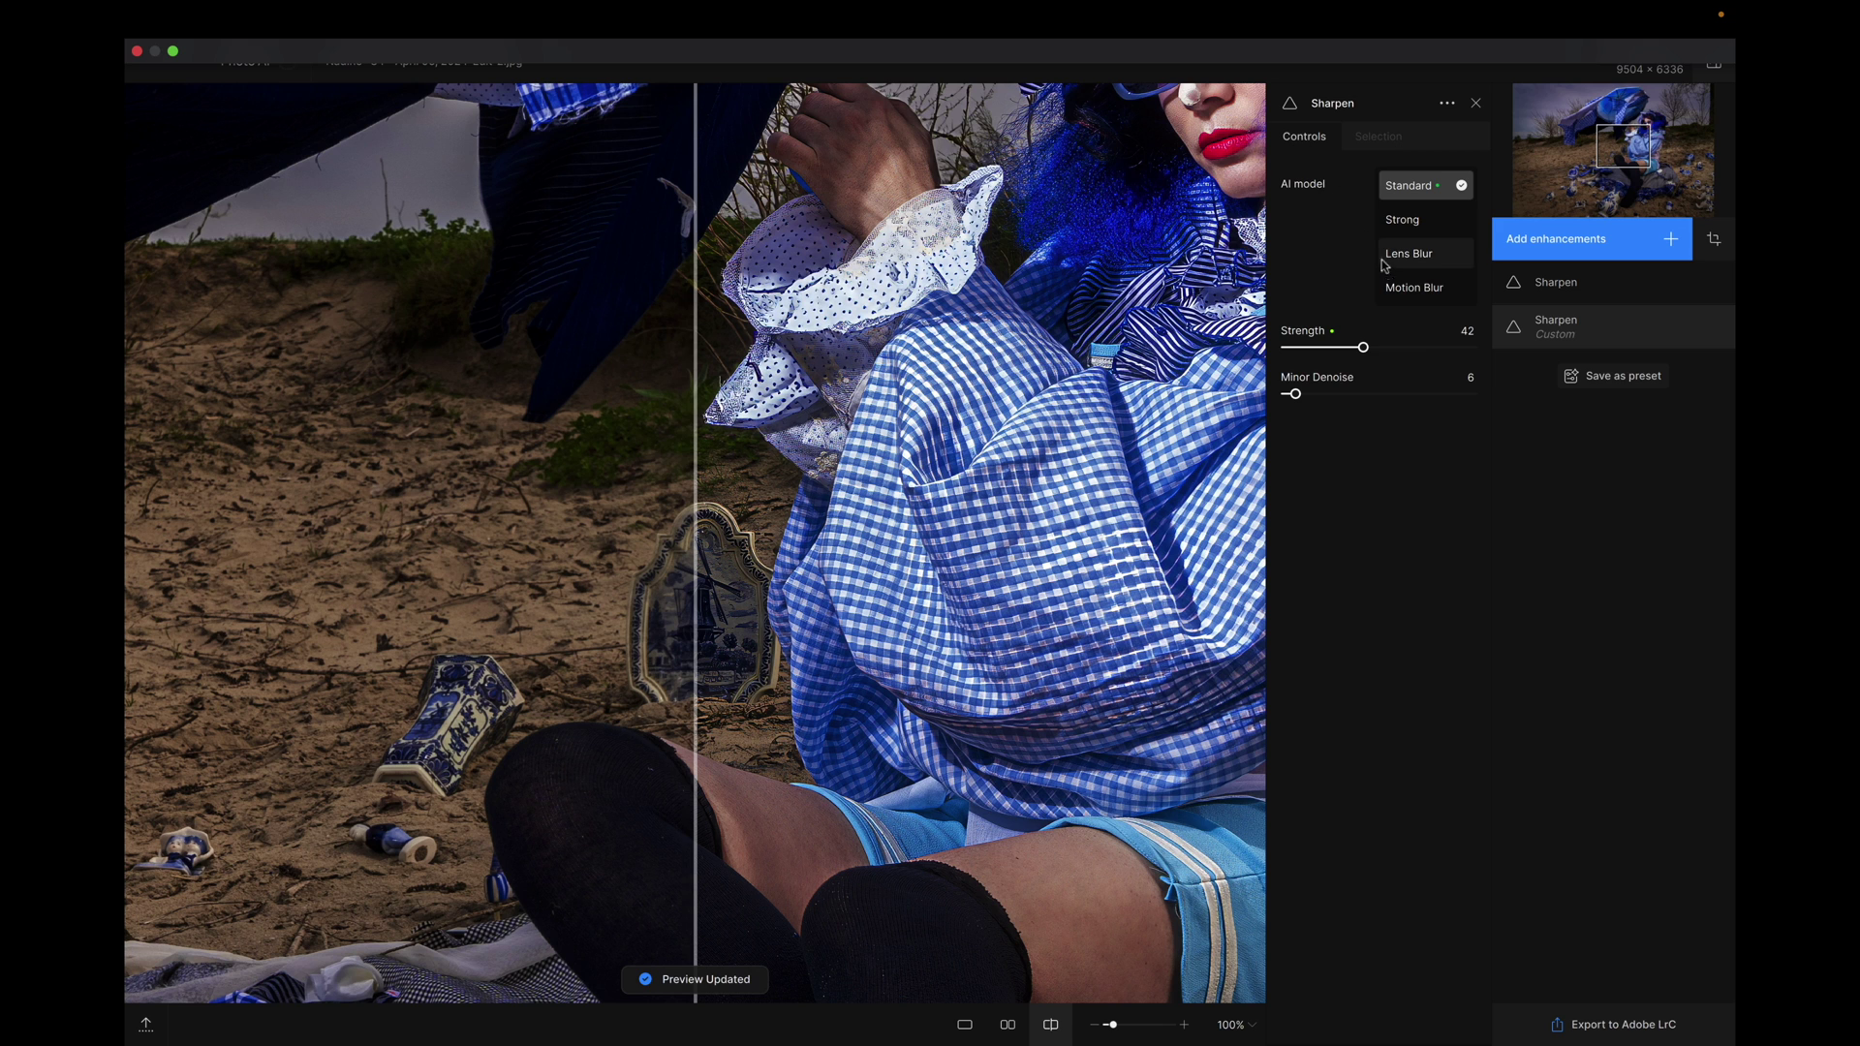
pyautogui.click(1400, 223)
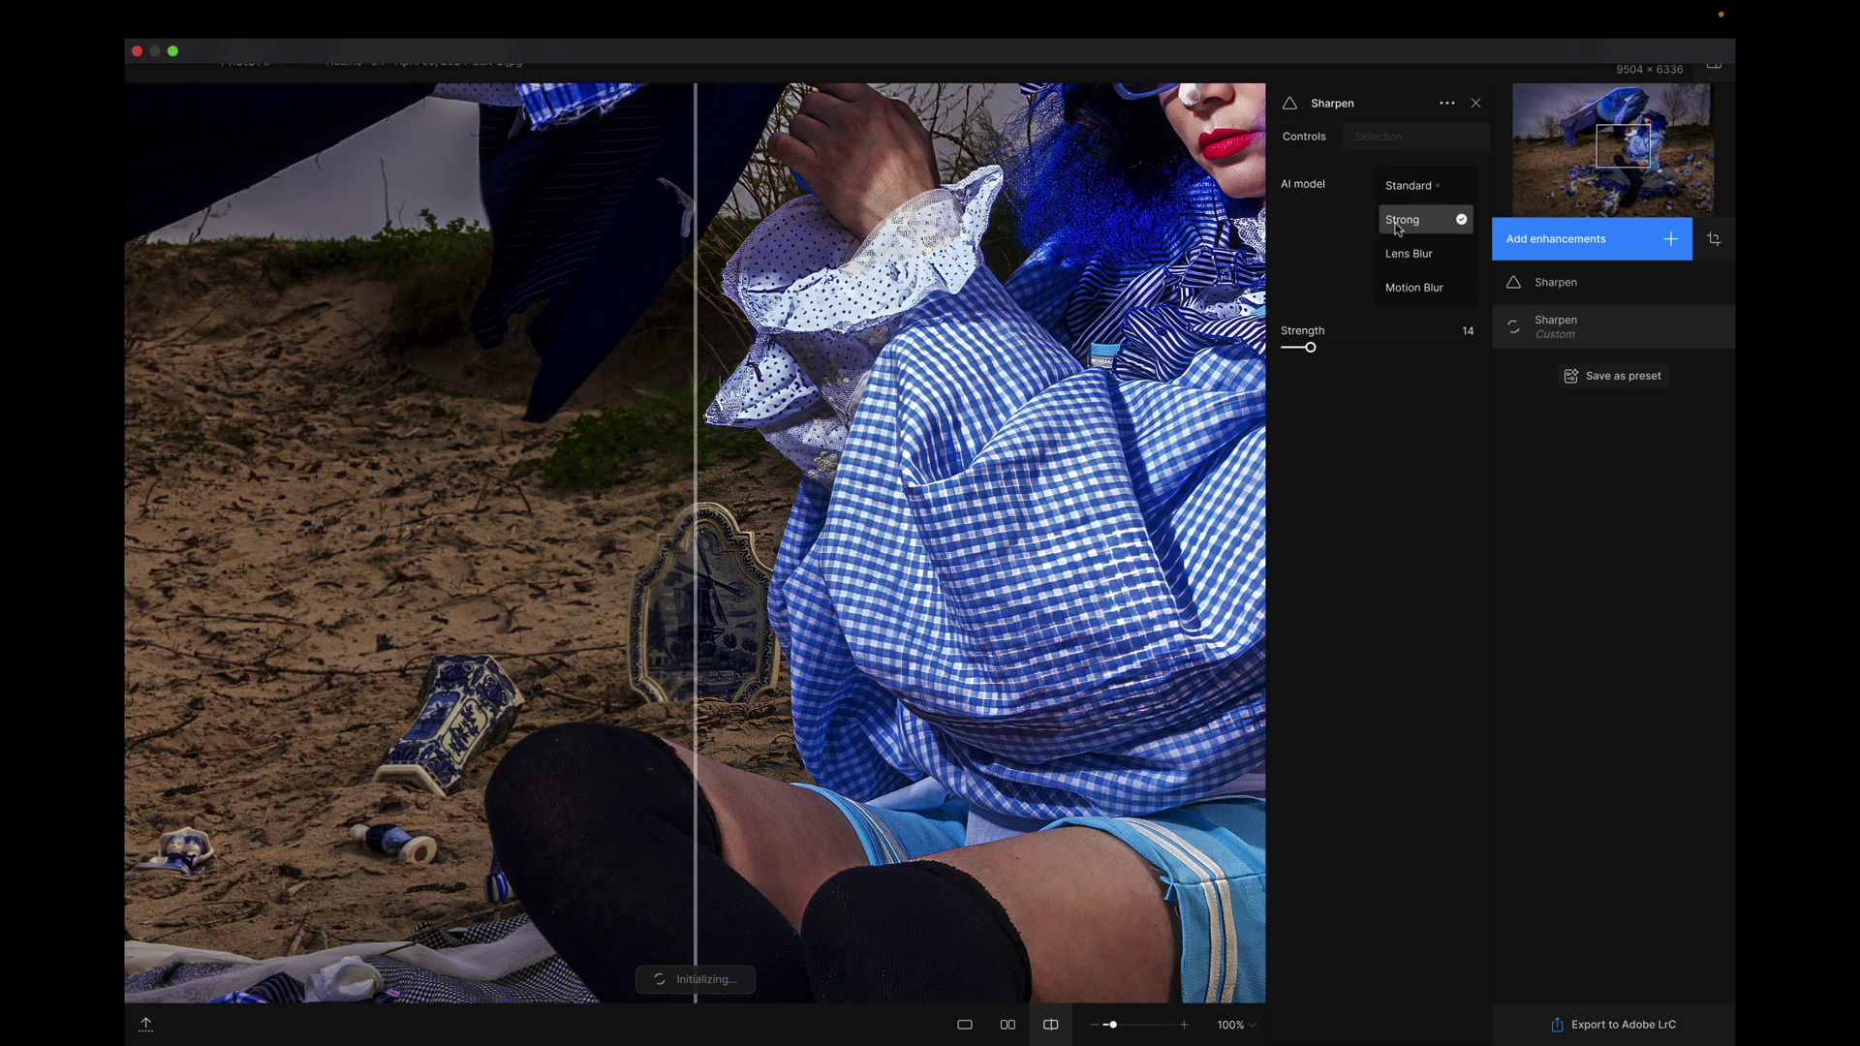
pyautogui.moveTo(695, 519); pyautogui.dragTo(358, 551)
pyautogui.click(1384, 349)
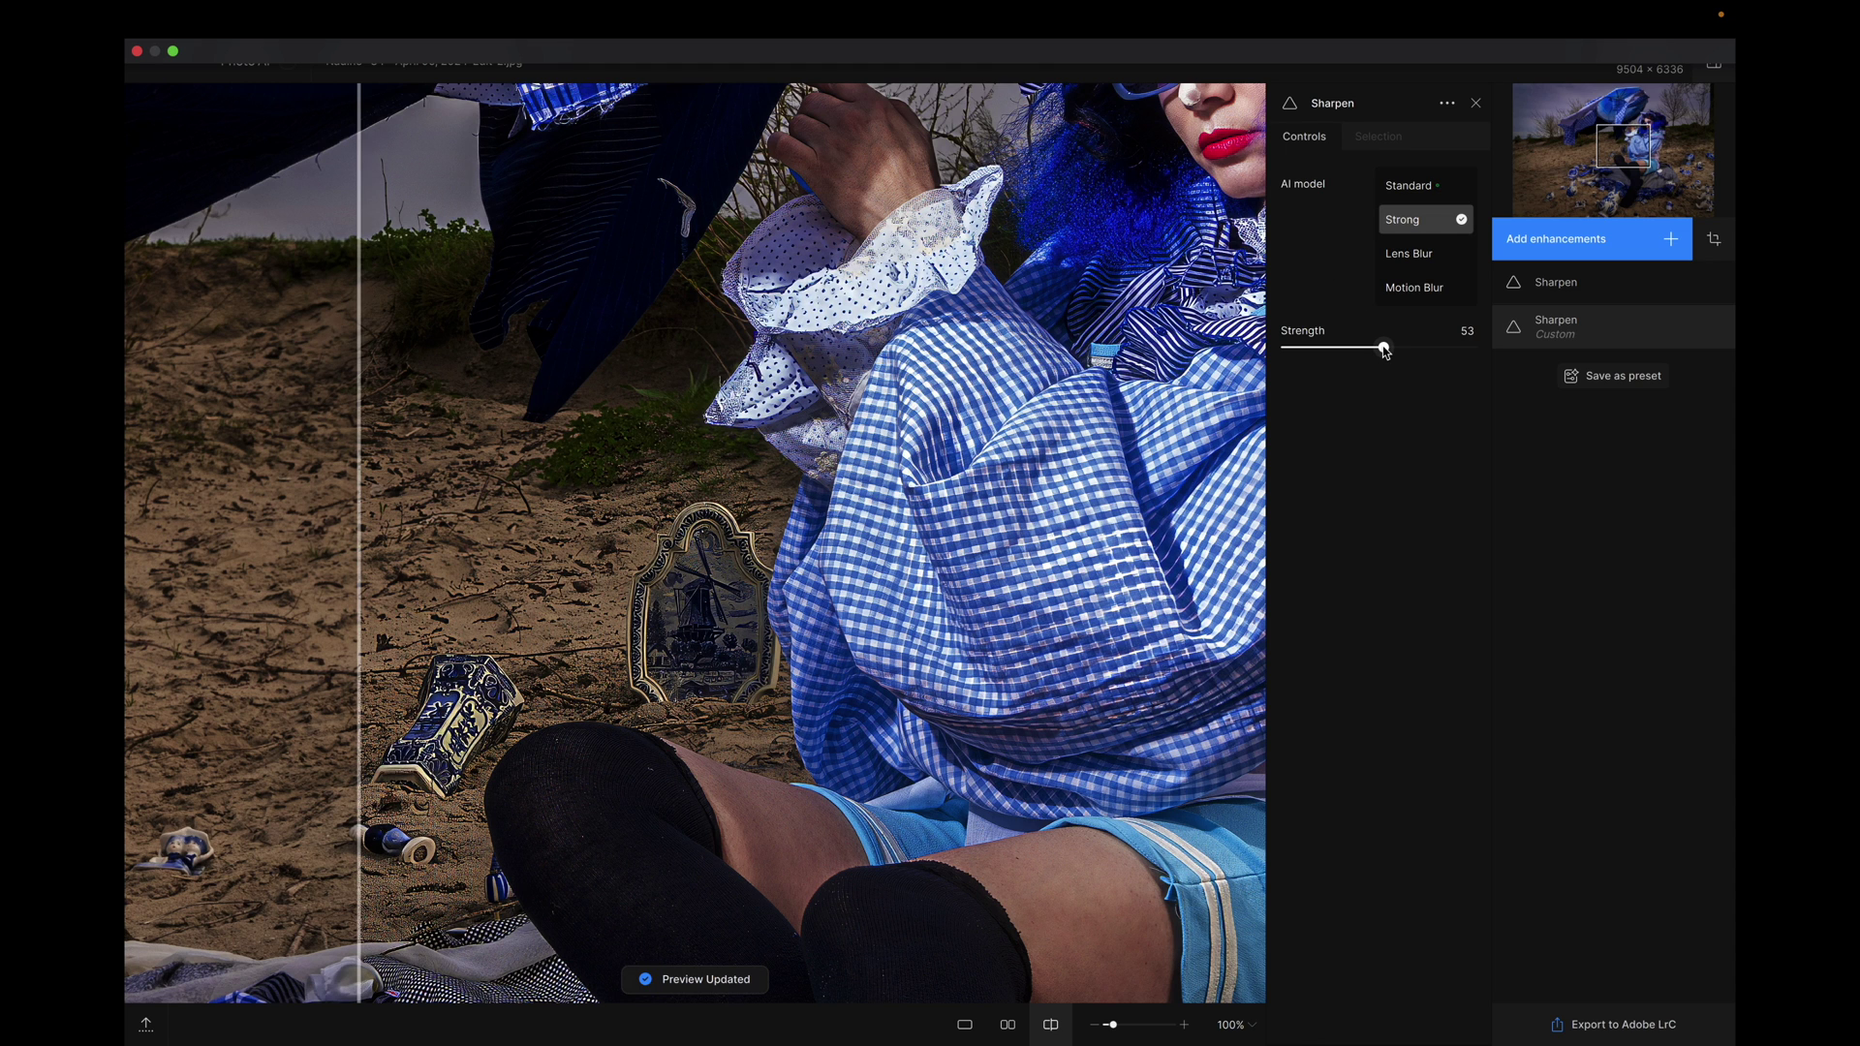
pyautogui.moveTo(359, 523); pyautogui.dragTo(183, 668)
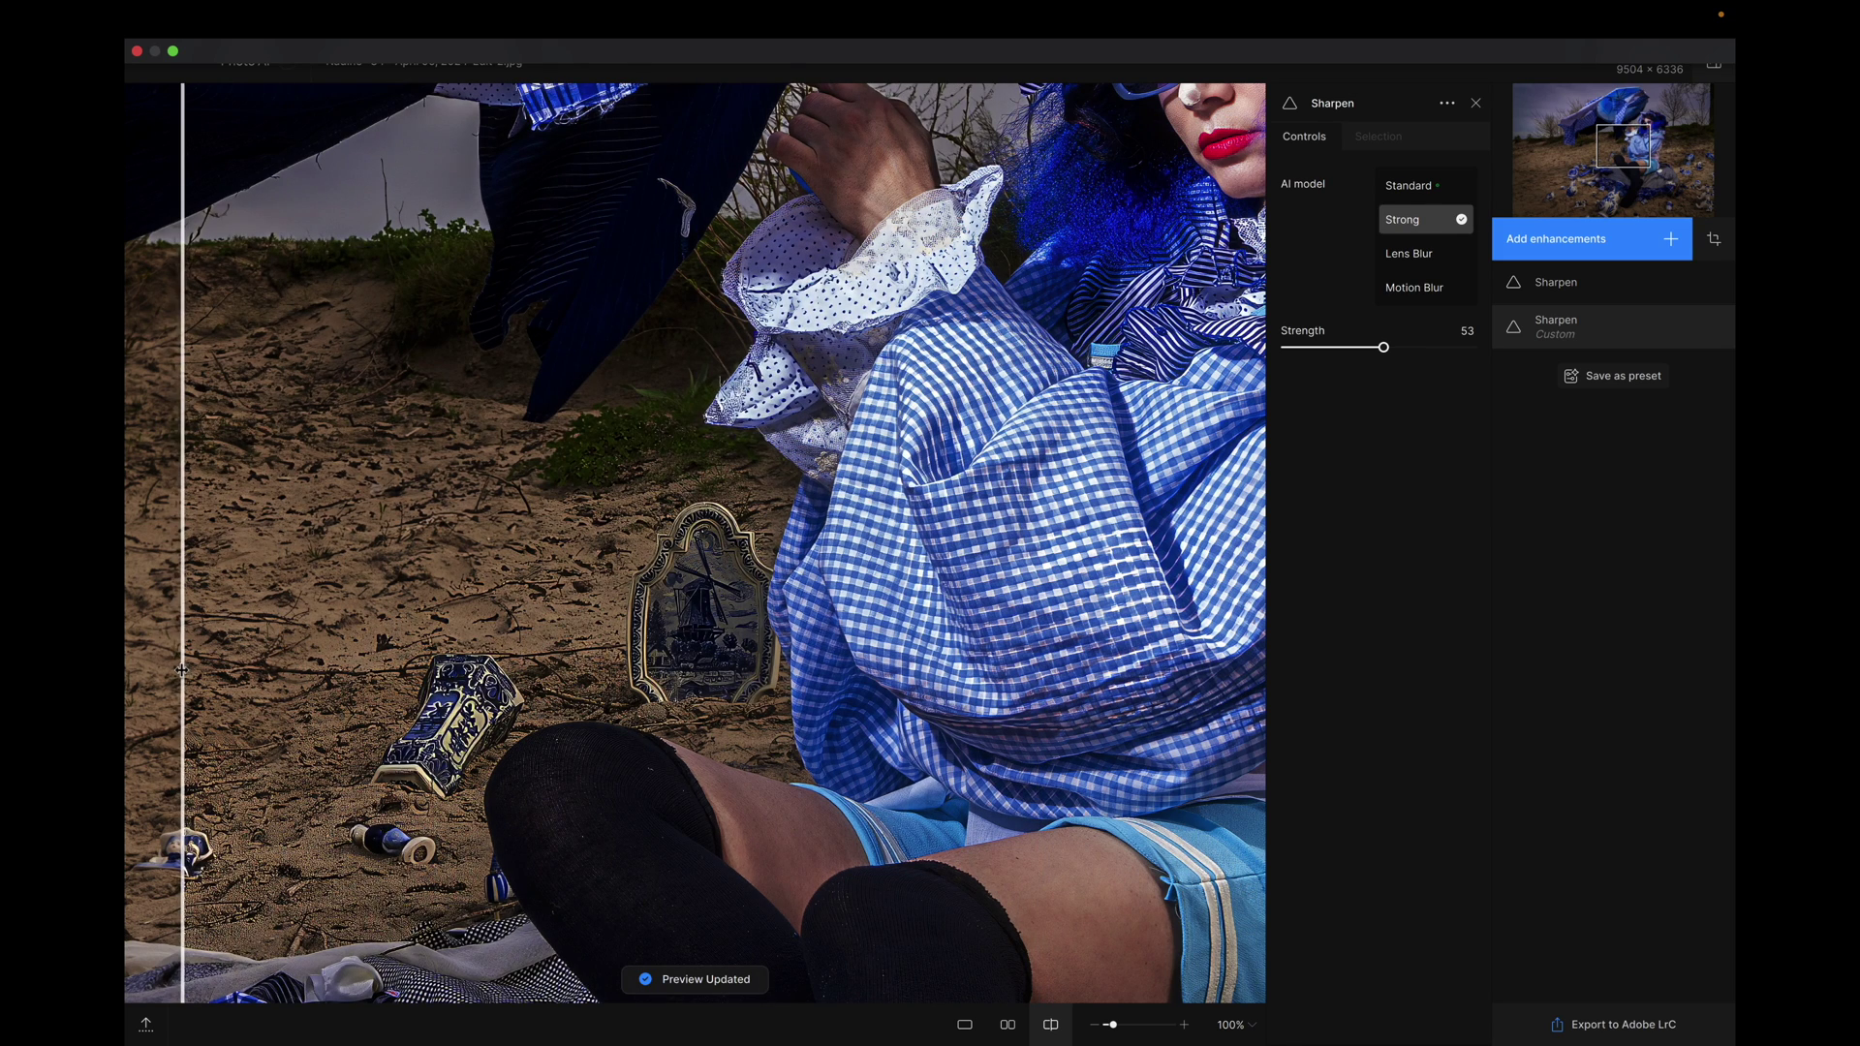
pyautogui.moveTo(1383, 346); pyautogui.dragTo(1350, 354)
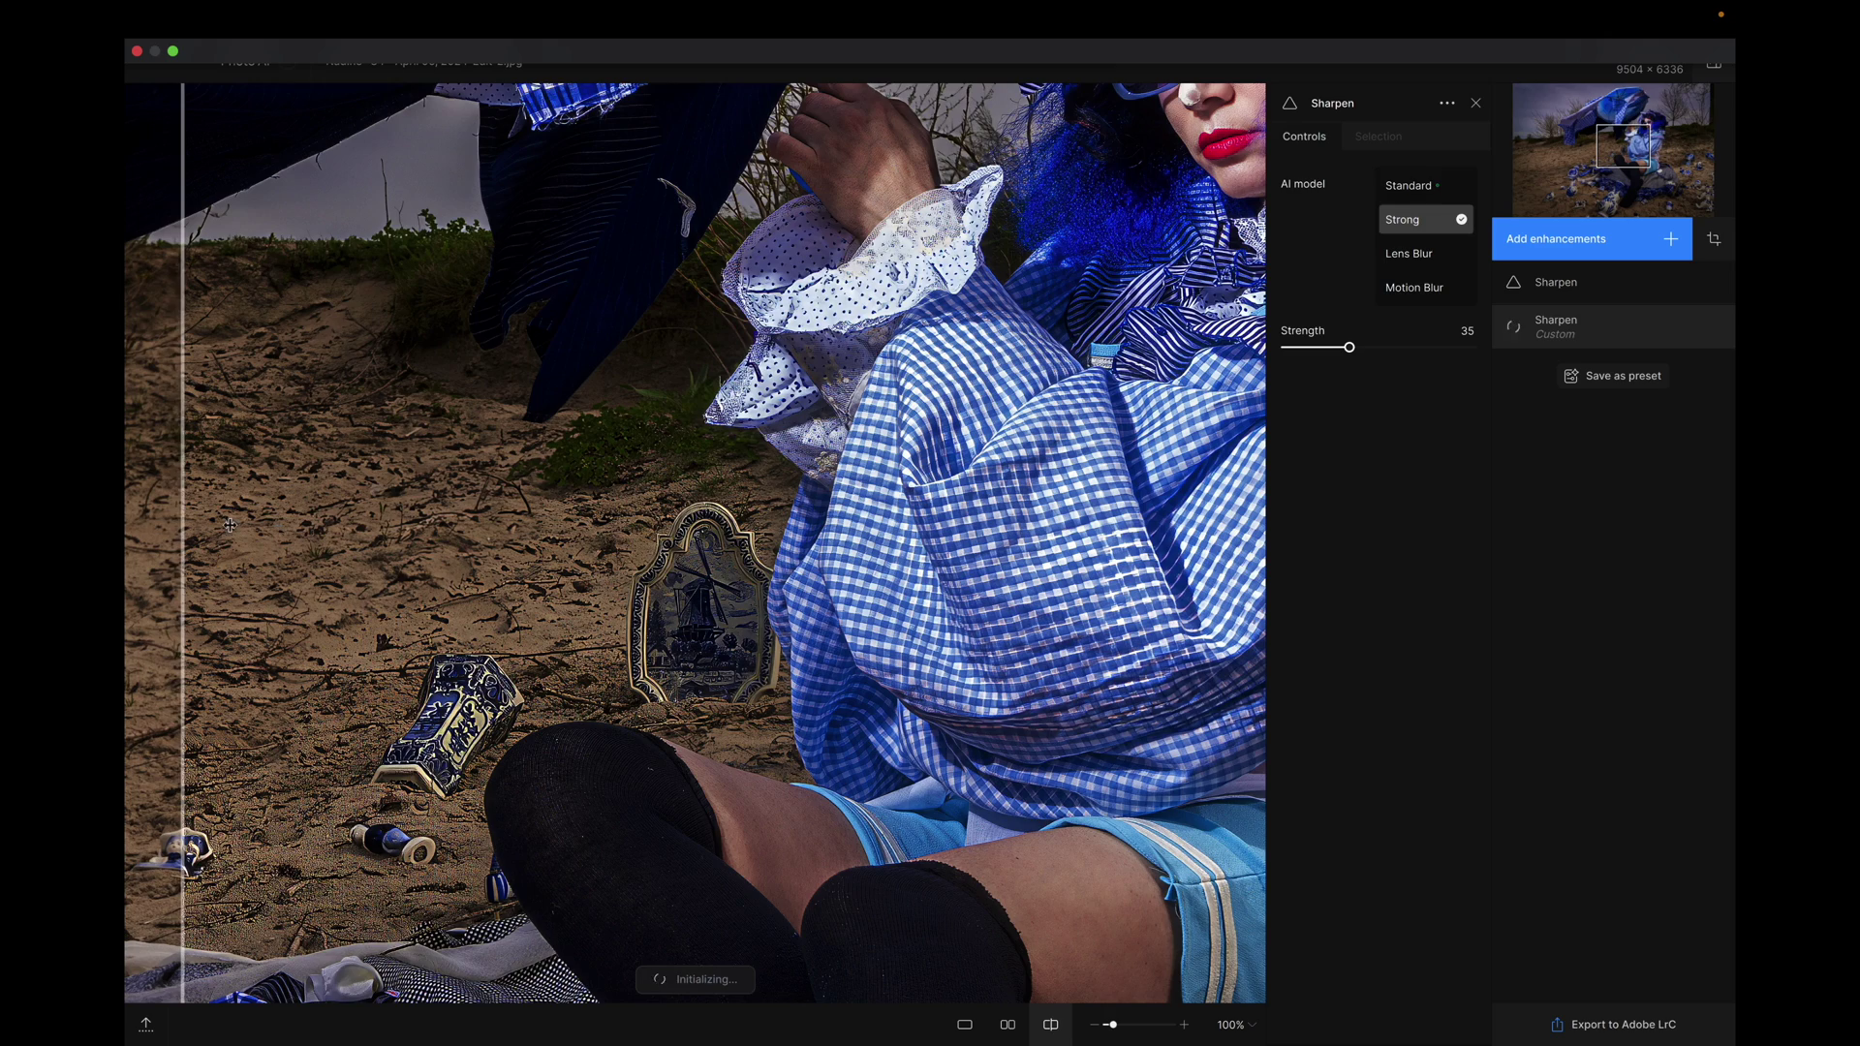
pyautogui.moveTo(182, 519); pyautogui.dragTo(127, 472)
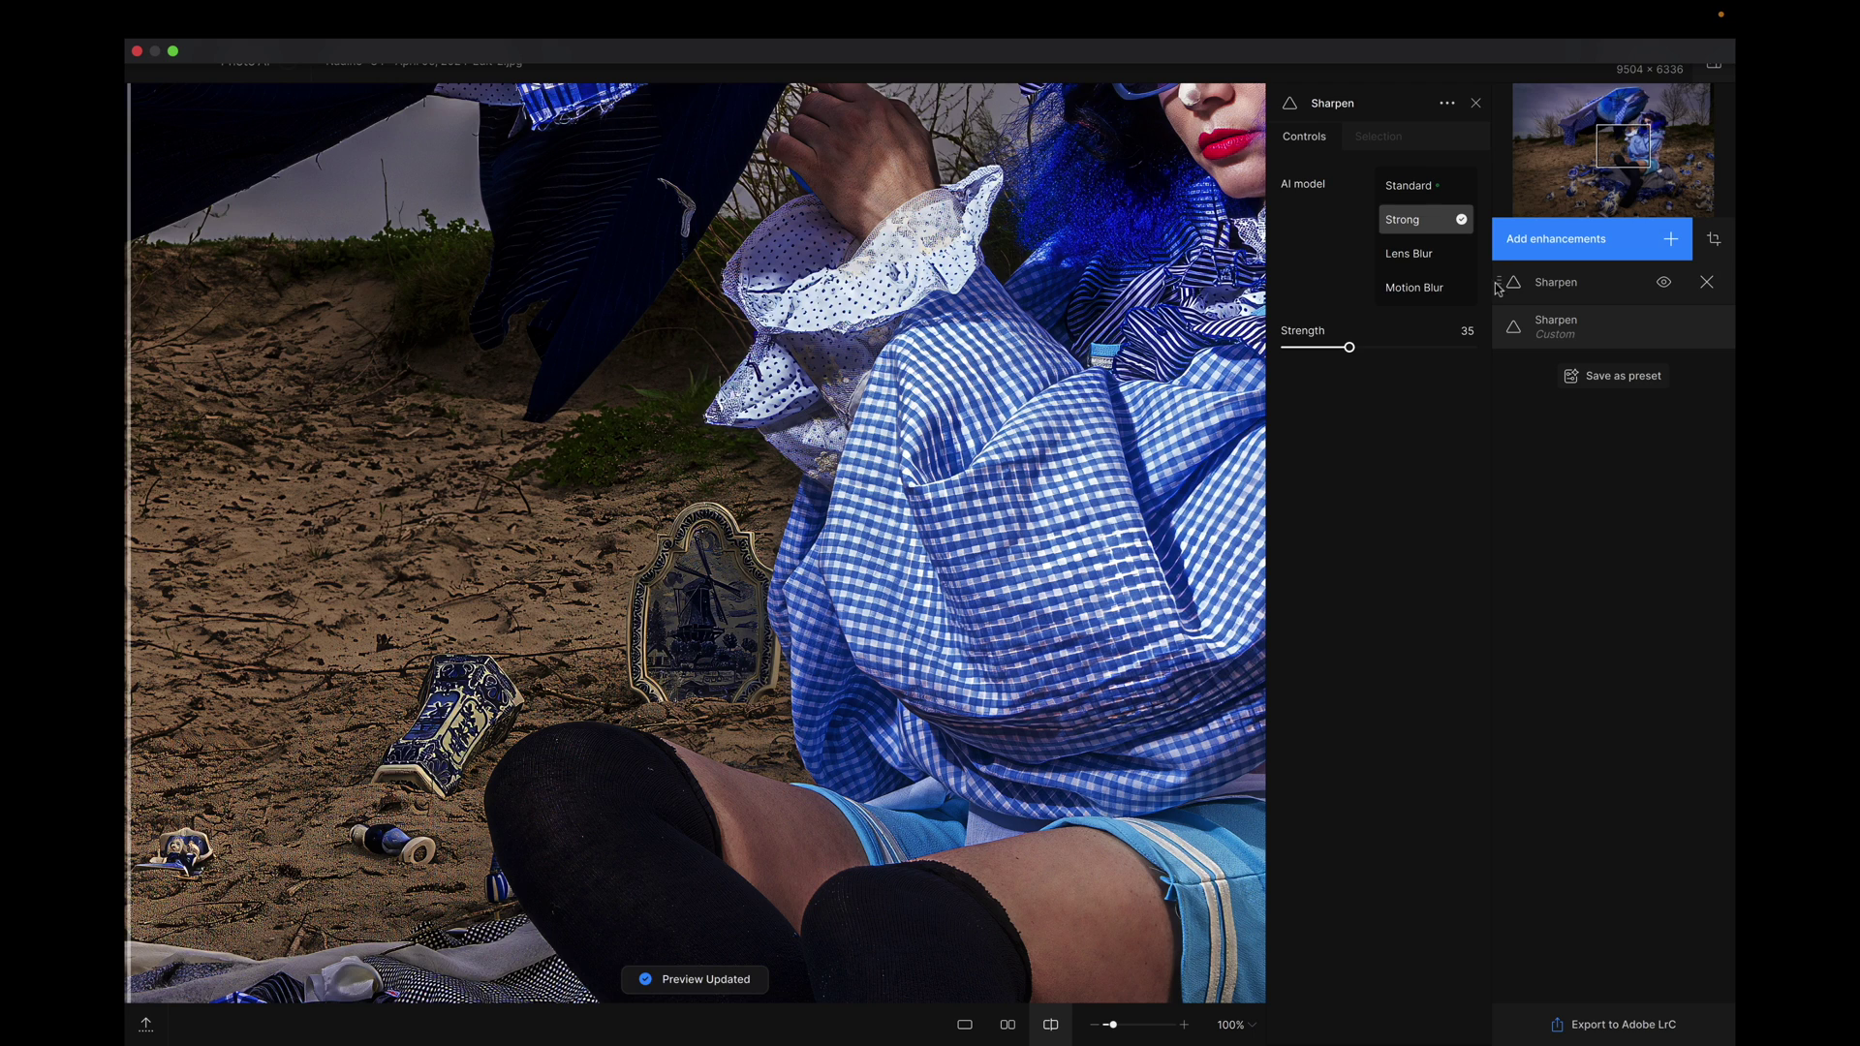
# Reorder the enhancements so the custom Sharpen runs before the other one, and compare the sand area with the original
pyautogui.moveTo(1500, 288); pyautogui.dragTo(1514, 346)
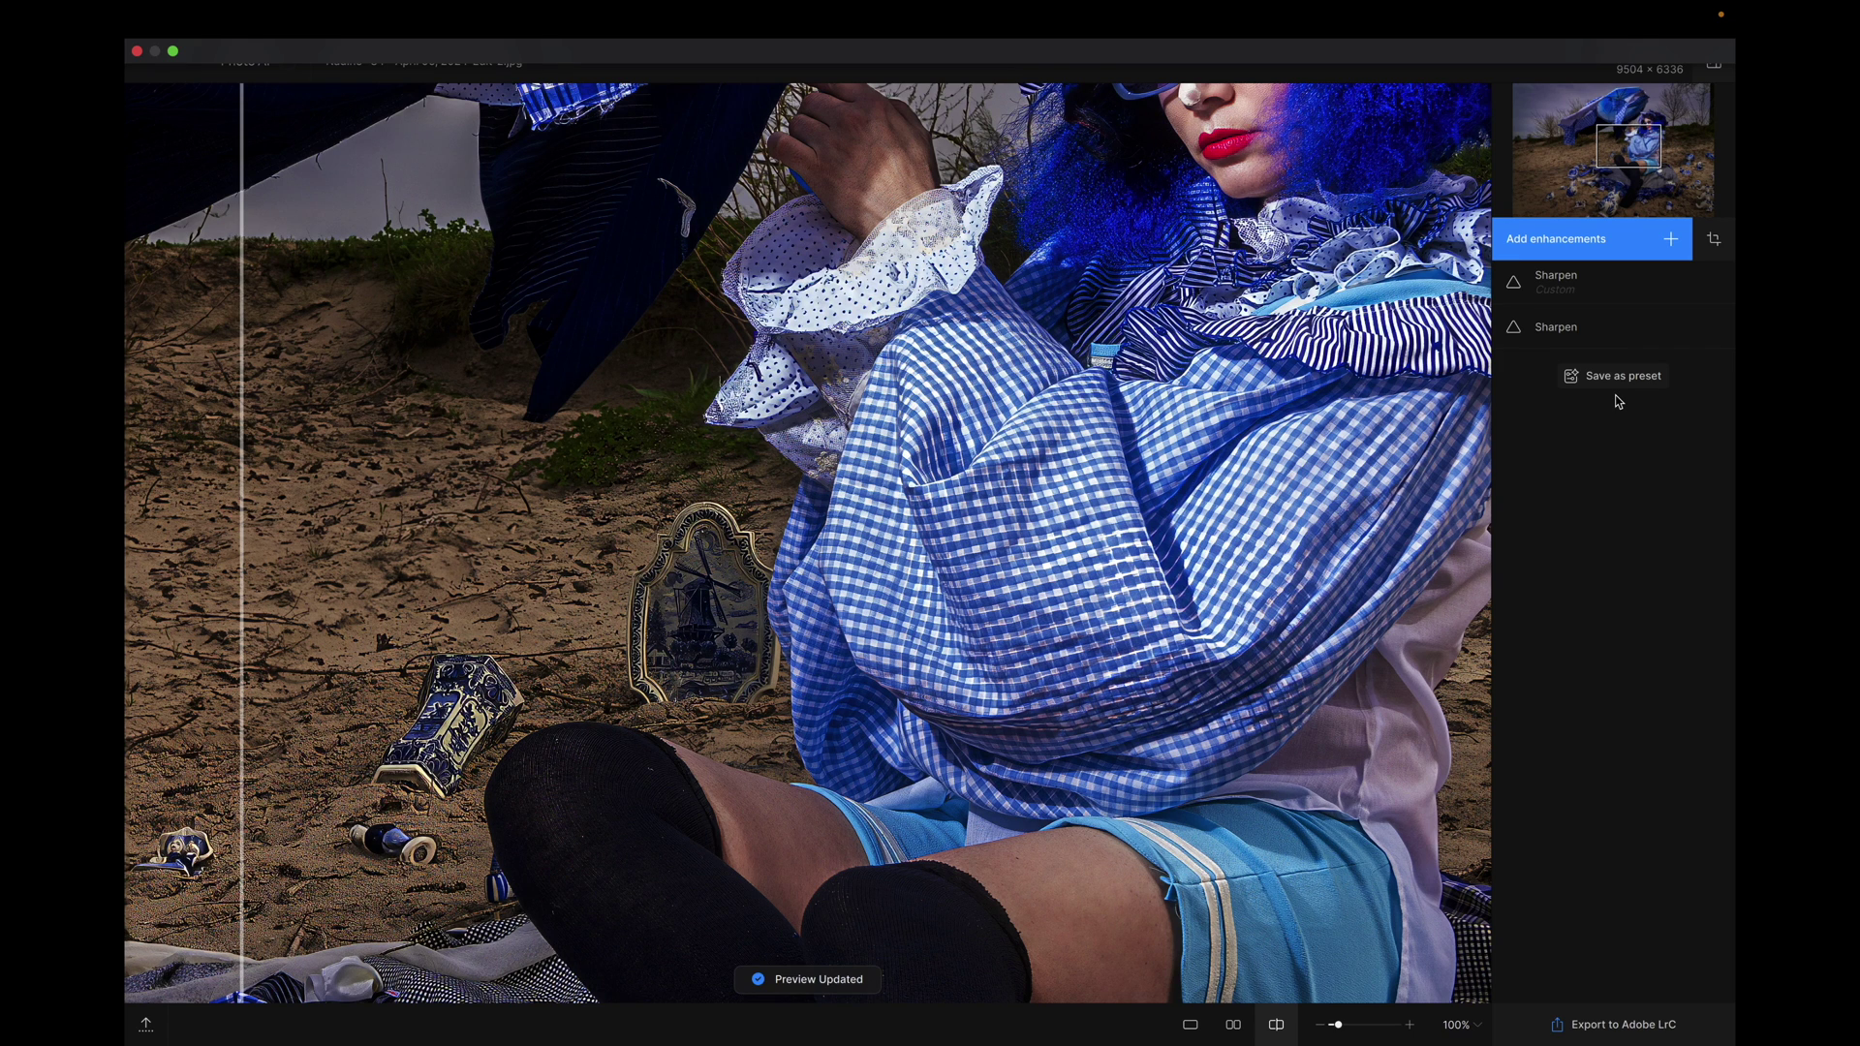
pyautogui.moveTo(237, 451); pyautogui.dragTo(173, 429)
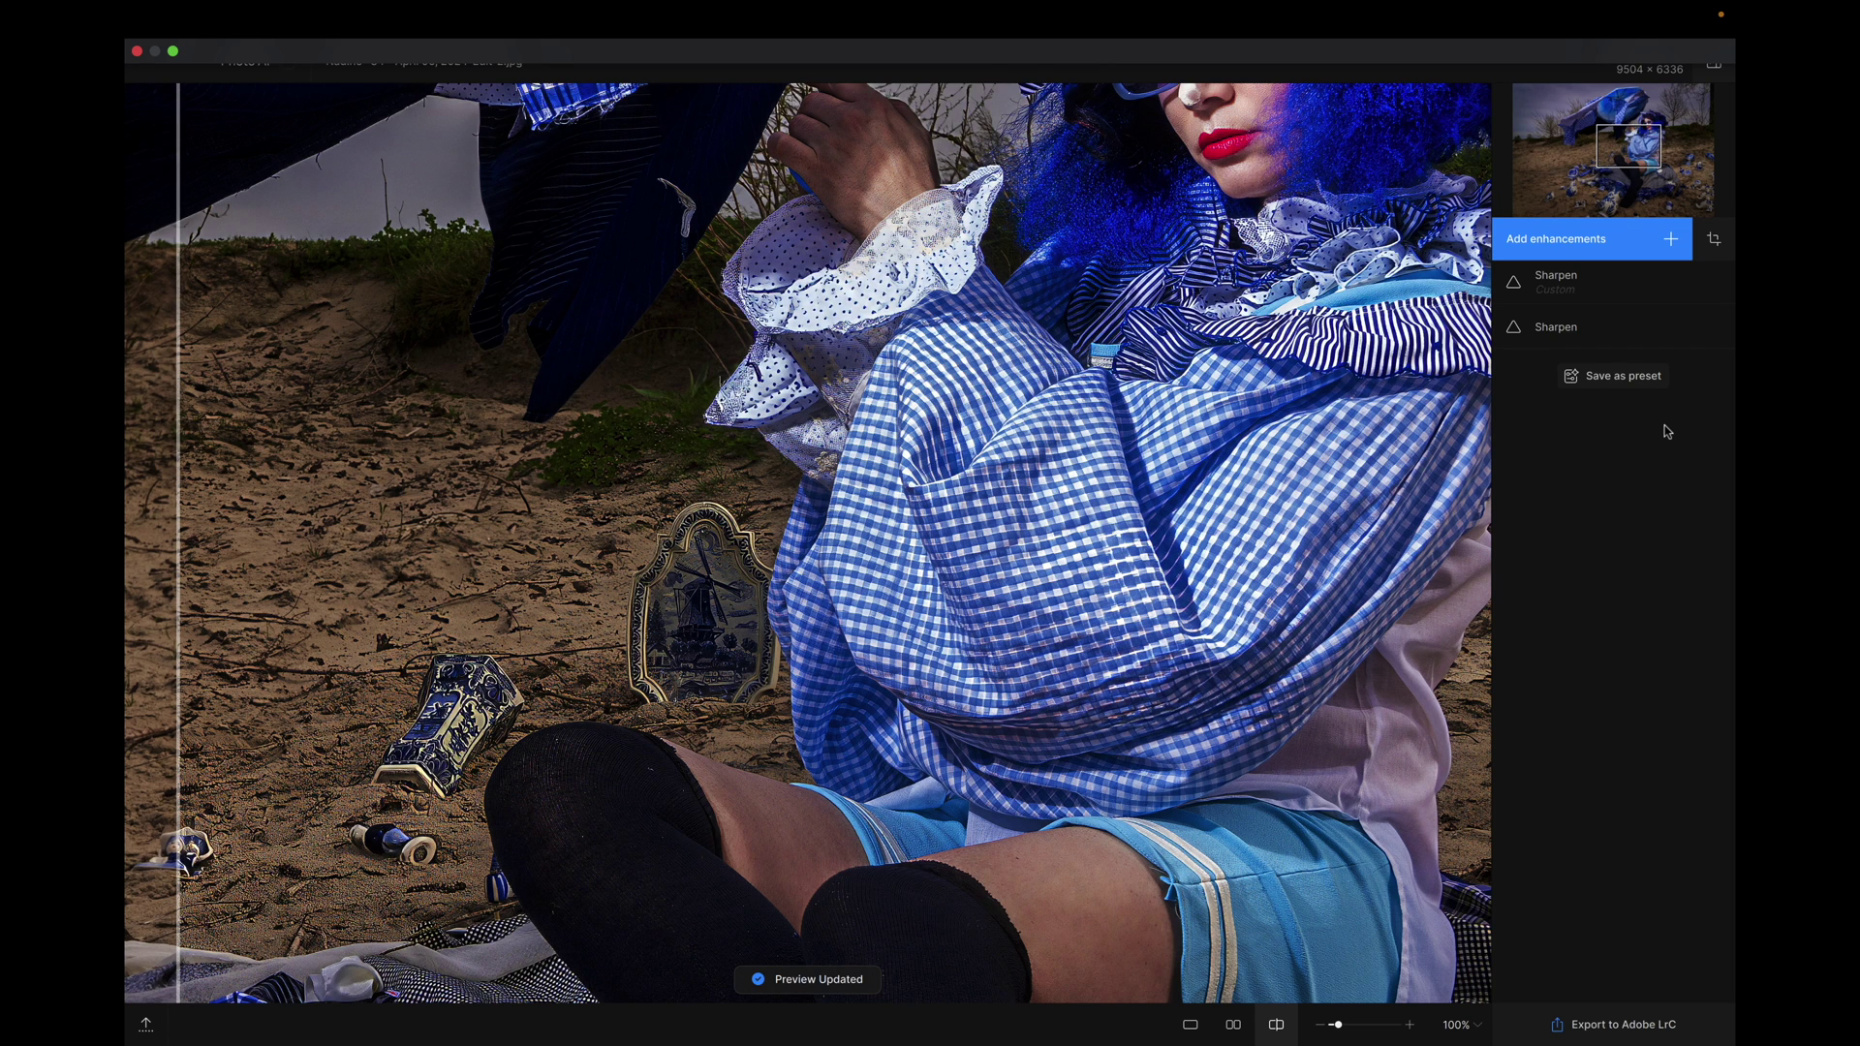
# Hide both Sharpen enhancements one at a time and show them again to compare their individual effects
pyautogui.click(1570, 329)
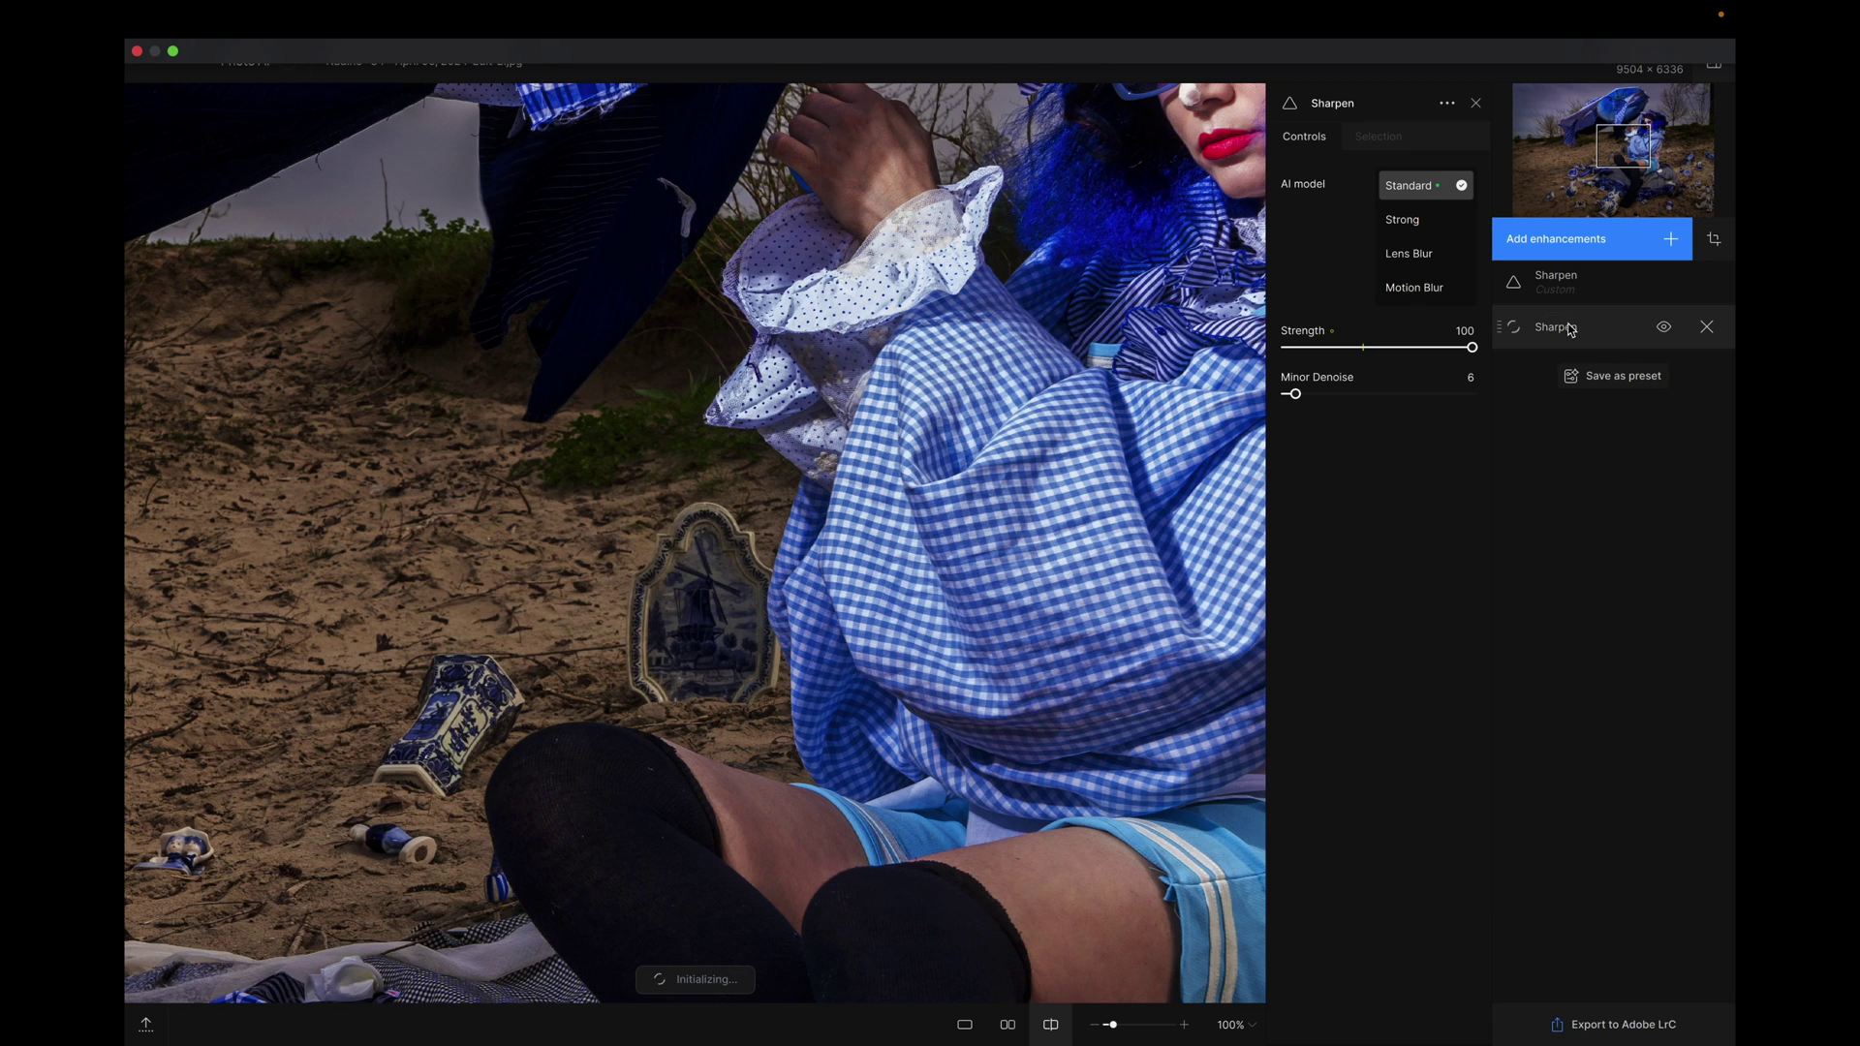
pyautogui.click(1665, 329)
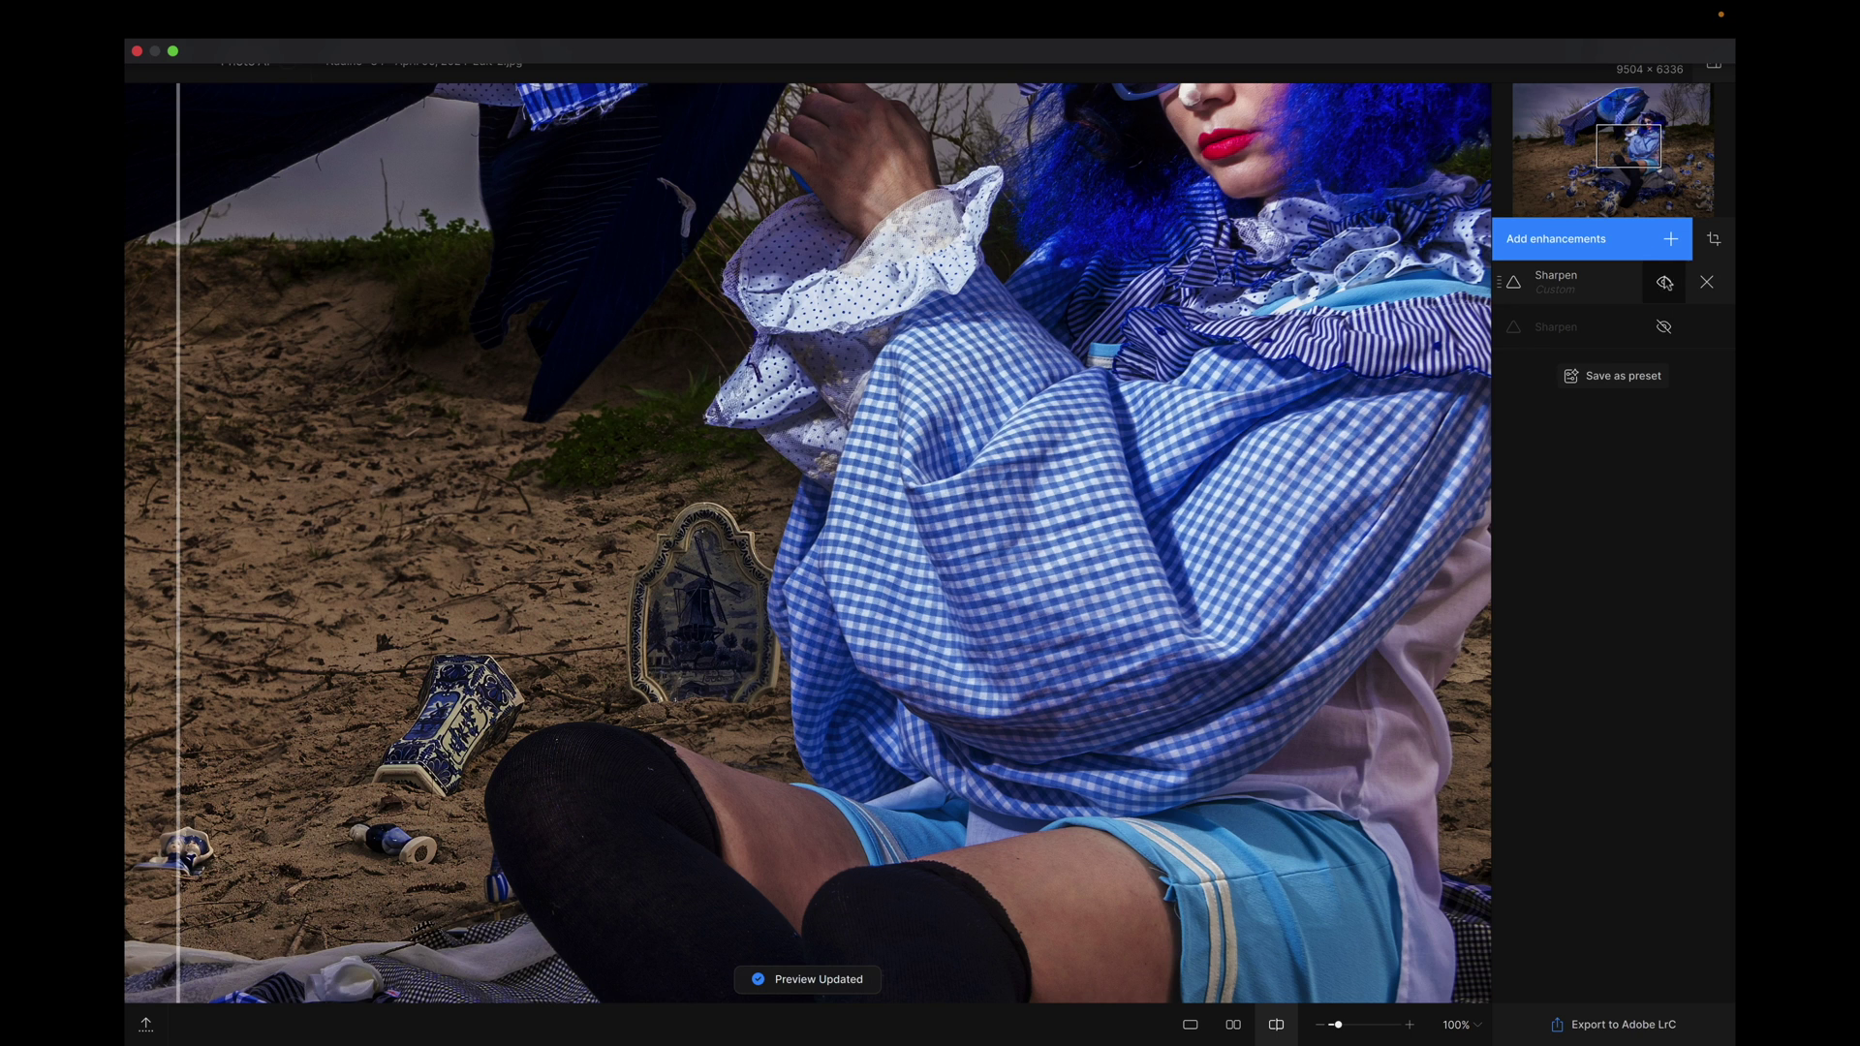
pyautogui.click(1666, 284)
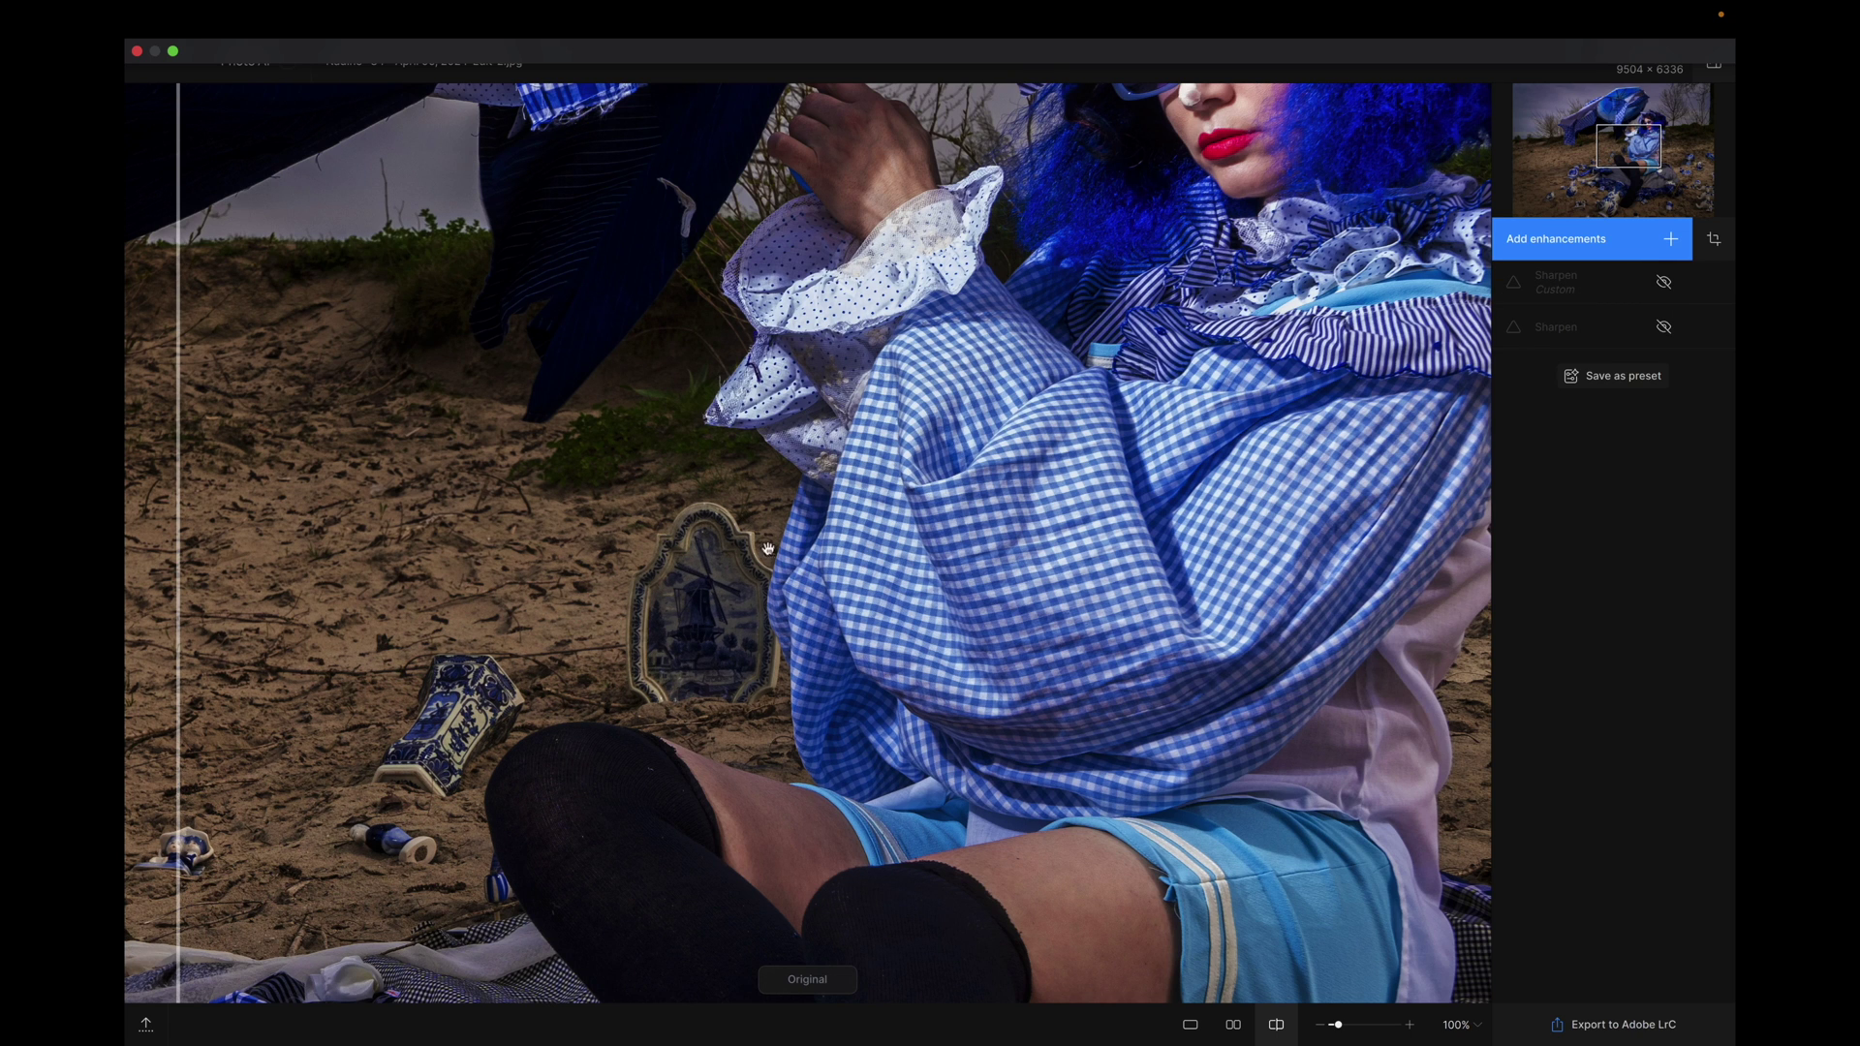
pyautogui.click(1663, 284)
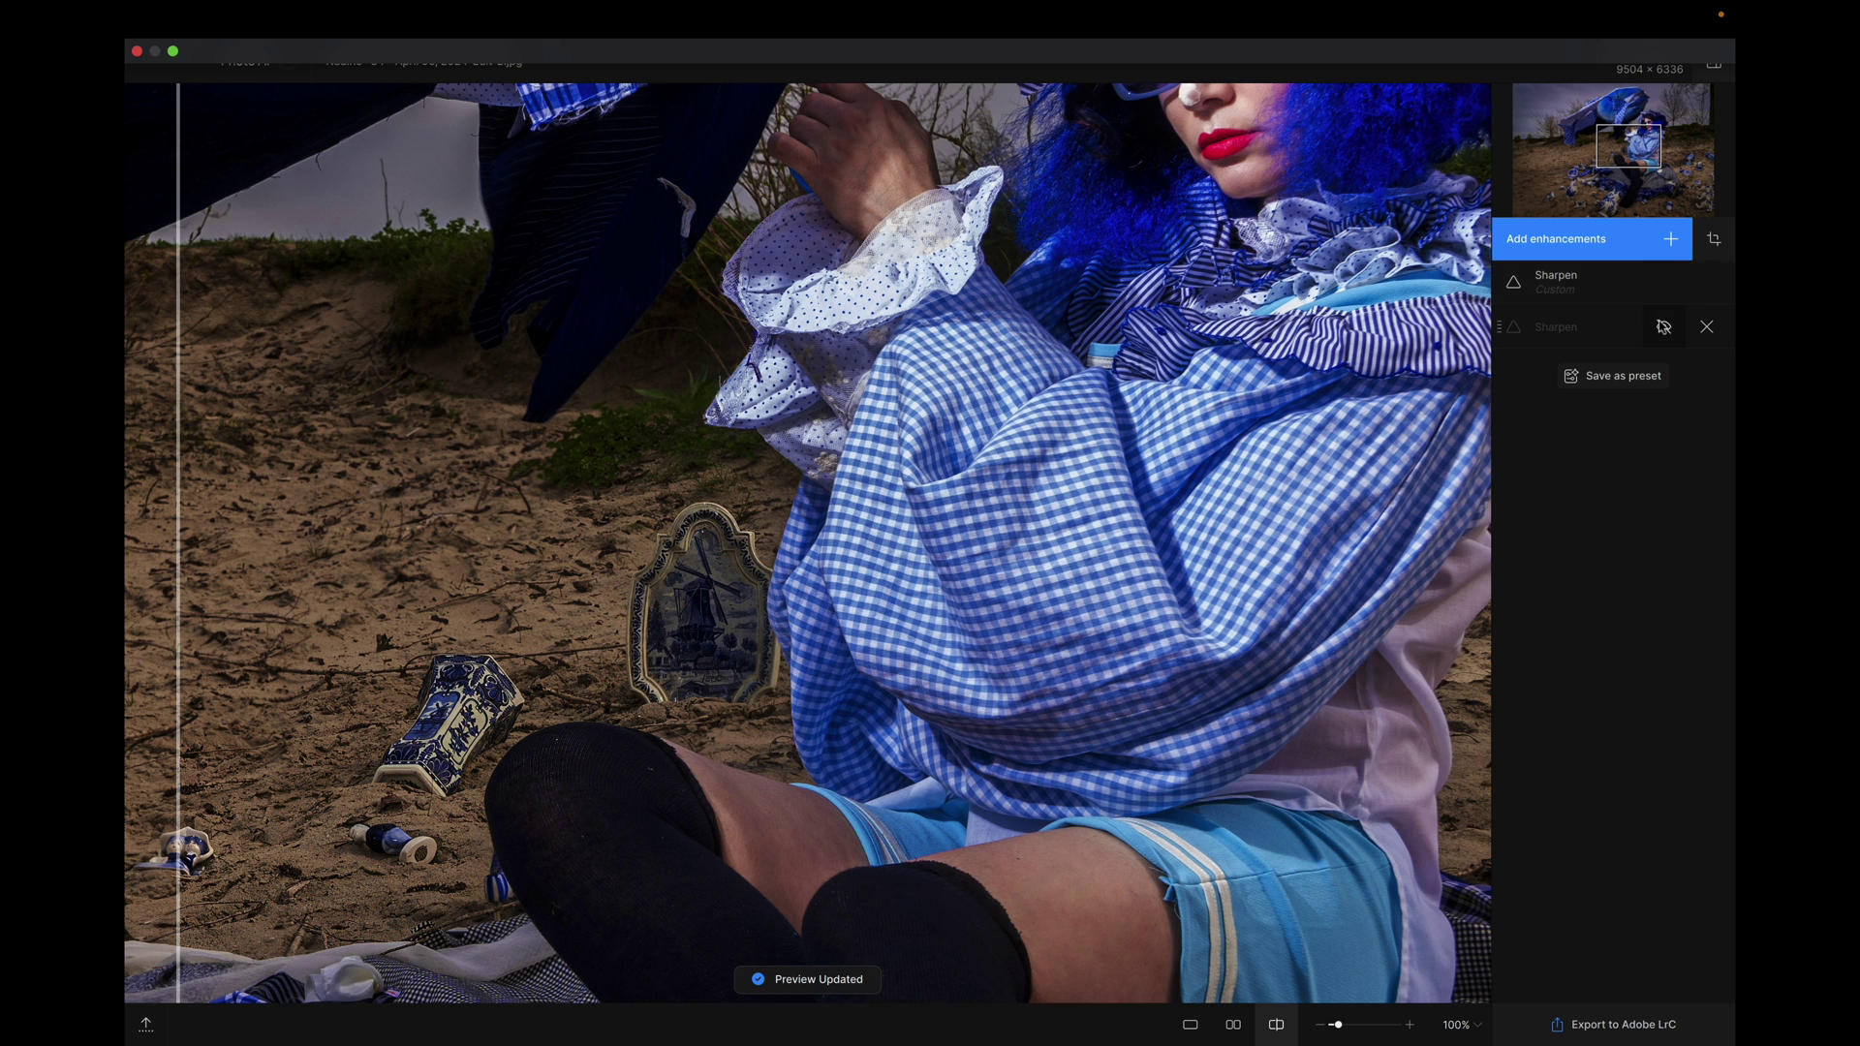
pyautogui.click(1663, 329)
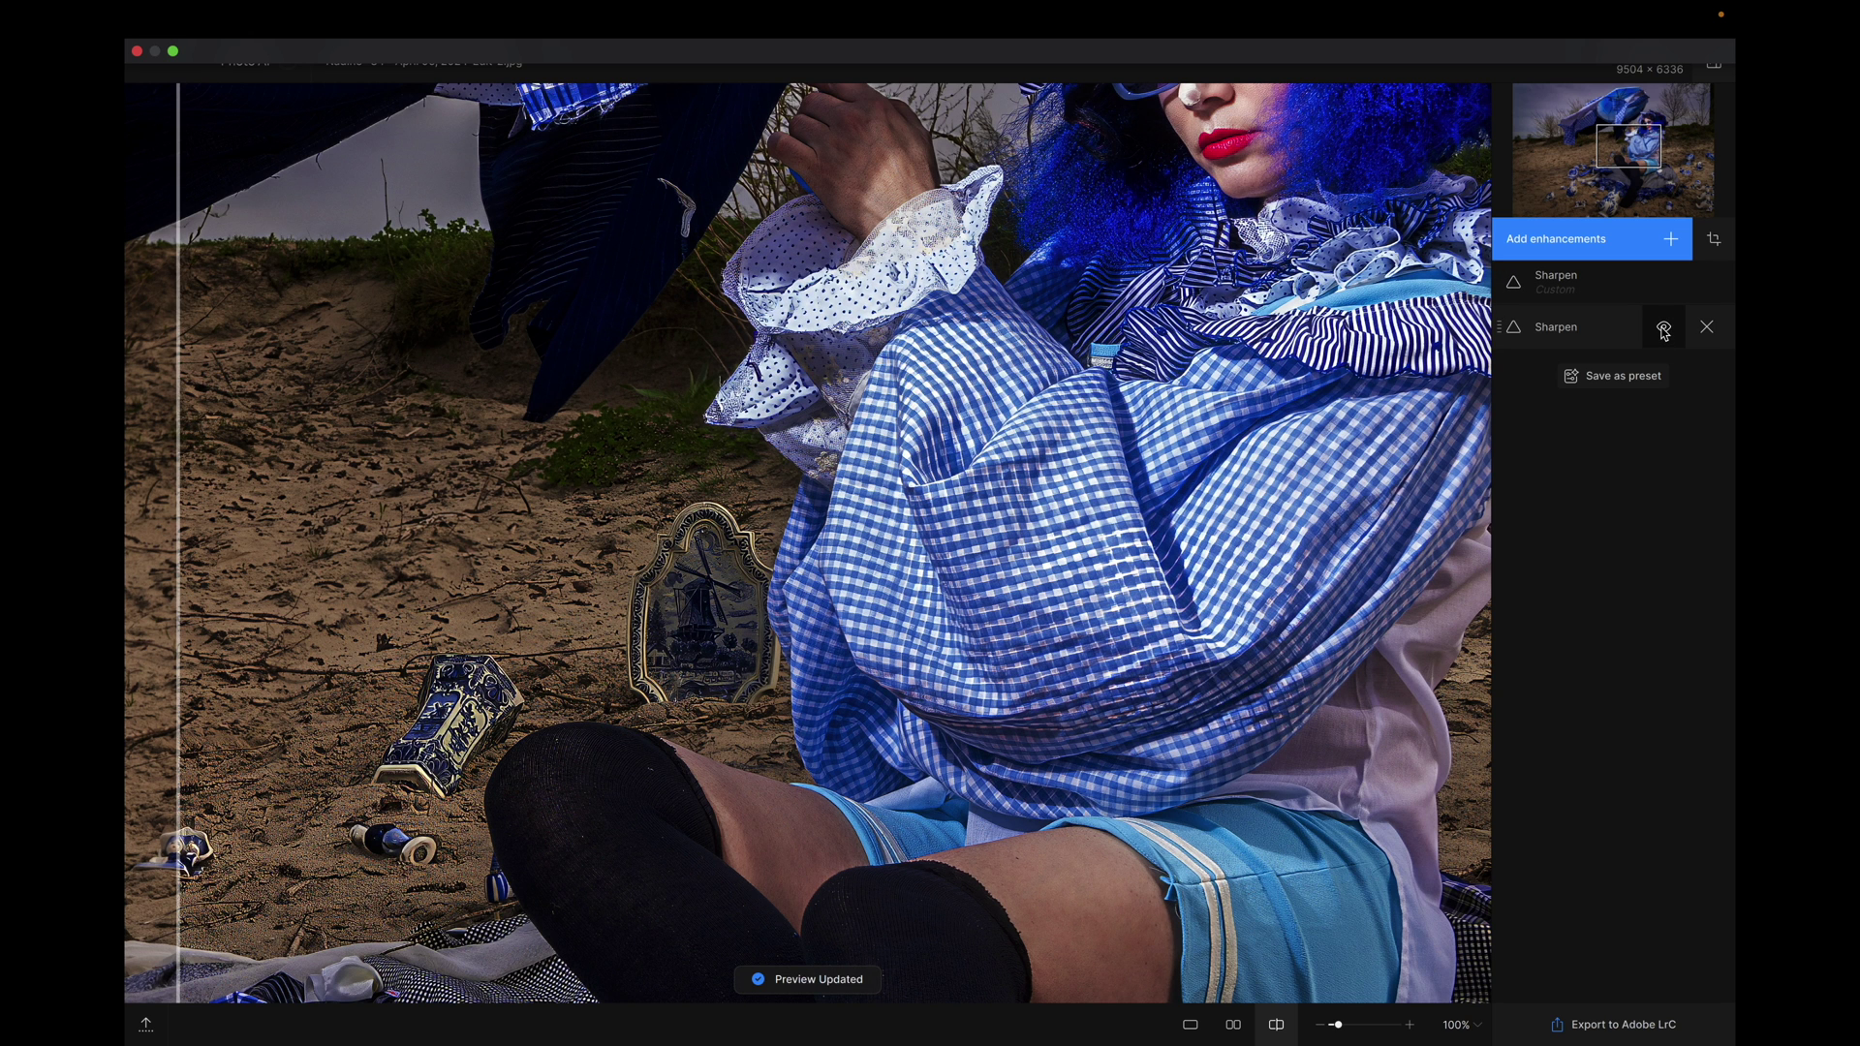
# Set the Standard-model Sharpen's strength to 78 and compare the face and hair with the original in side-by-side view
pyautogui.click(1583, 329)
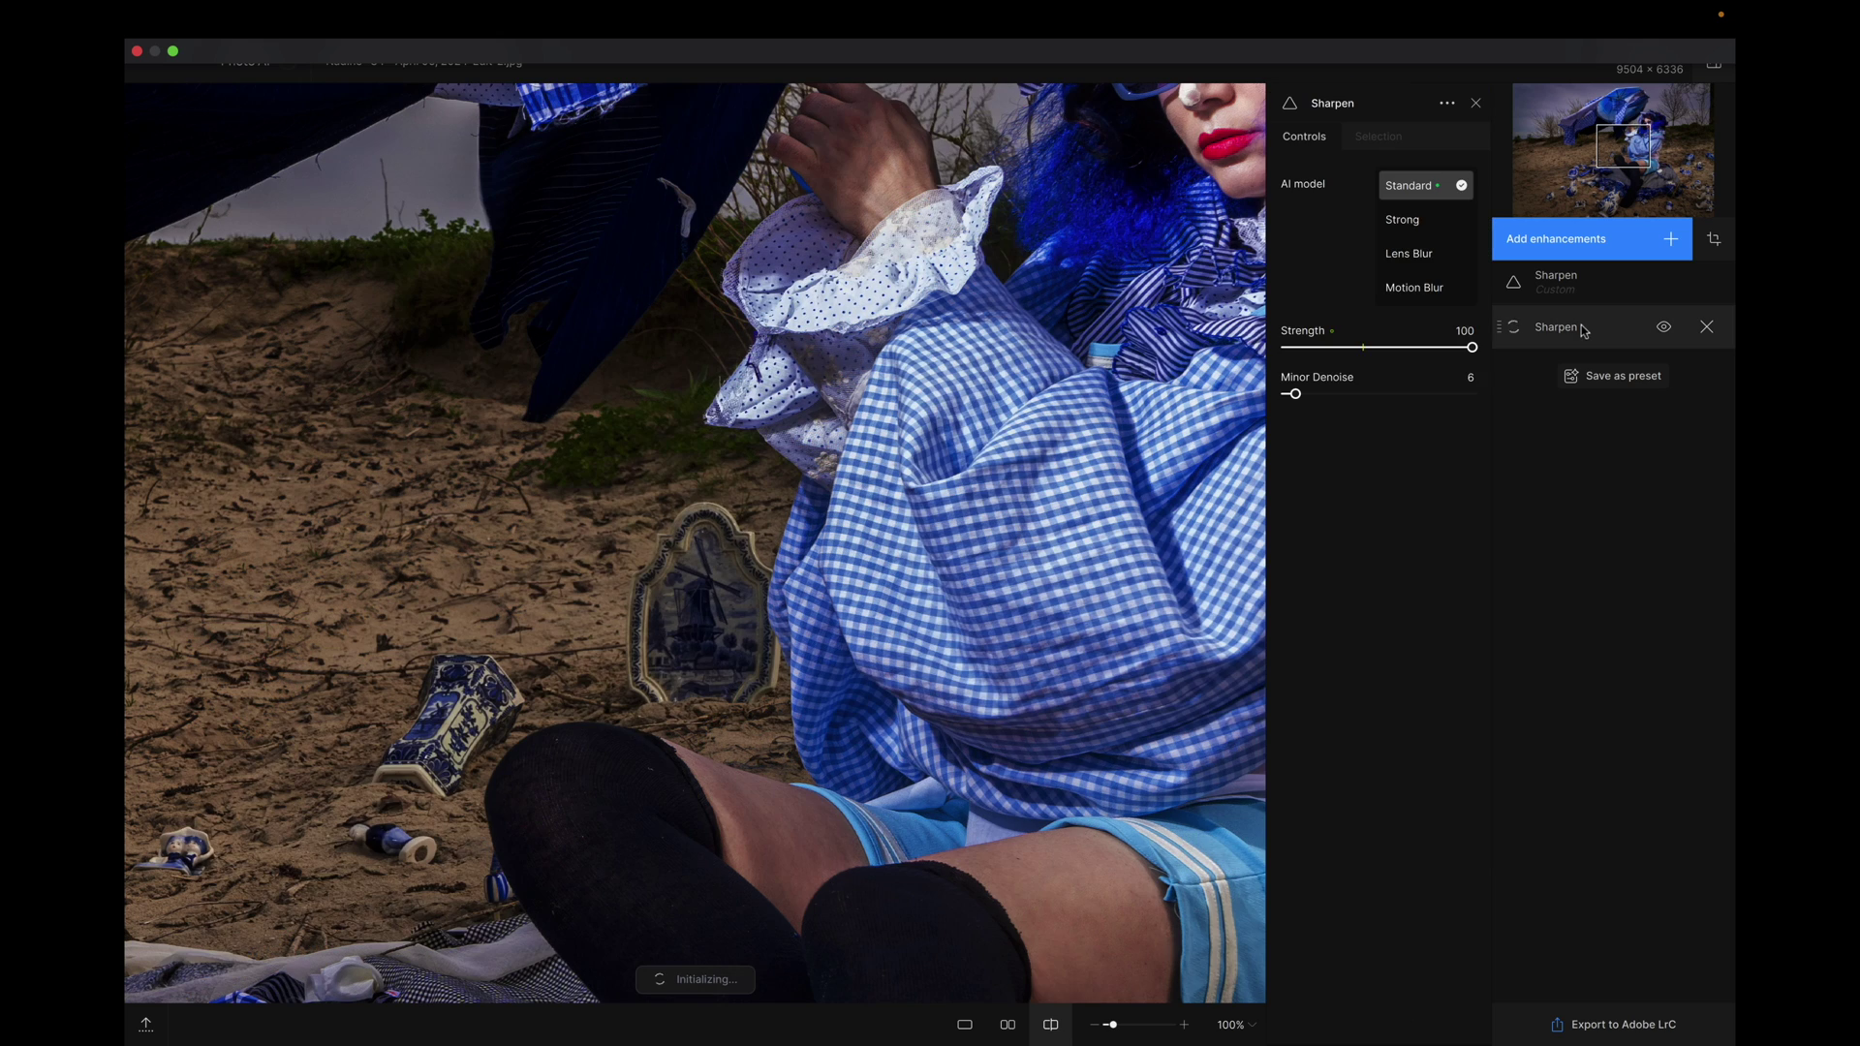
pyautogui.click(1432, 347)
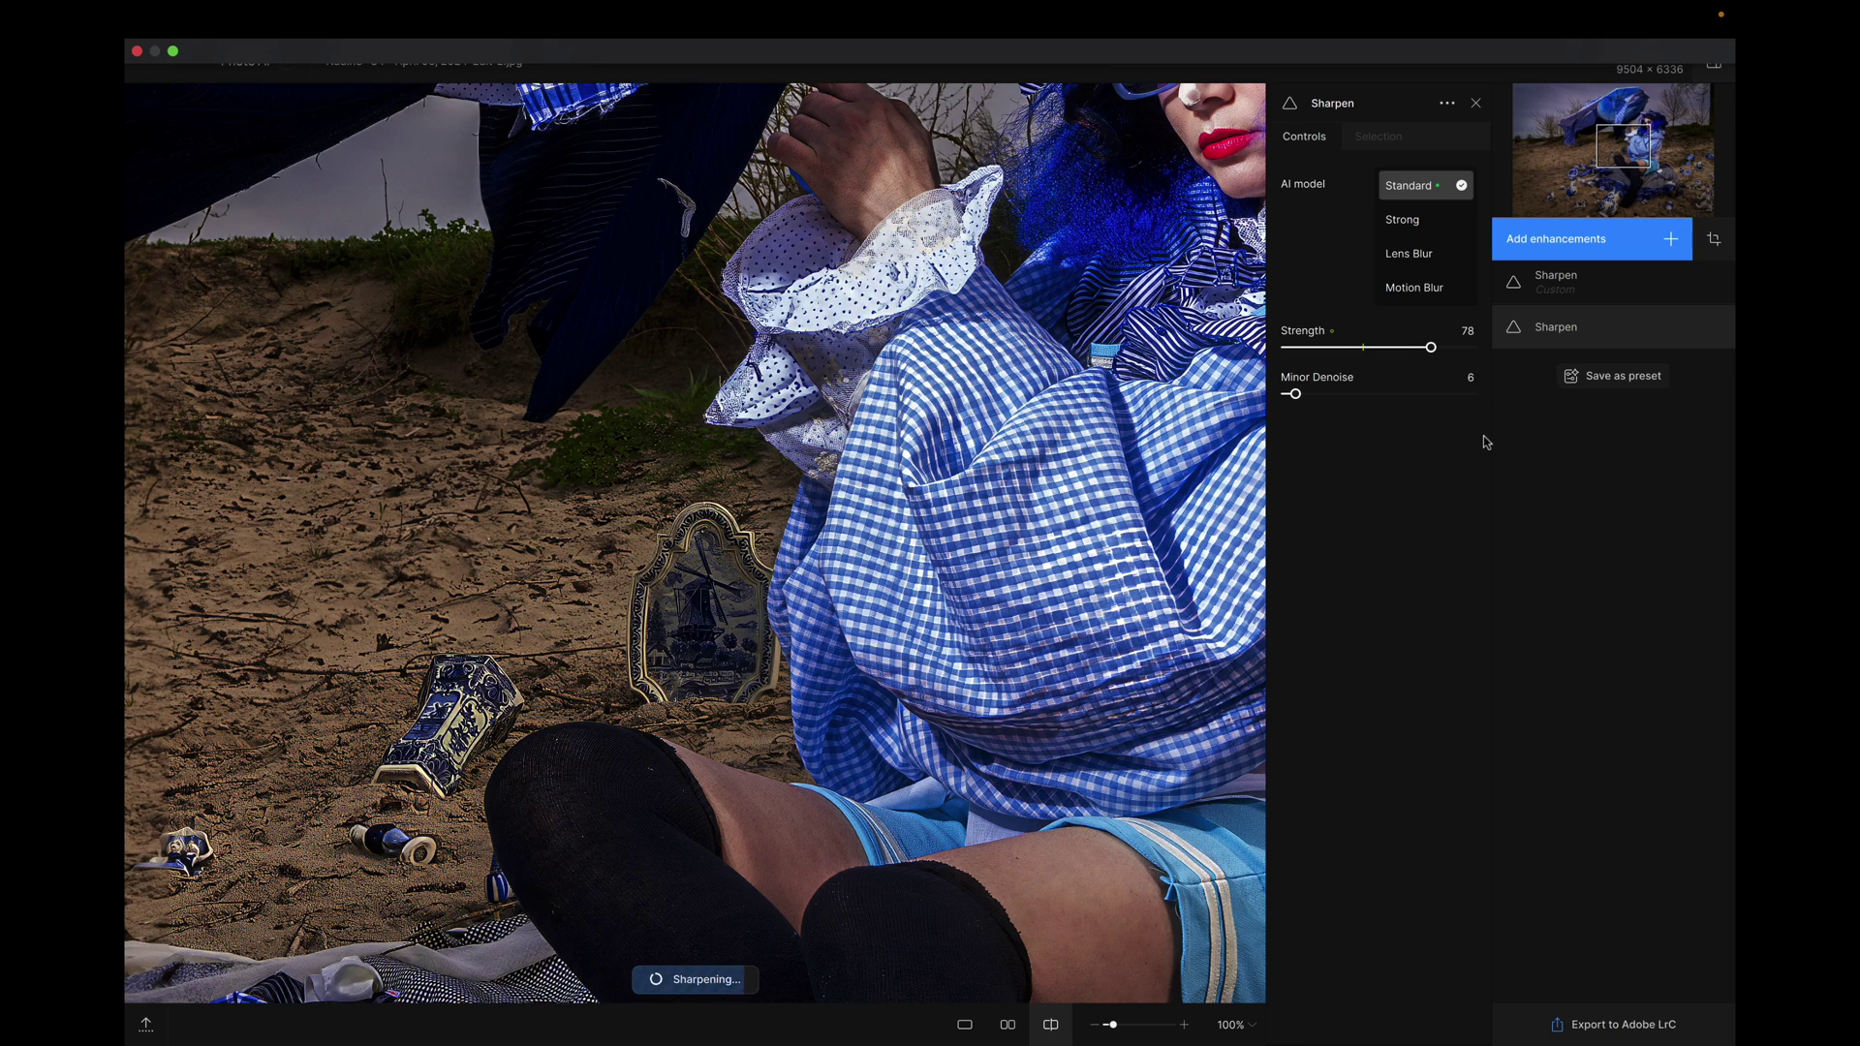
pyautogui.moveTo(1201, 224); pyautogui.dragTo(1049, 626)
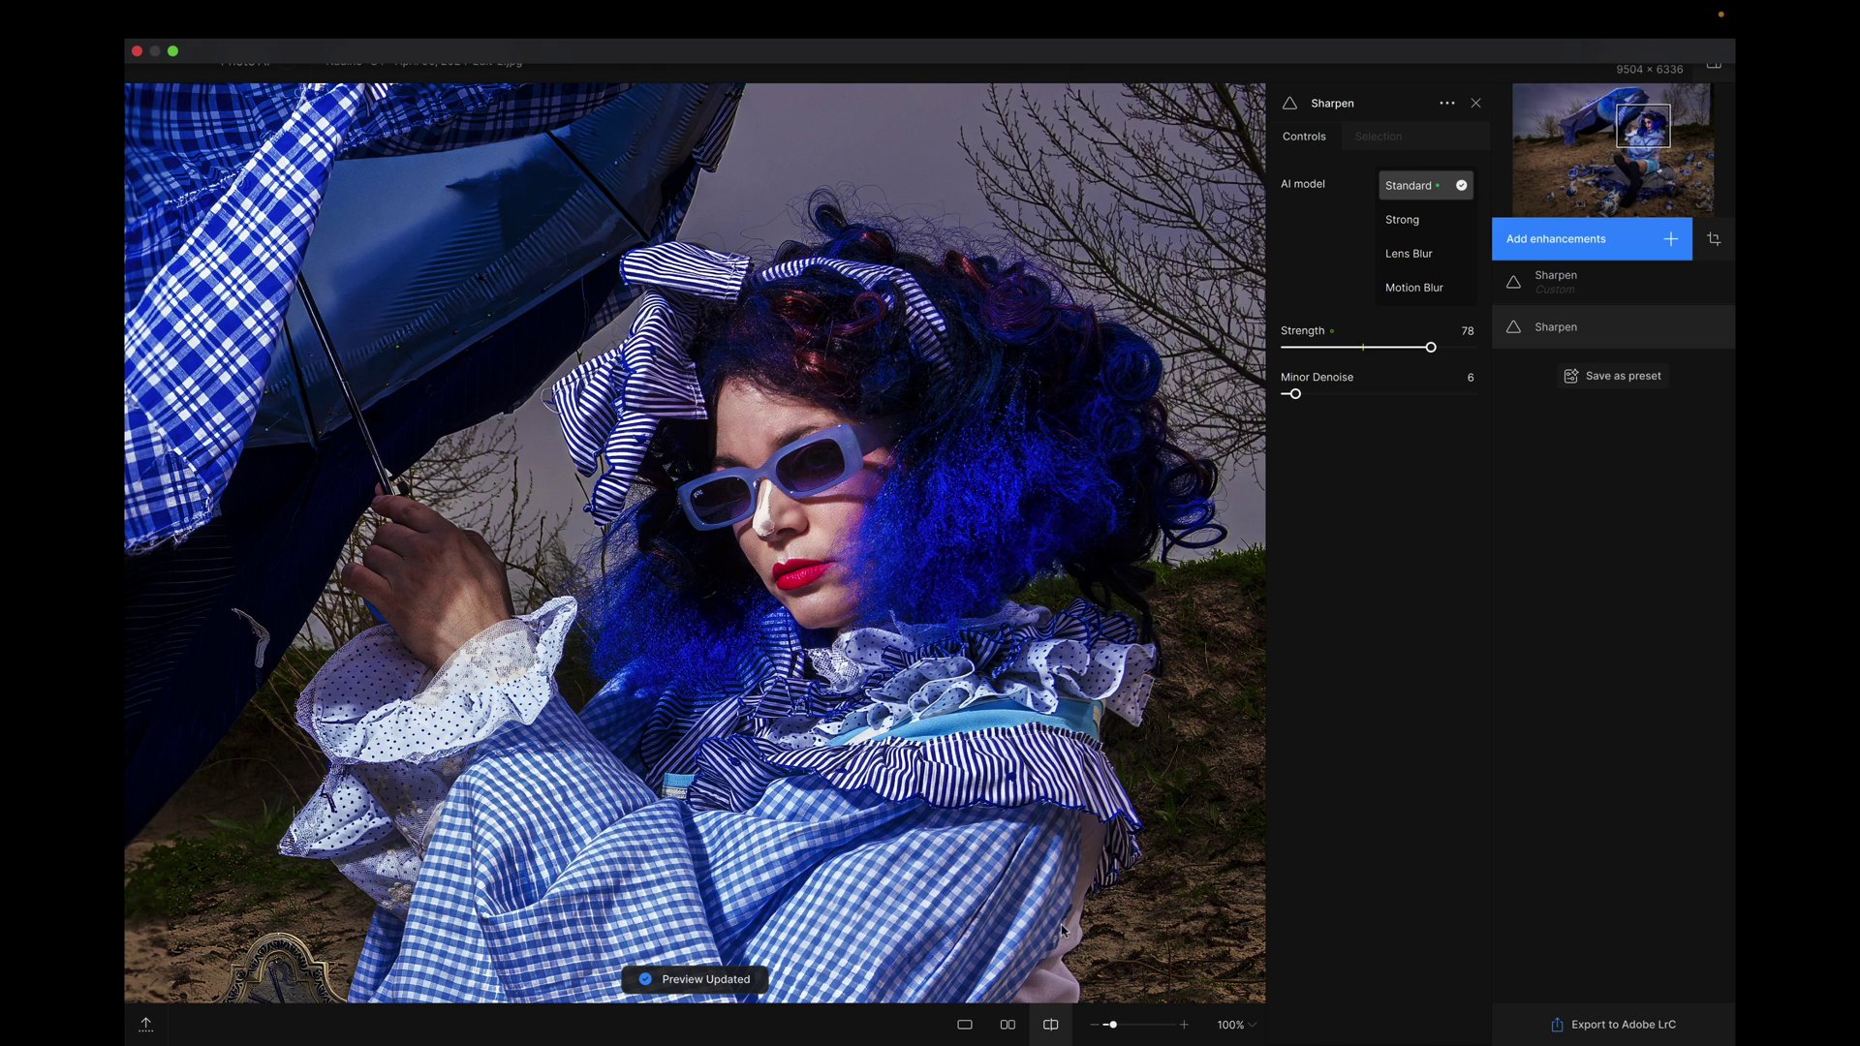
pyautogui.click(1007, 1028)
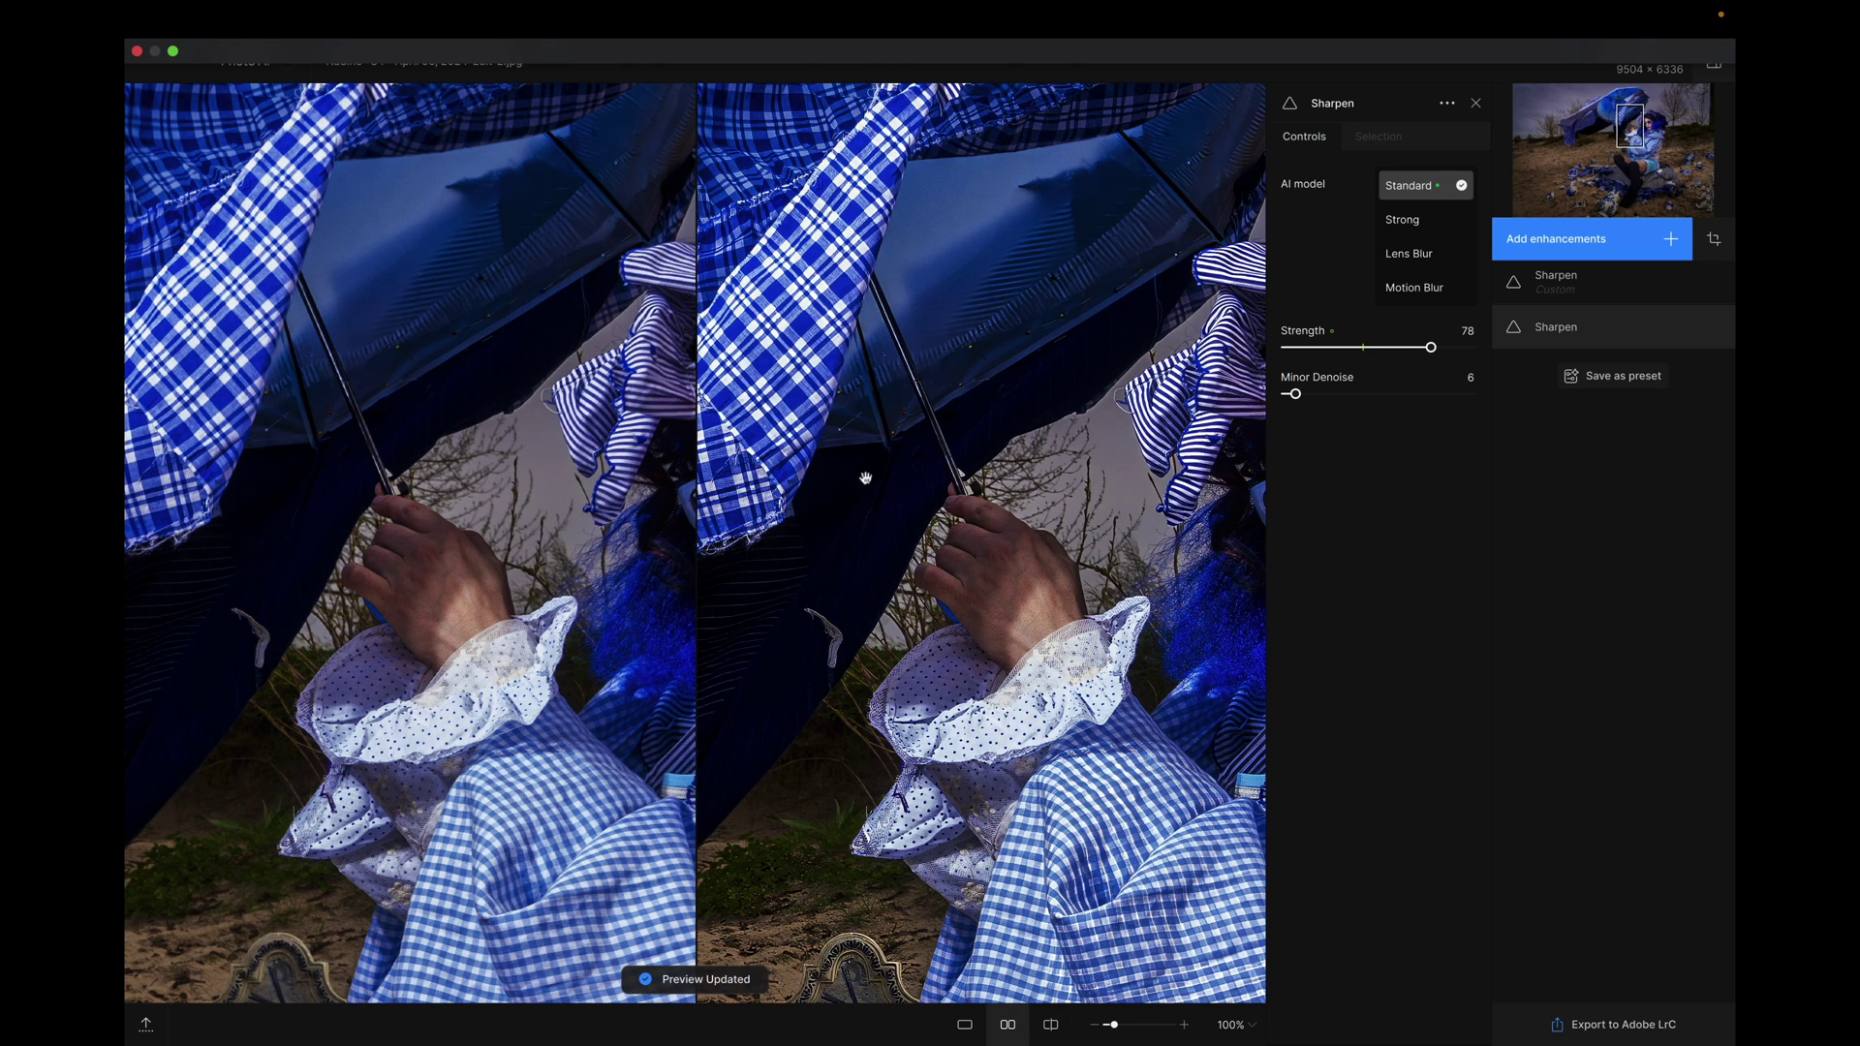
pyautogui.hscroll(5, 876, 478)
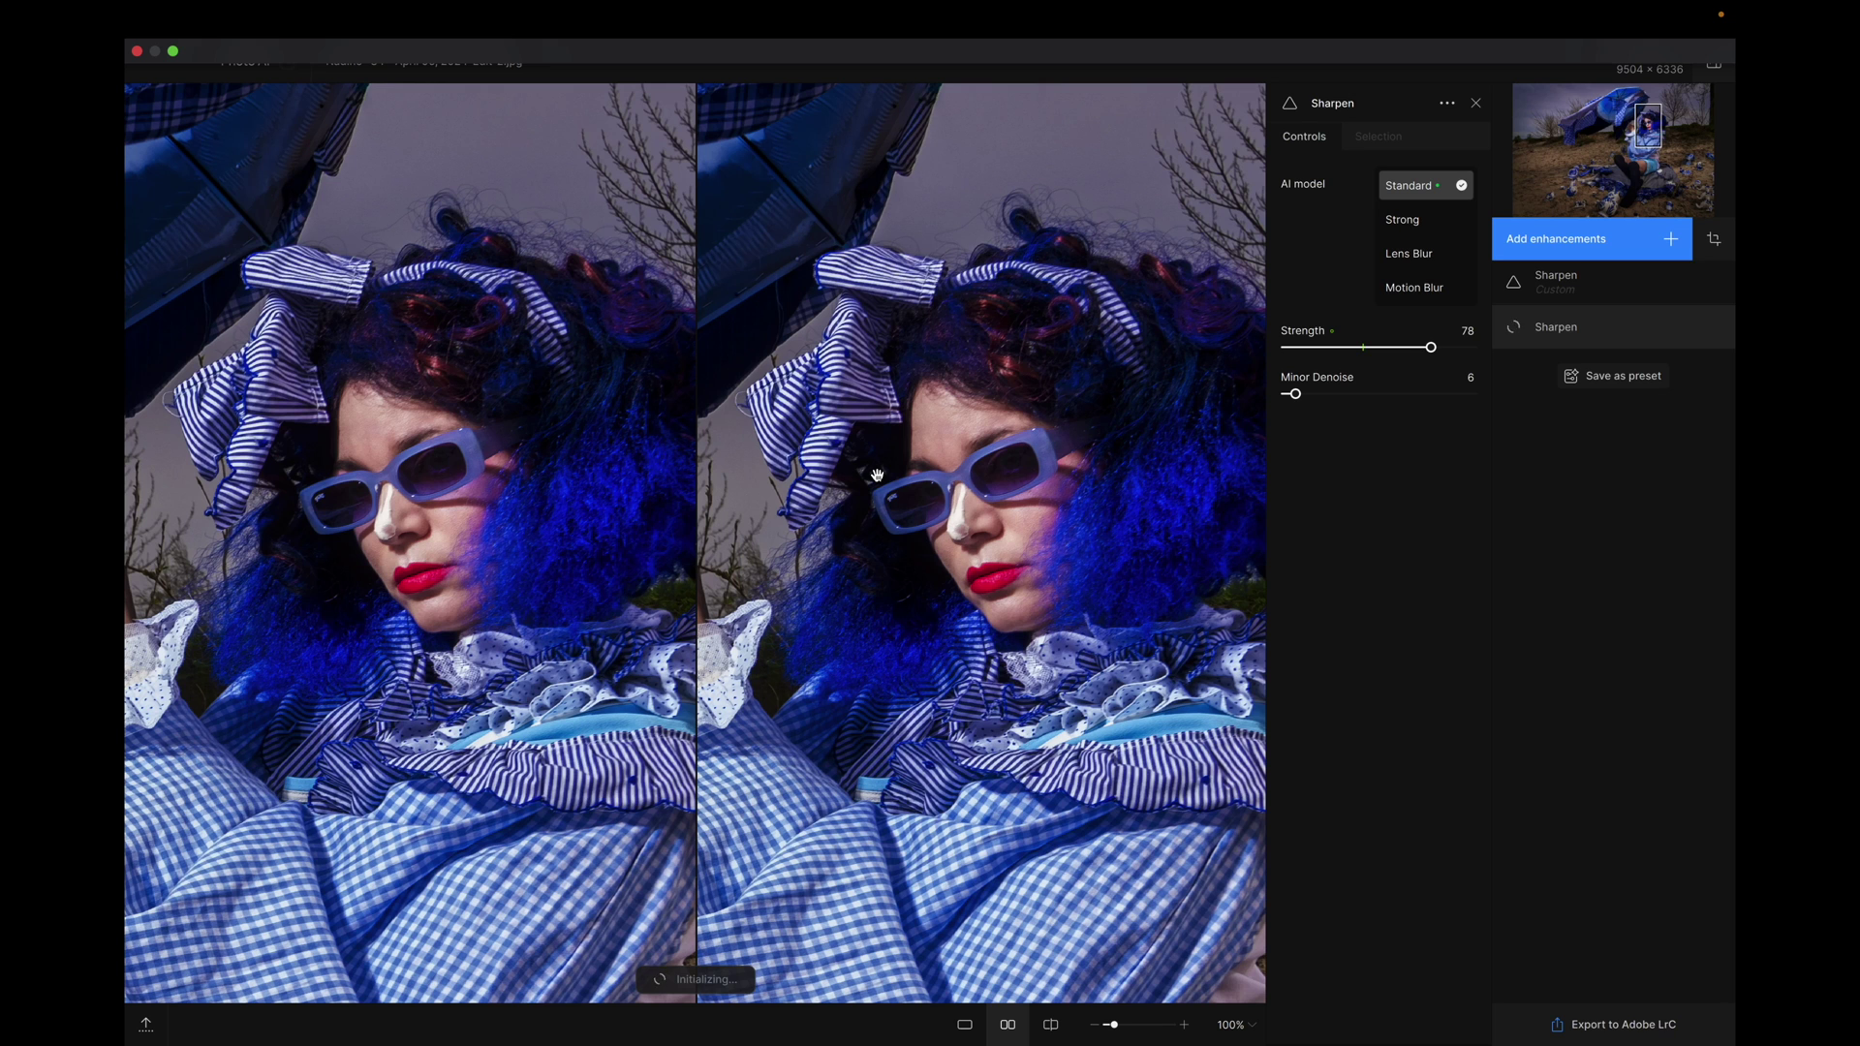